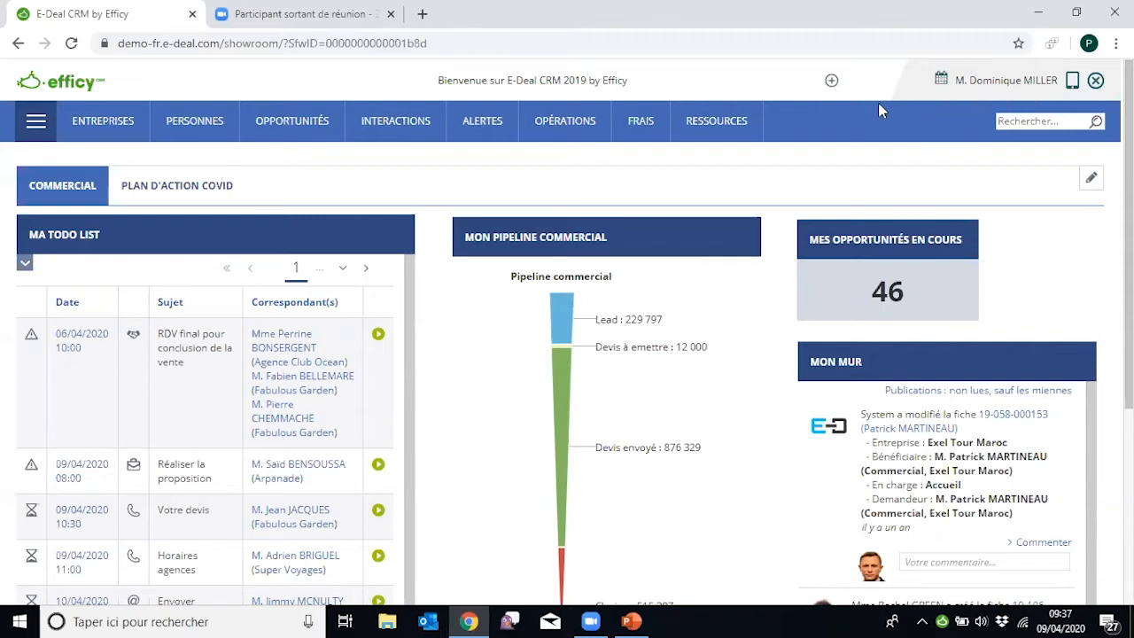
# Step: Search the populations for "75" and open the population "Clients du 75 - MIL - 30/09/11"
pyautogui.moveTo(581, 131)
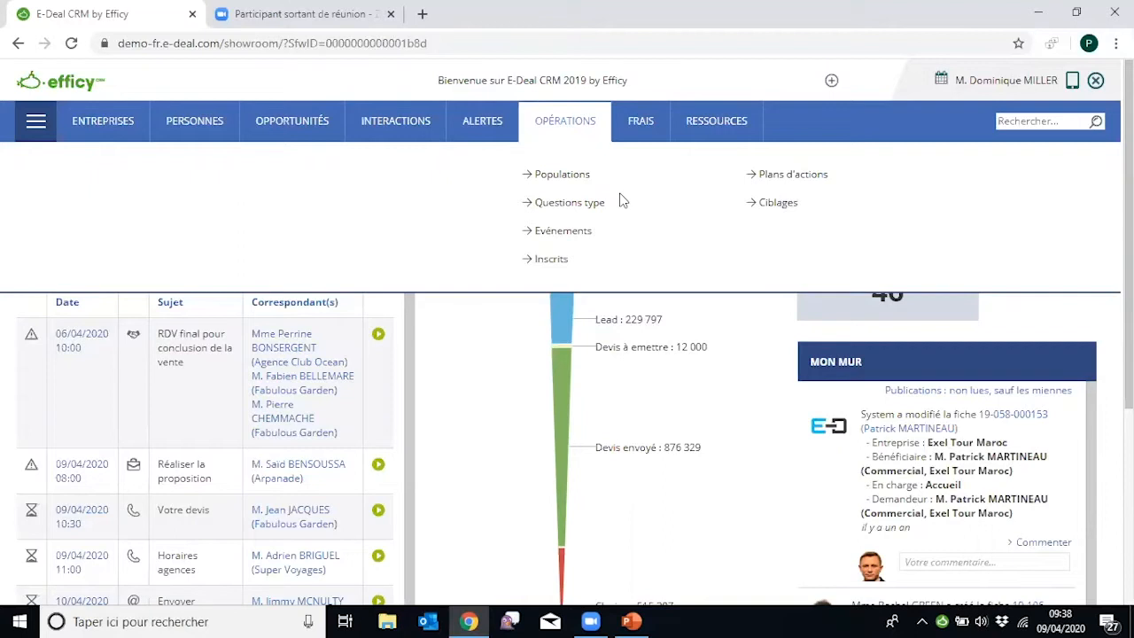
pyautogui.click(571, 177)
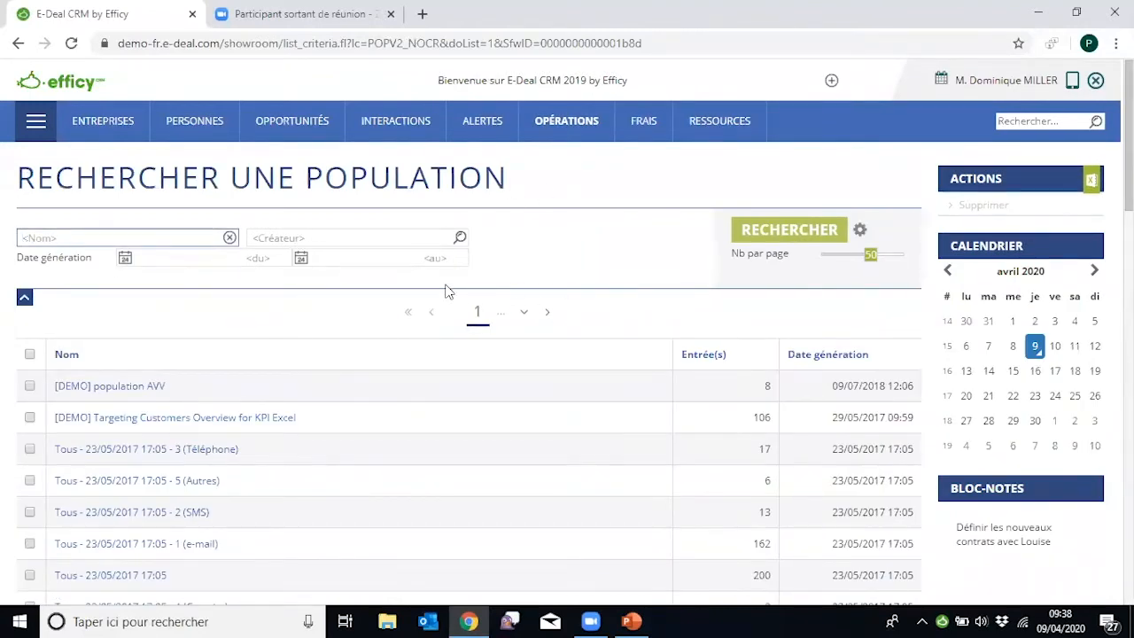
pyautogui.write('75')
pyautogui.press('Return')
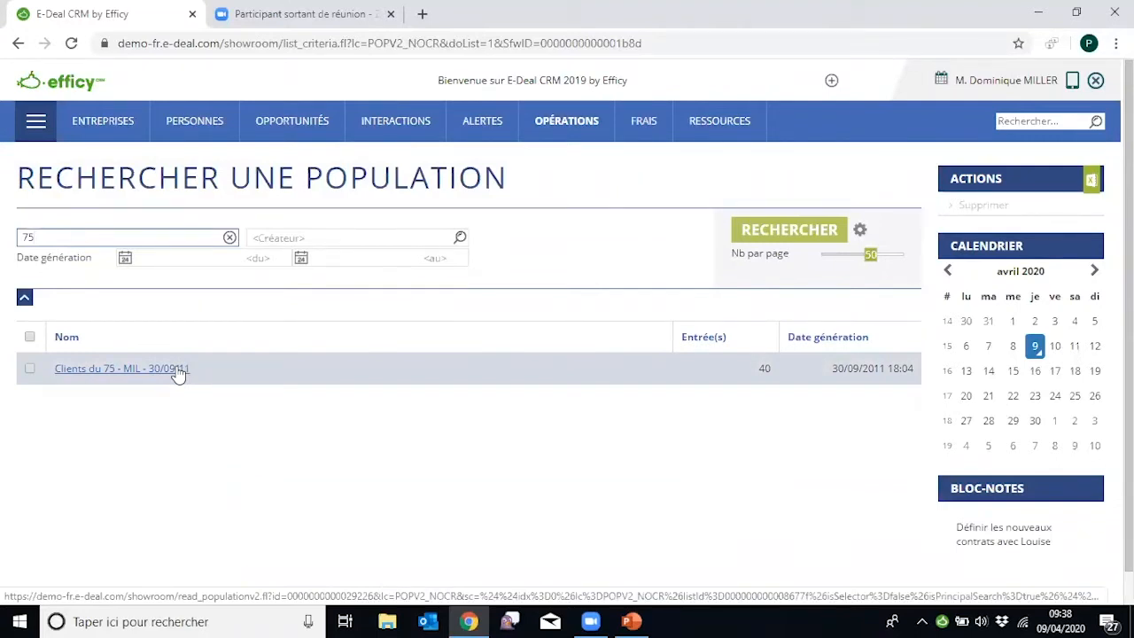
pyautogui.click(127, 371)
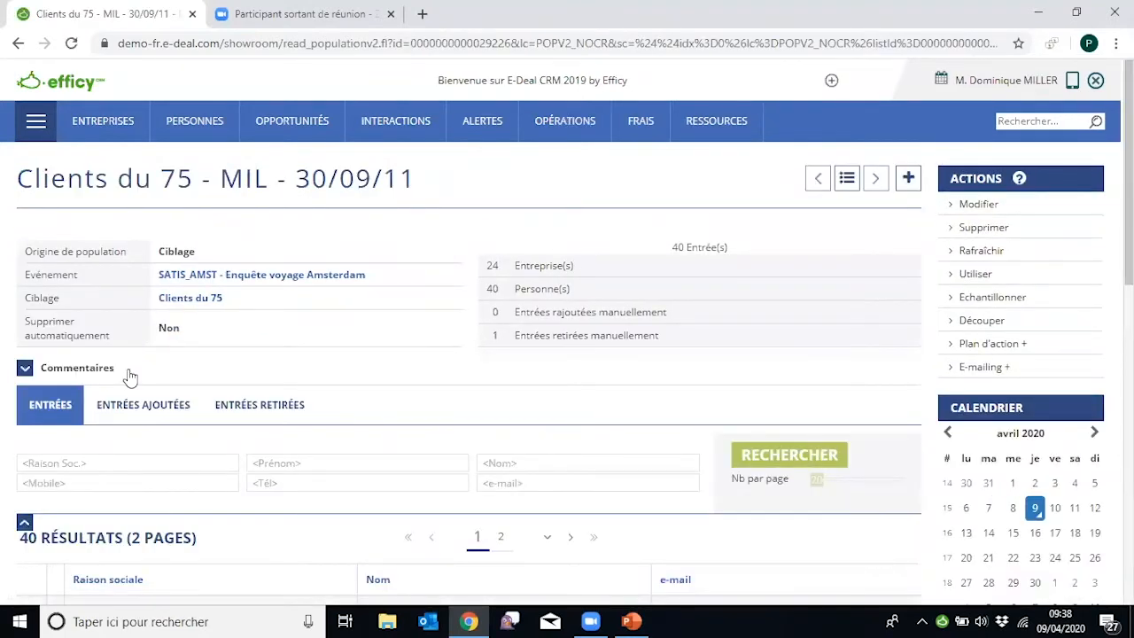
# Step: Review the population's entries and the criteria of its linked targeting "Clients du 75"
pyautogui.scroll(-1, 129, 377)
pyautogui.scroll(-1, 130, 378)
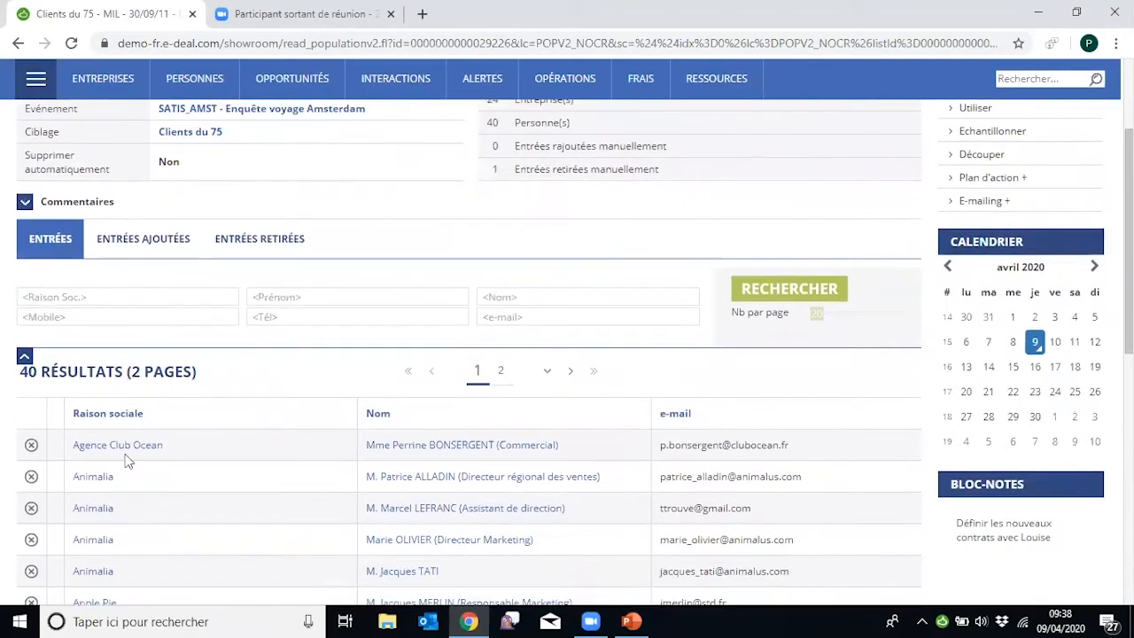
pyautogui.scroll(2, 125, 495)
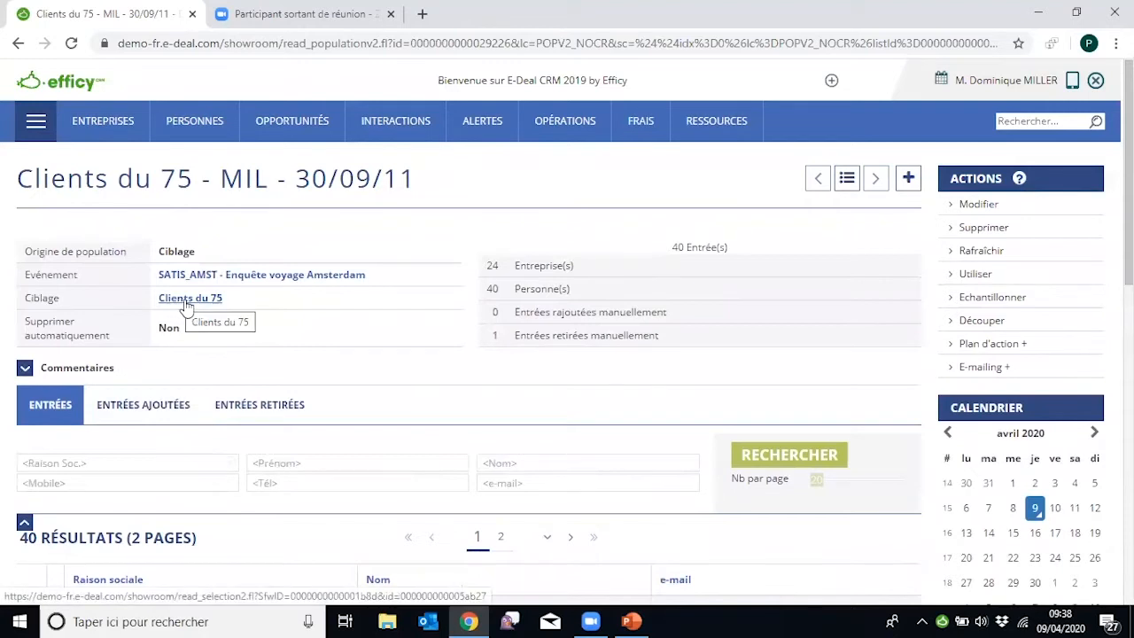
pyautogui.click(186, 301)
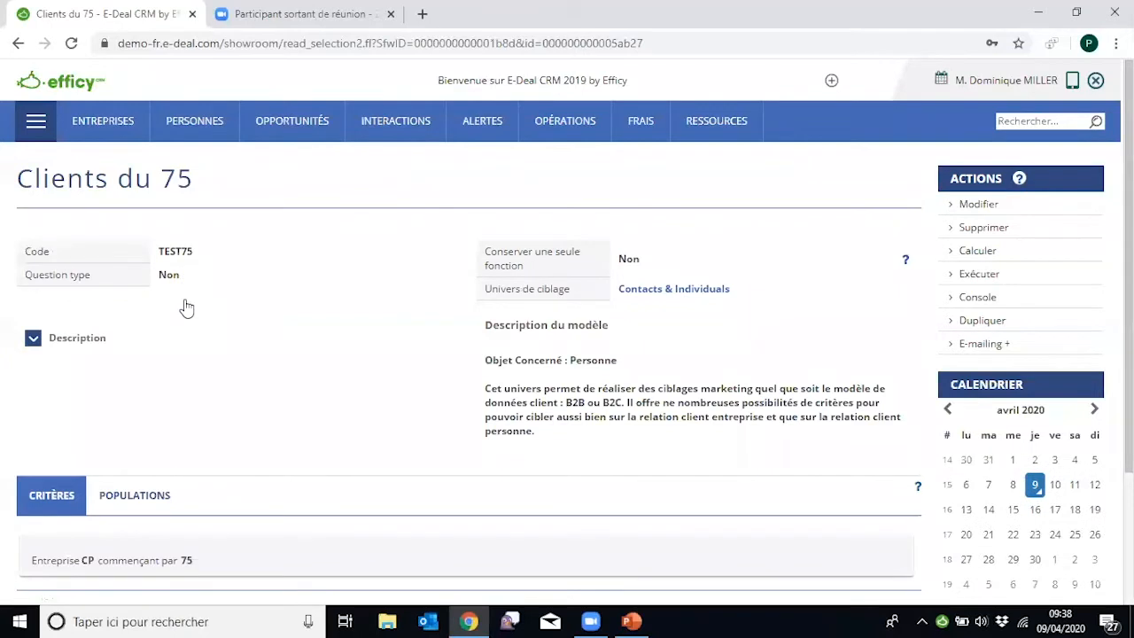
pyautogui.scroll(-2, 184, 281)
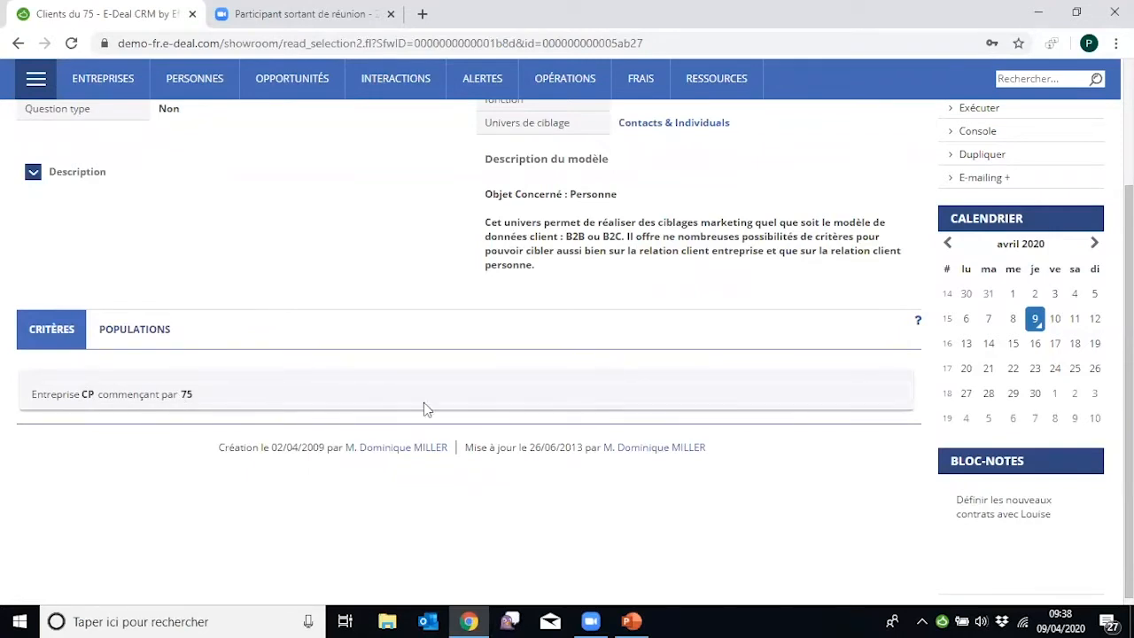
pyautogui.scroll(2, 423, 405)
# Step: Go to the list of targetings (Ciblages) and start creating a new one
pyautogui.moveTo(564, 129)
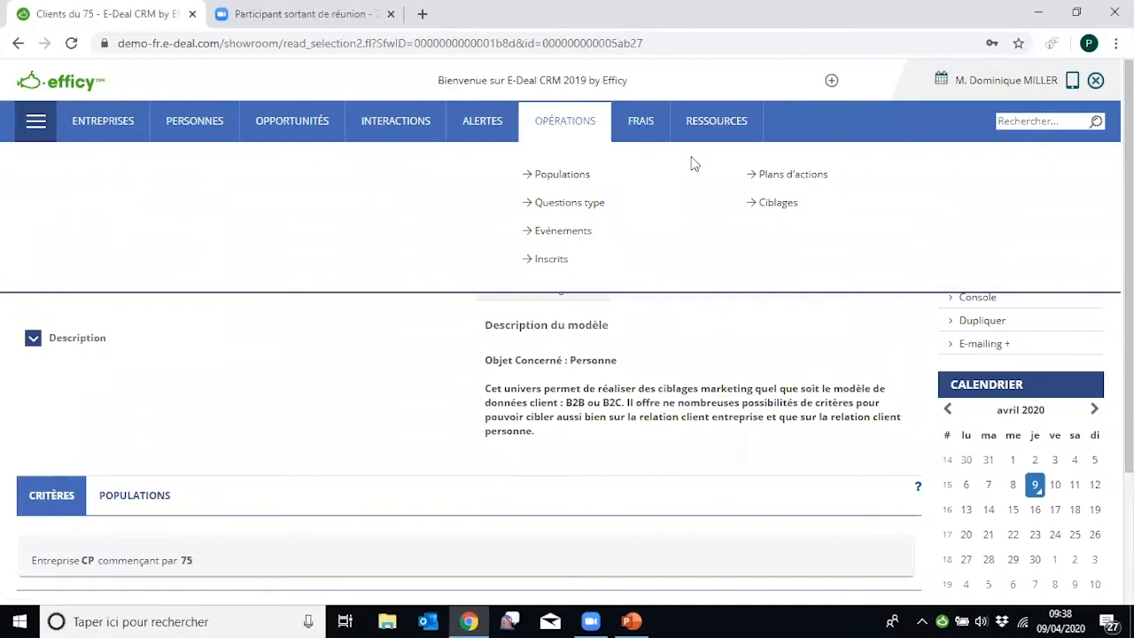
pyautogui.click(772, 206)
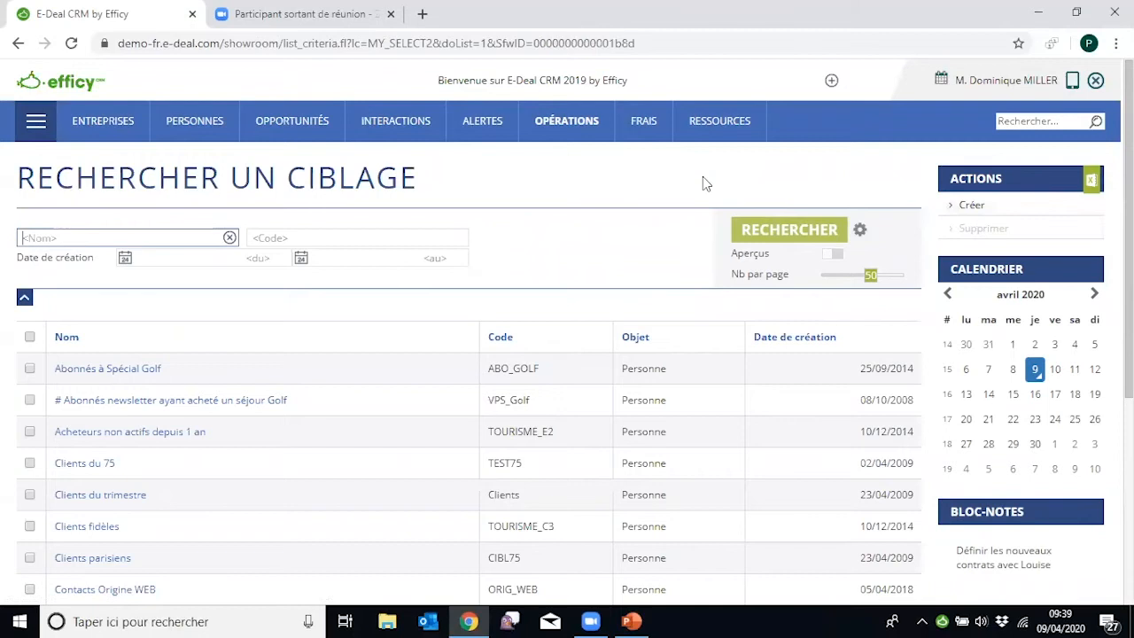
pyautogui.click(974, 209)
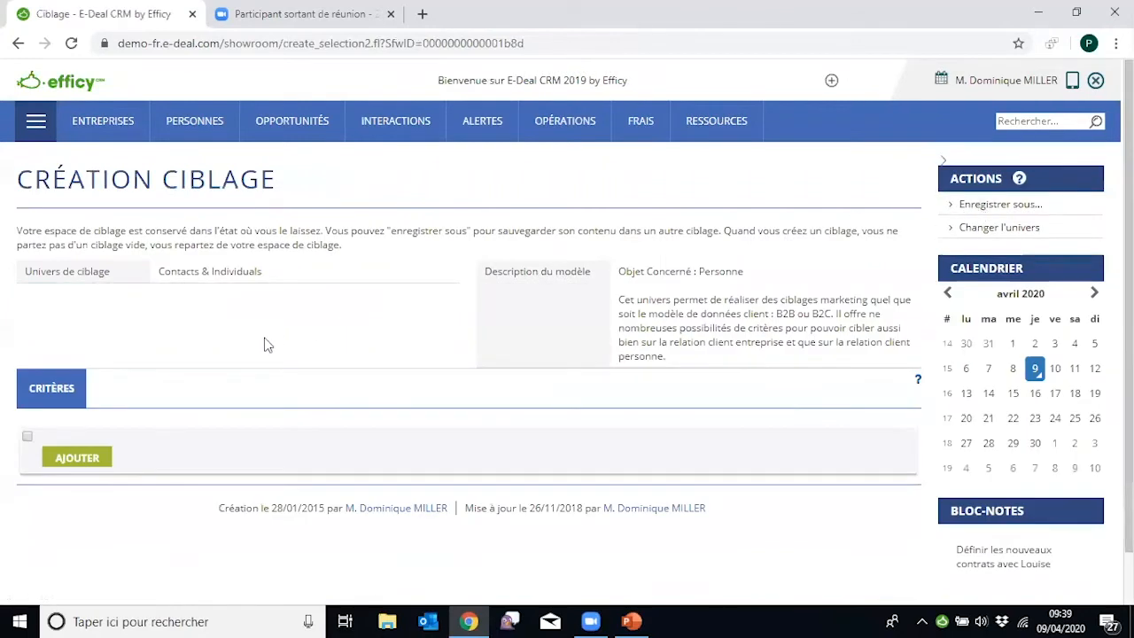
# Step: Add the counting criterion "Personne > Nb d'opportunités" with the operator "supérieur ou égal à" and the value 1
pyautogui.scroll(-1, 268, 345)
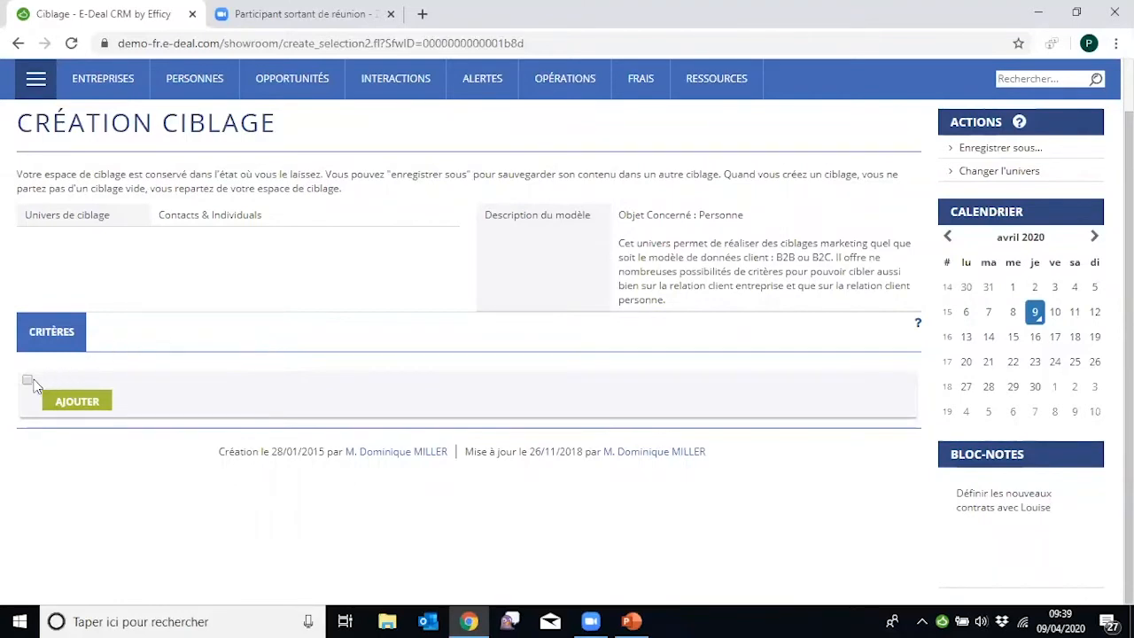
pyautogui.click(74, 412)
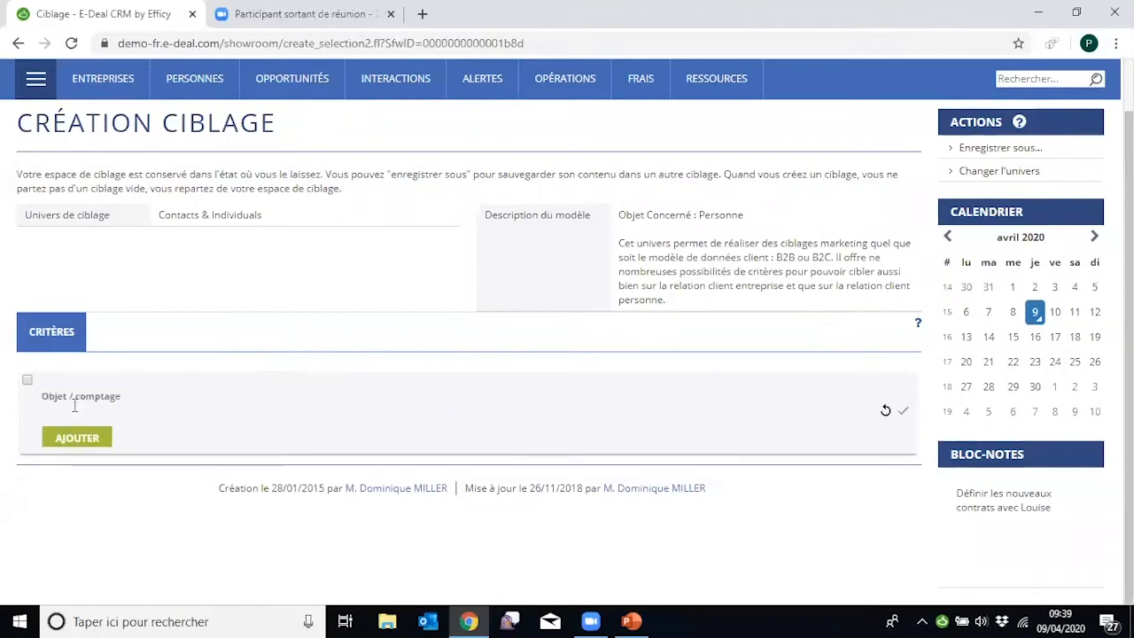
pyautogui.click(178, 412)
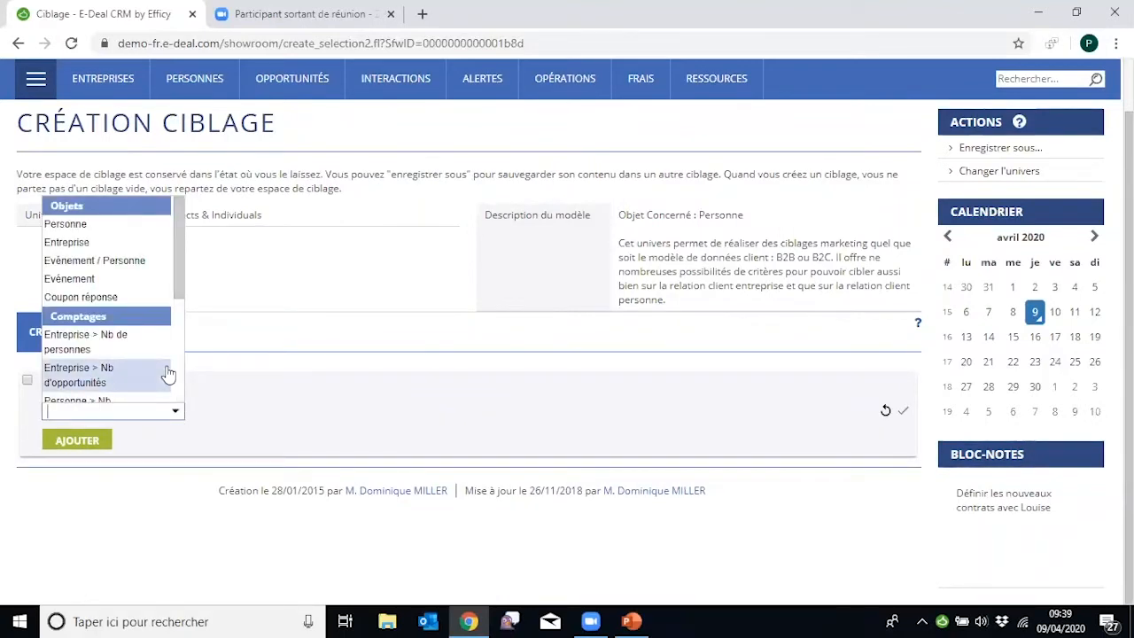
pyautogui.scroll(-1, 169, 374)
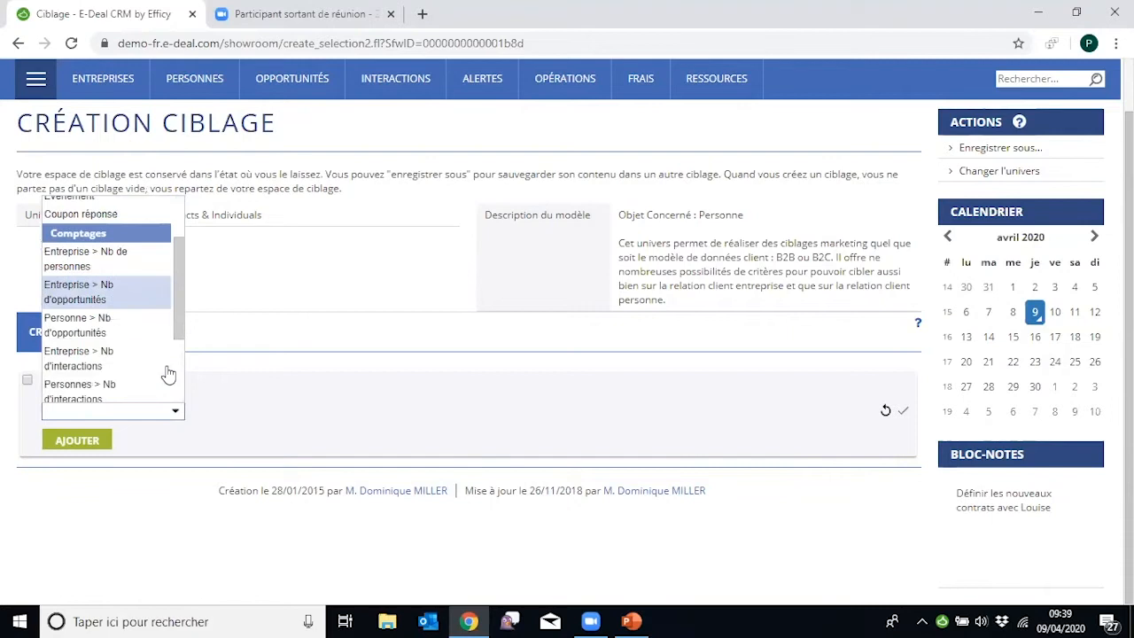
pyautogui.click(111, 339)
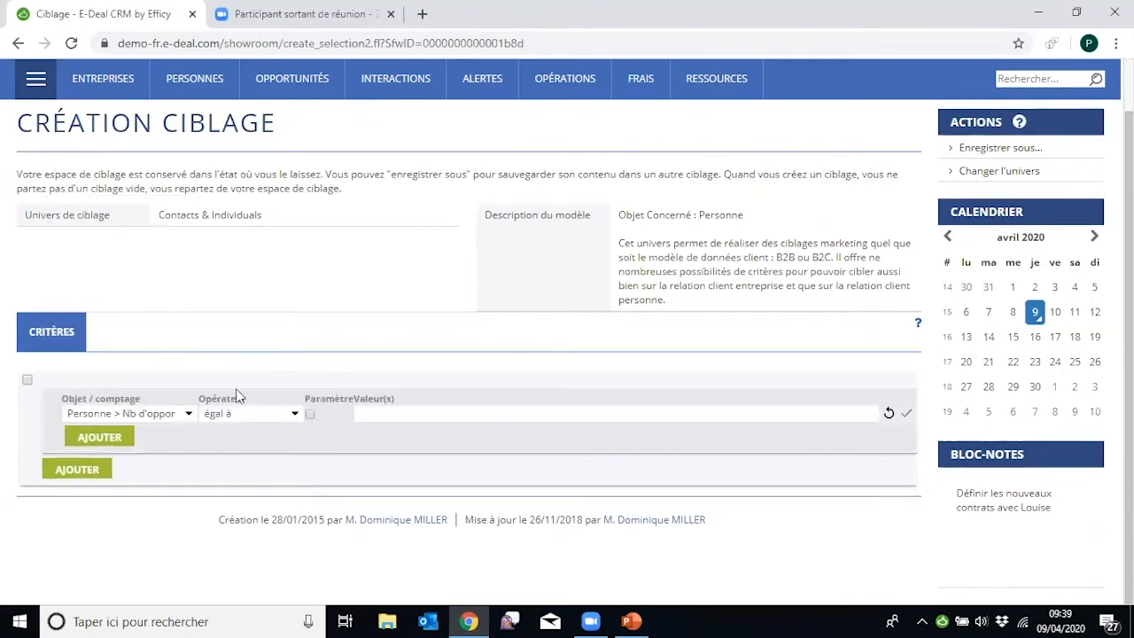
pyautogui.click(295, 416)
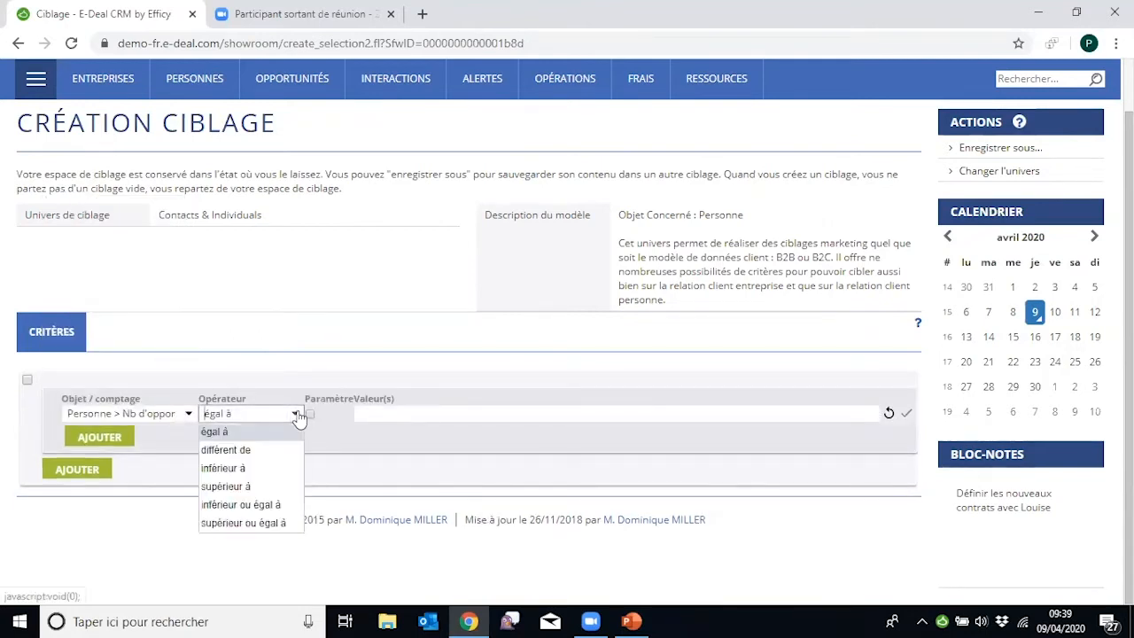
pyautogui.click(282, 523)
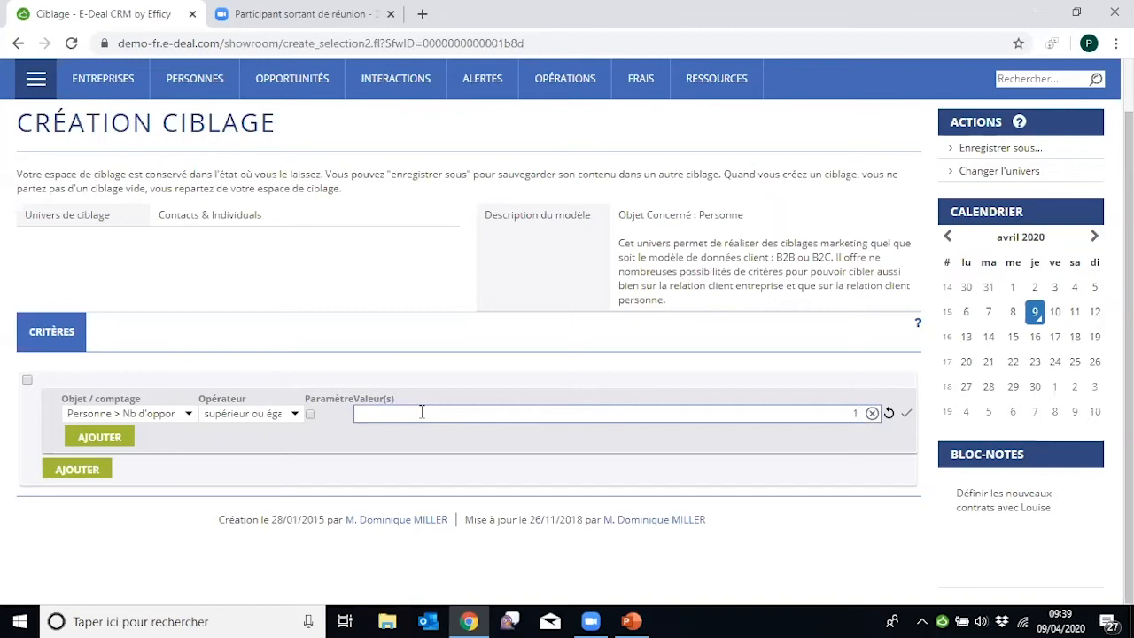
pyautogui.click(905, 413)
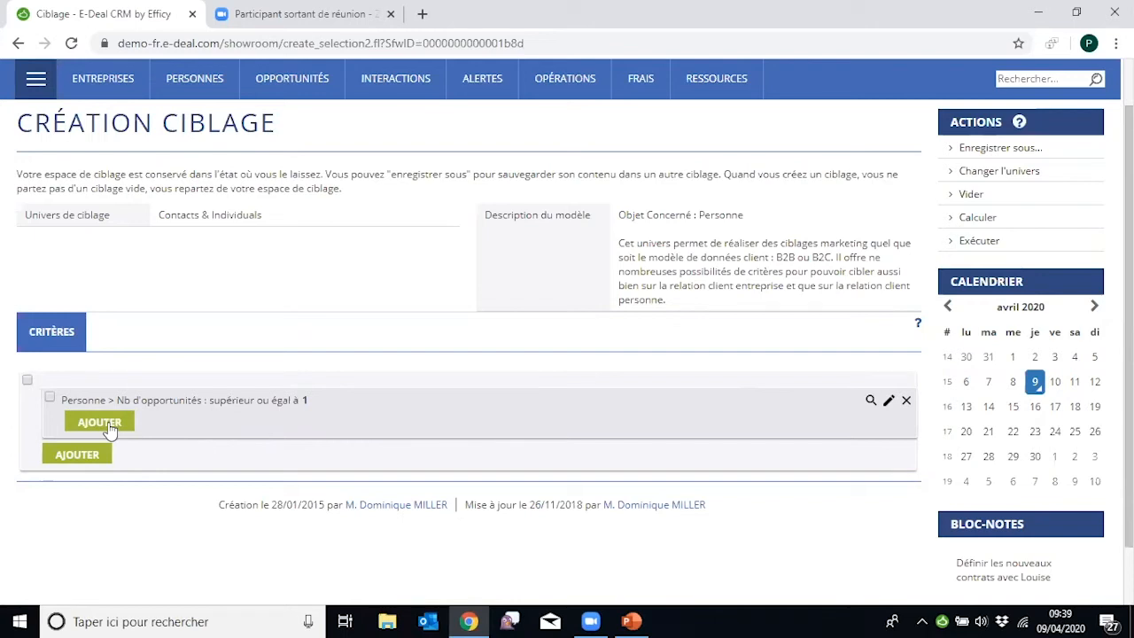
# Step: Add a sub-criterion under the opportunity count: object Opportunité, field "Statut opportunité", operator "égal à", value "En cours"
pyautogui.click(99, 422)
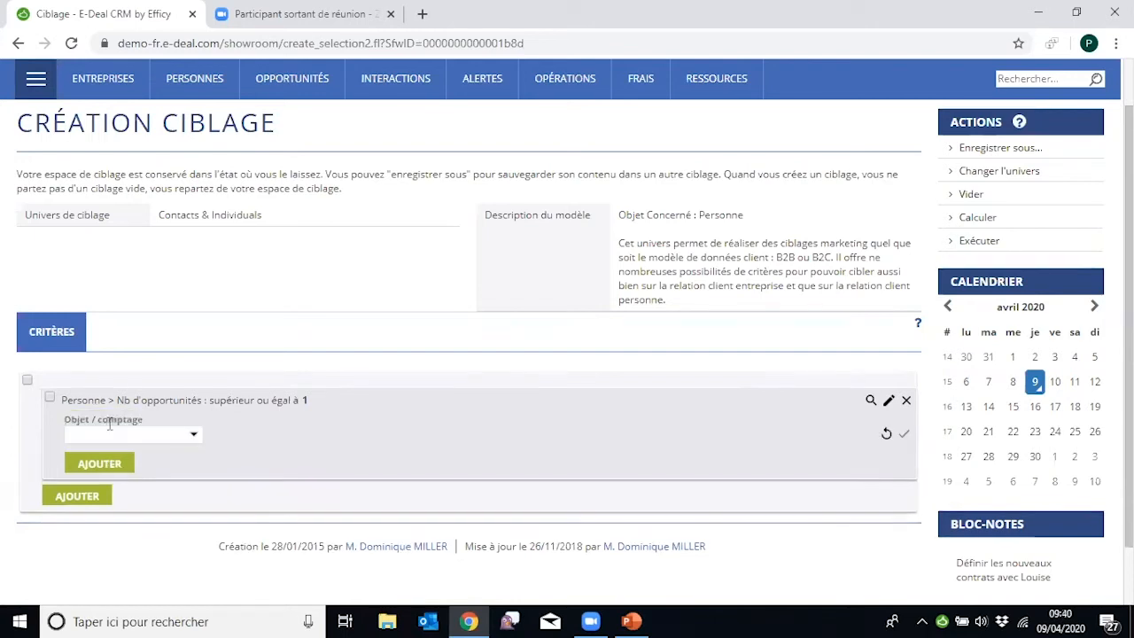
pyautogui.click(194, 437)
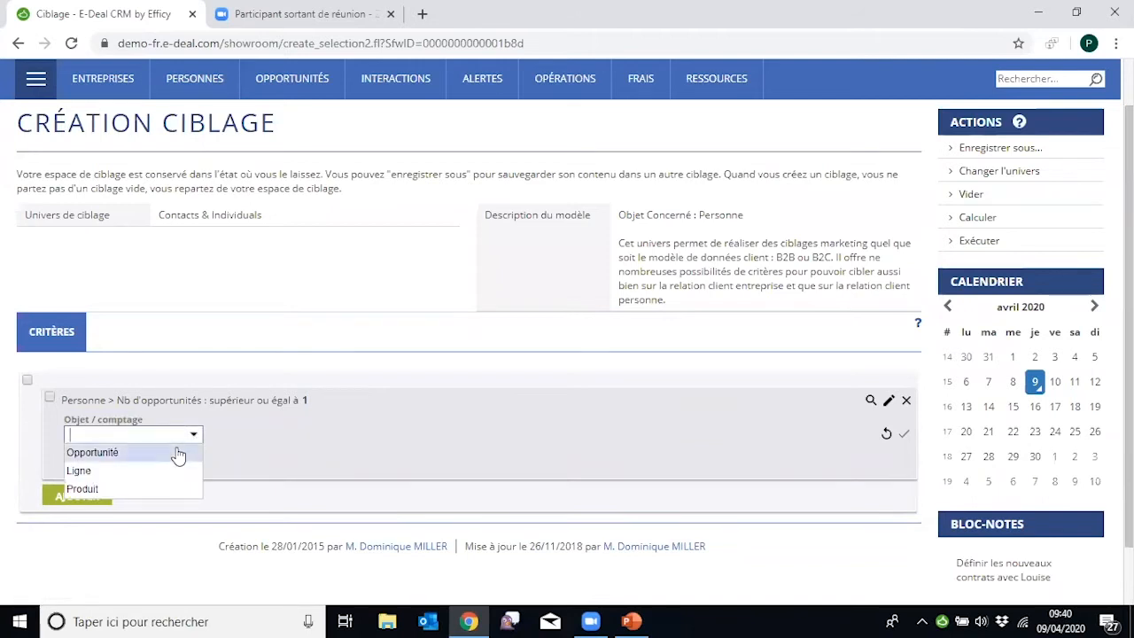
pyautogui.click(178, 453)
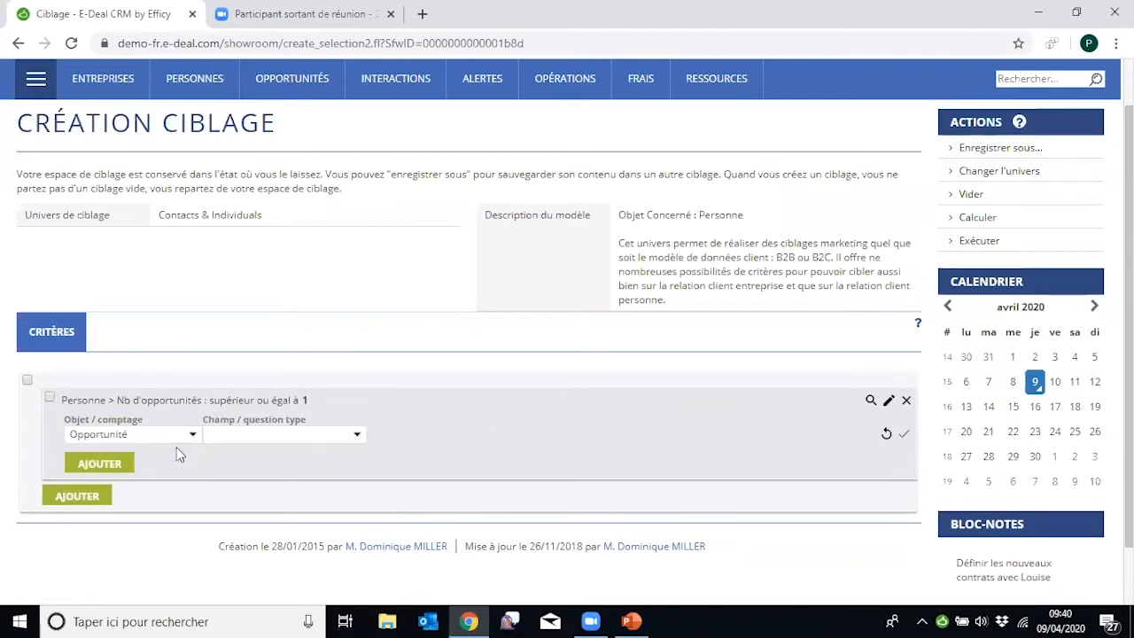
pyautogui.click(360, 437)
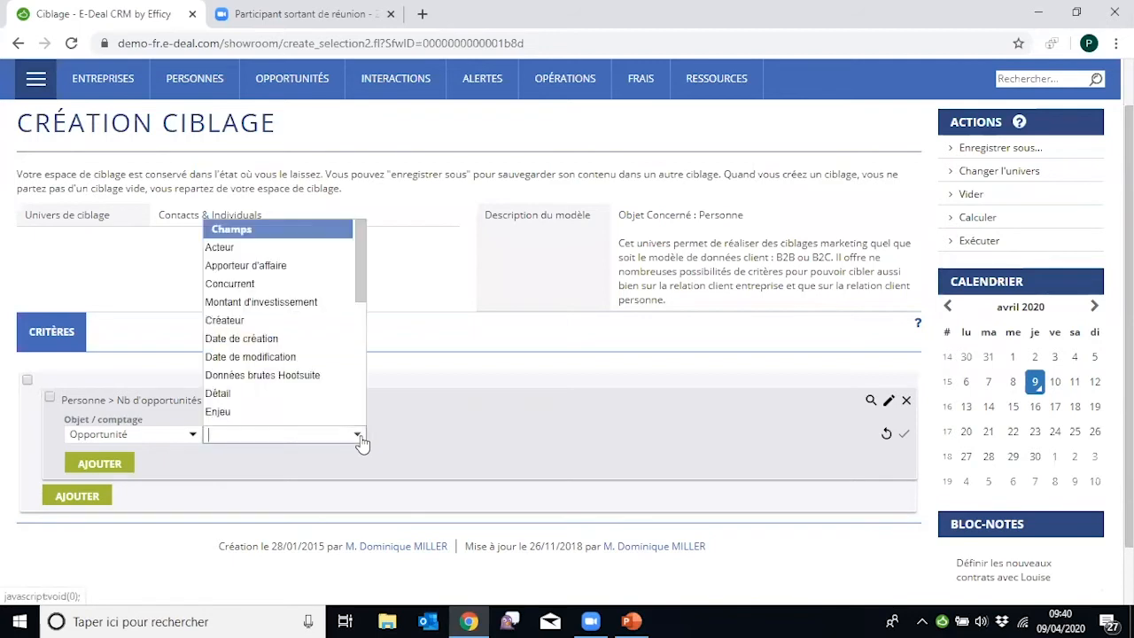
pyautogui.write('ST')
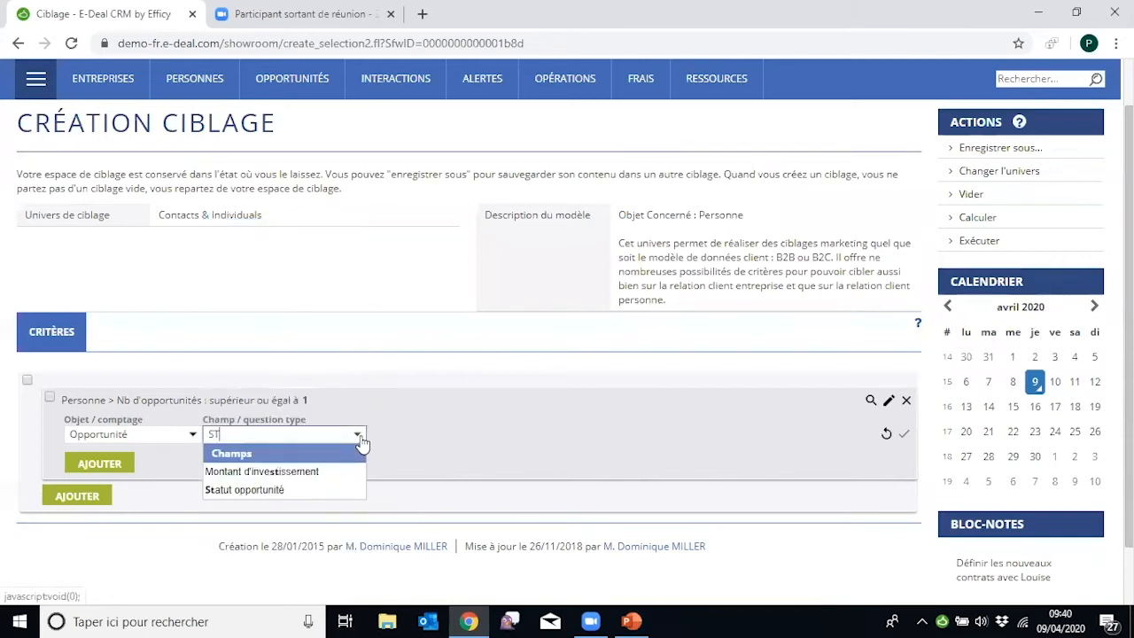
pyautogui.click(270, 494)
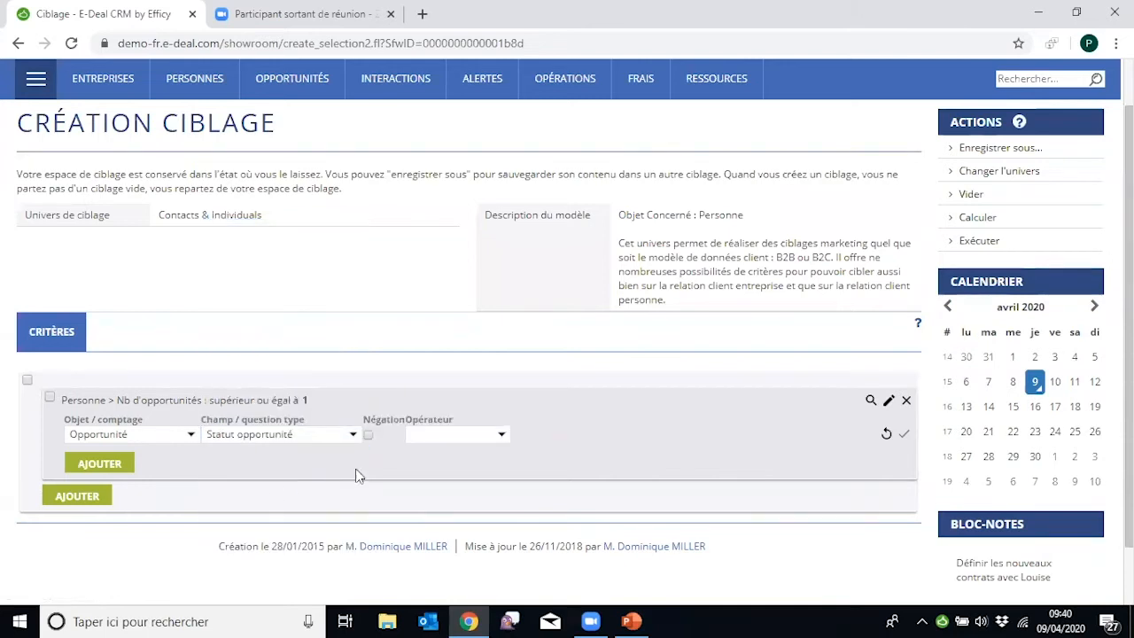
pyautogui.click(502, 436)
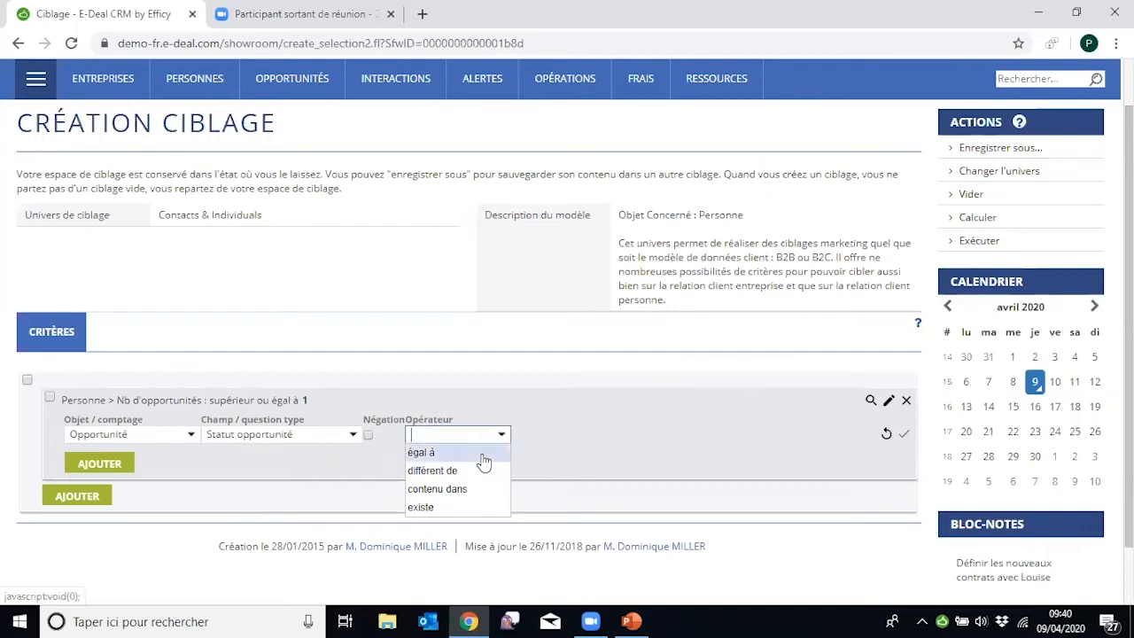
pyautogui.click(482, 454)
pyautogui.click(813, 436)
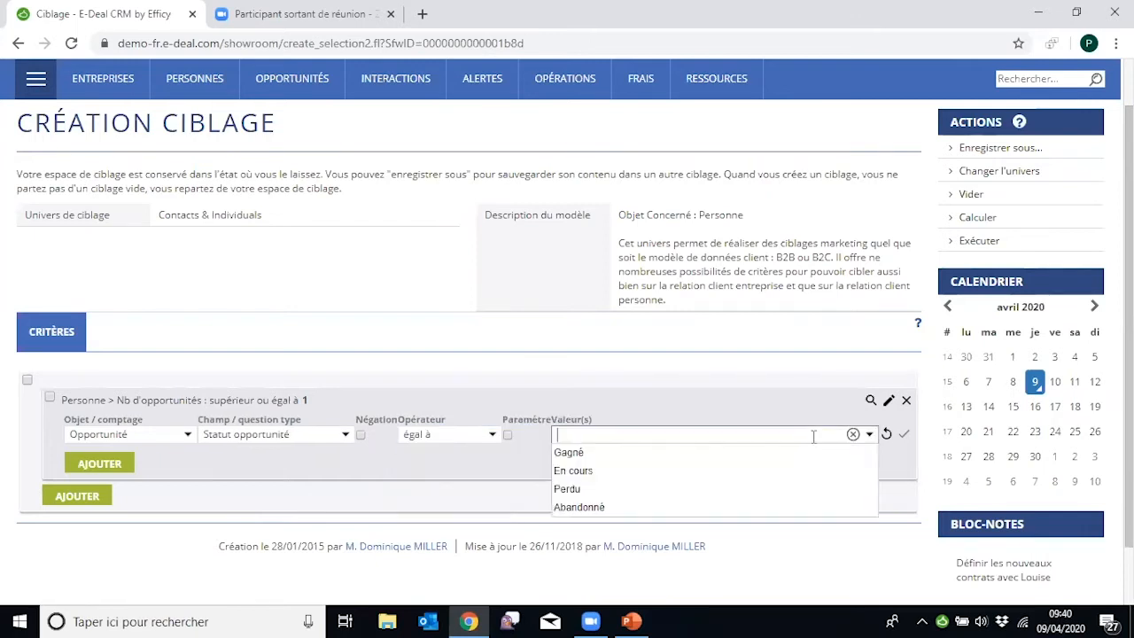
pyautogui.click(775, 474)
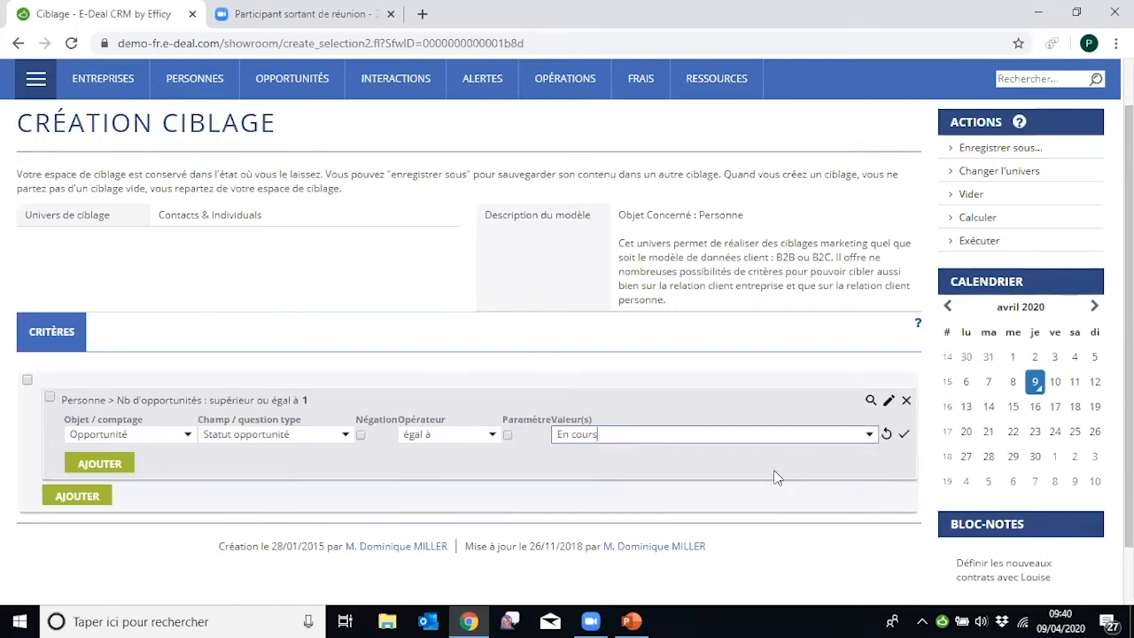
pyautogui.click(904, 433)
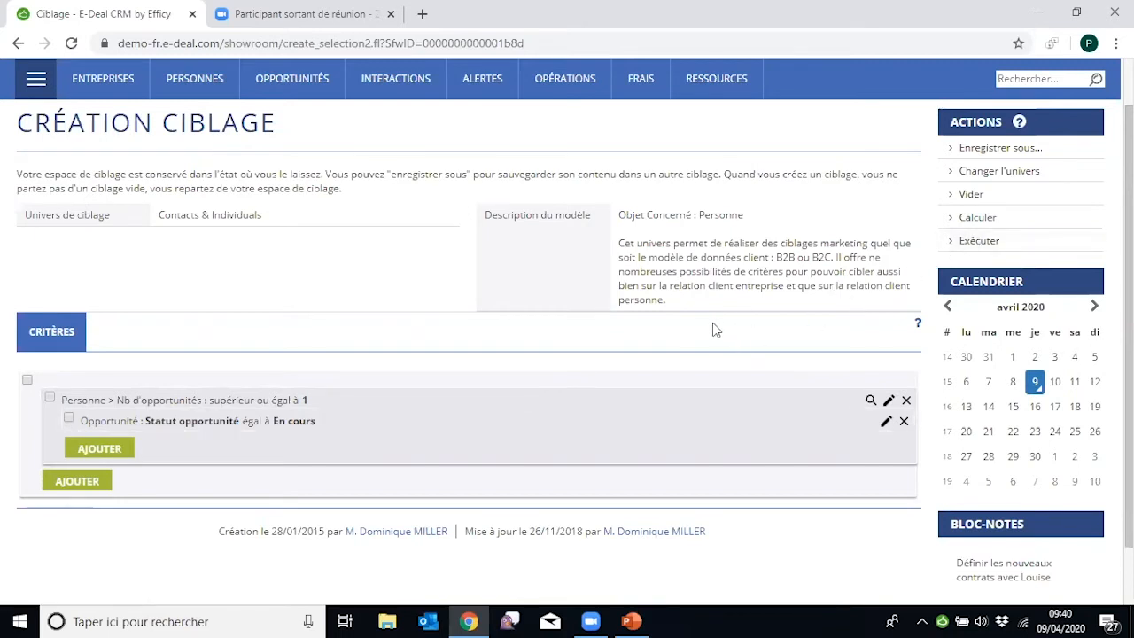
# Step: Calculate the targeting and break its count down by the Statut field of the Entreprise object
pyautogui.scroll(1, 715, 328)
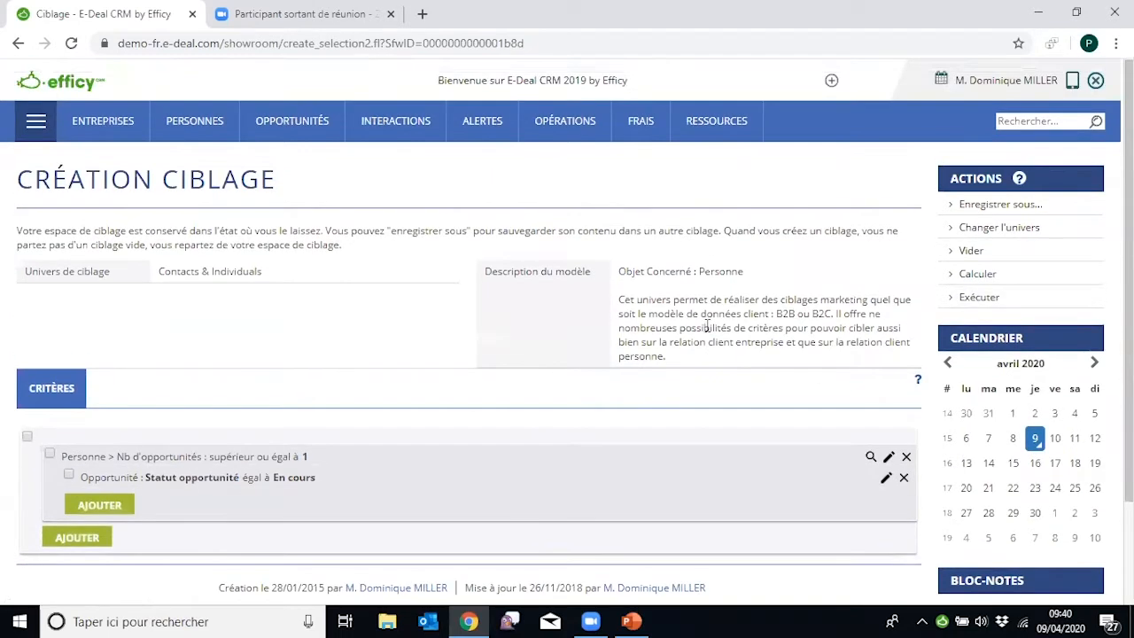
pyautogui.click(971, 276)
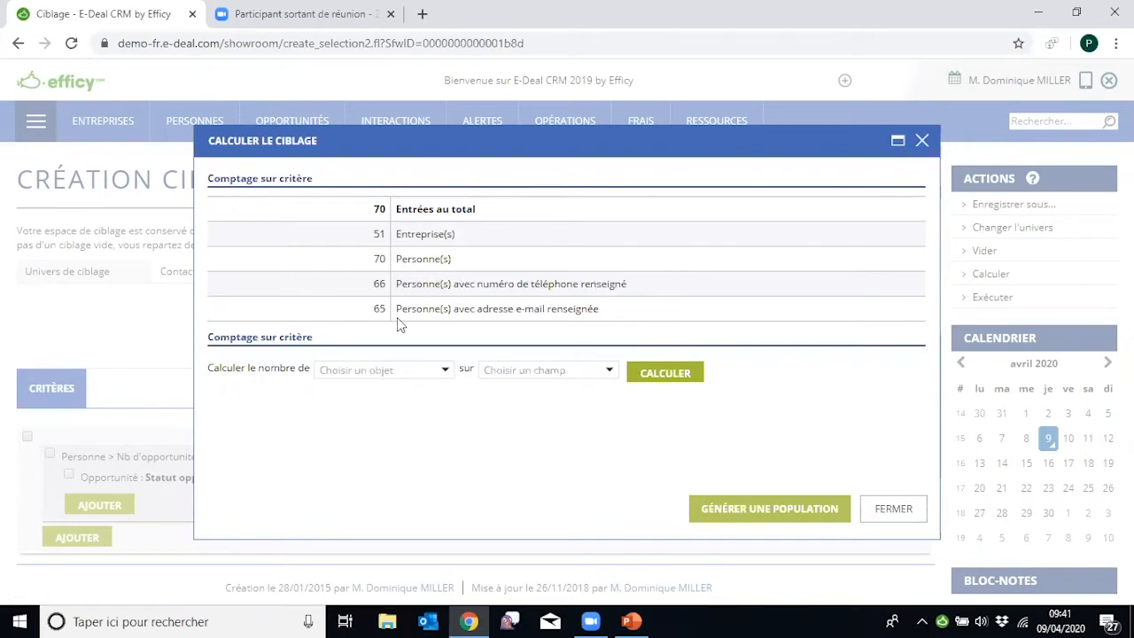
pyautogui.click(448, 372)
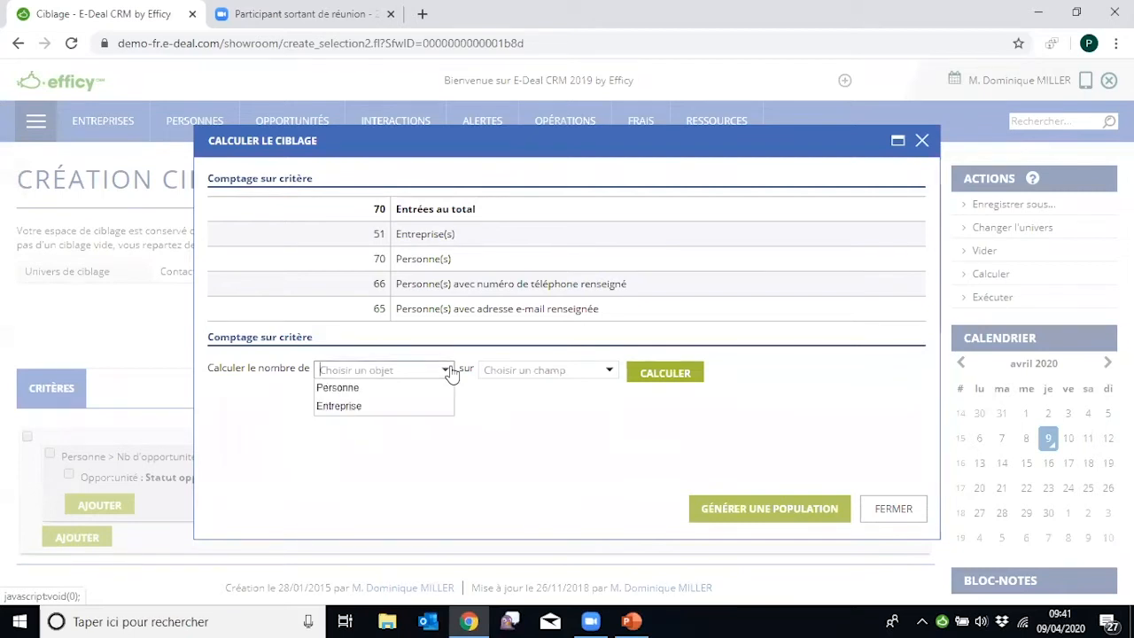
pyautogui.click(372, 408)
pyautogui.click(541, 369)
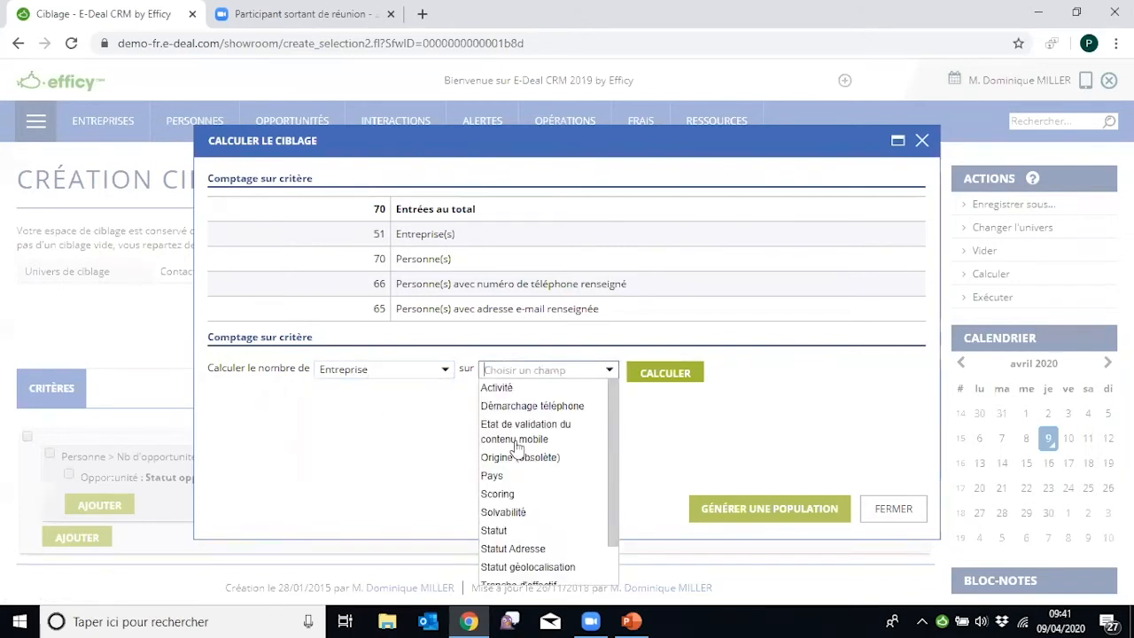
pyautogui.click(498, 530)
pyautogui.click(666, 379)
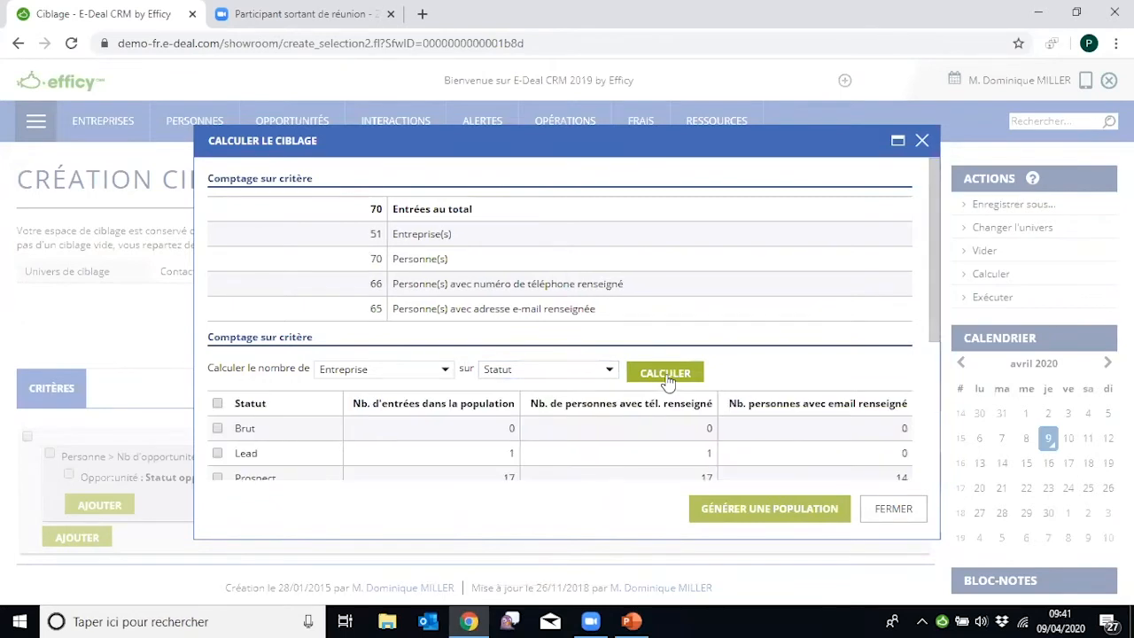
pyautogui.scroll(-2, 665, 379)
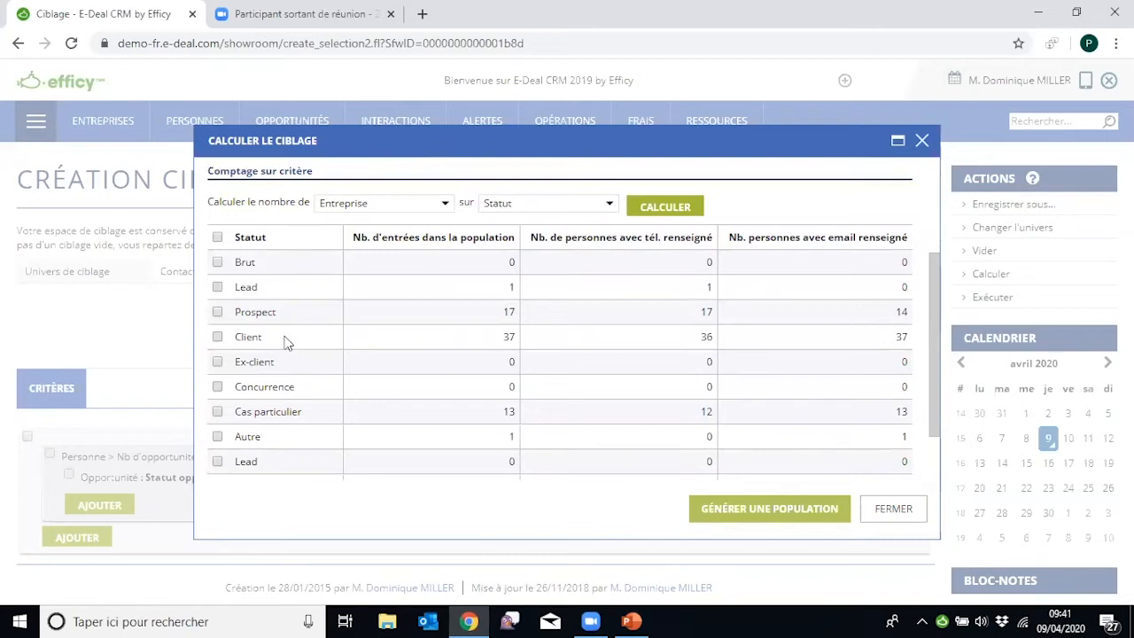
# Step: Select the Client status in the count results and start generating a population from it
pyautogui.click(218, 337)
pyautogui.click(217, 338)
pyautogui.click(218, 337)
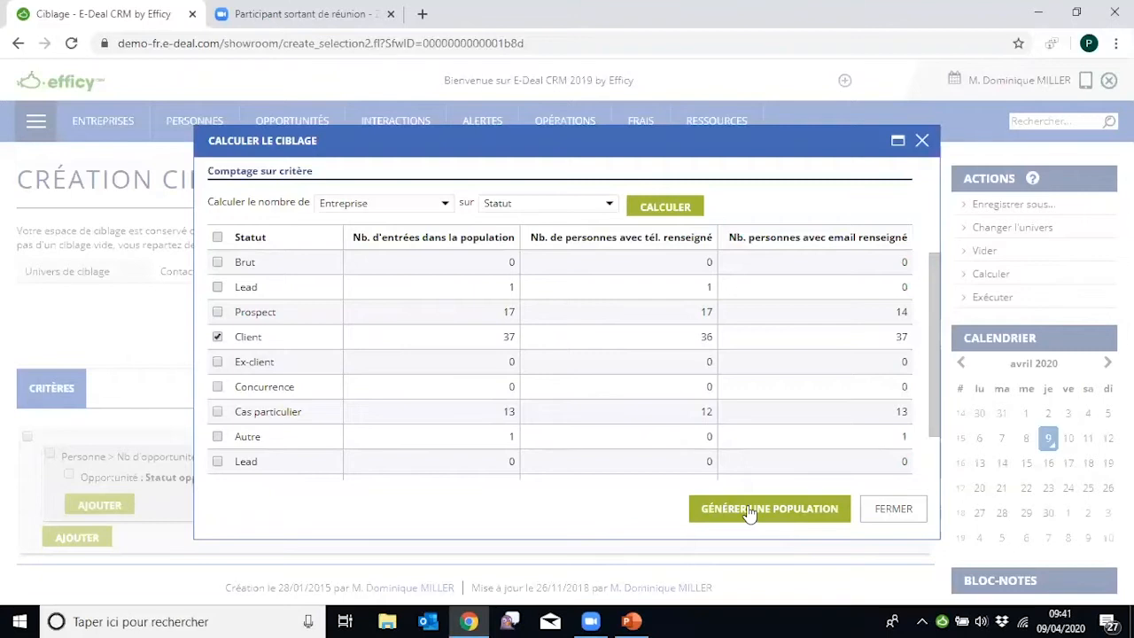
pyautogui.click(748, 512)
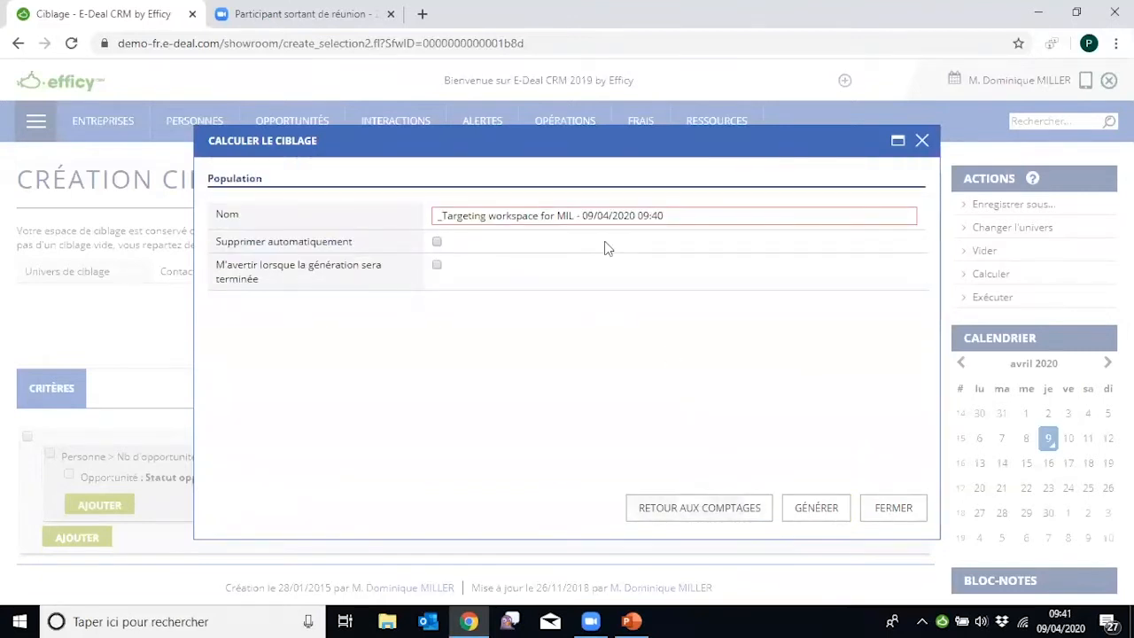
# Step: Name the population "Clients opp operation Covid", generate it and open its record
pyautogui.moveTo(673, 217); pyautogui.dragTo(357, 211)
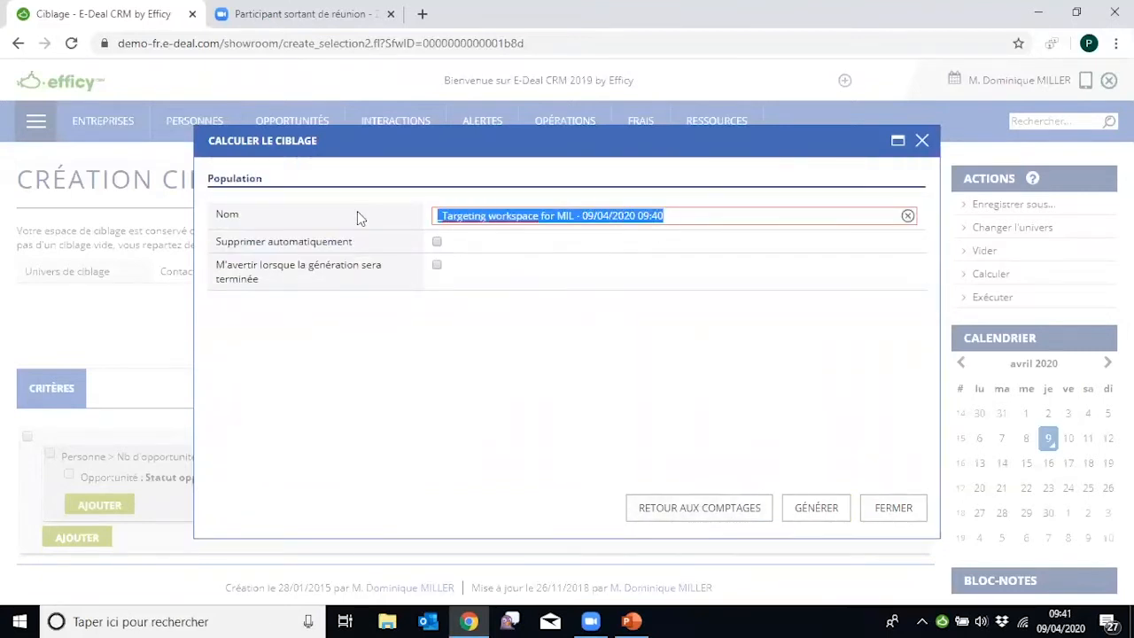
pyautogui.press('BackSpace')
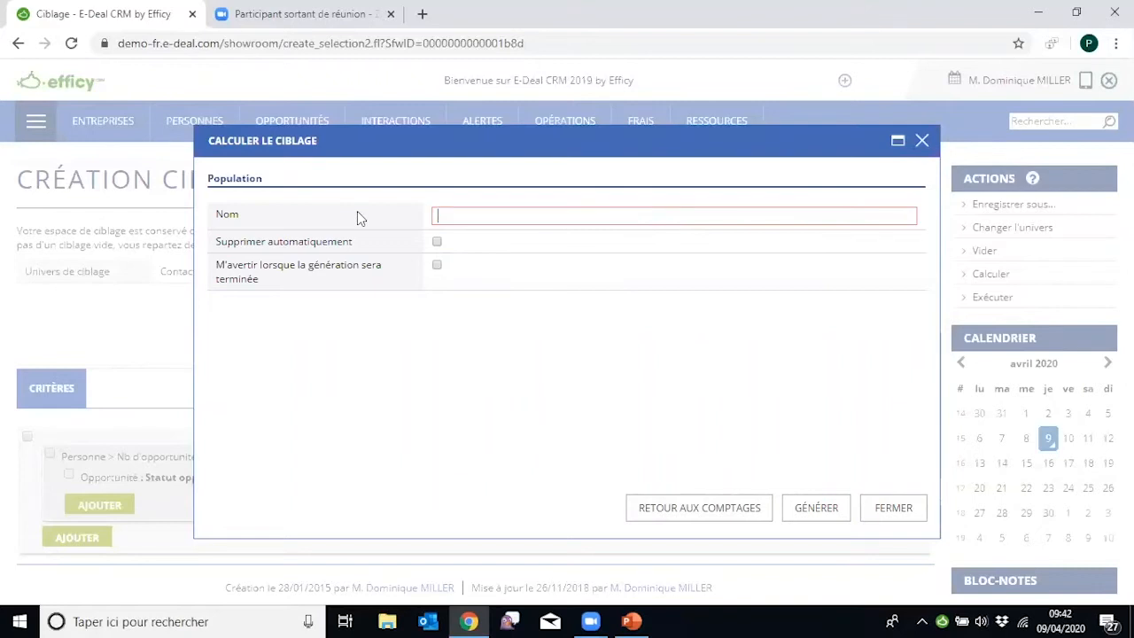
pyautogui.write('CL')
pyautogui.press('BackSpace')
pyautogui.press('BackSpace')
pyautogui.write('Clients ')
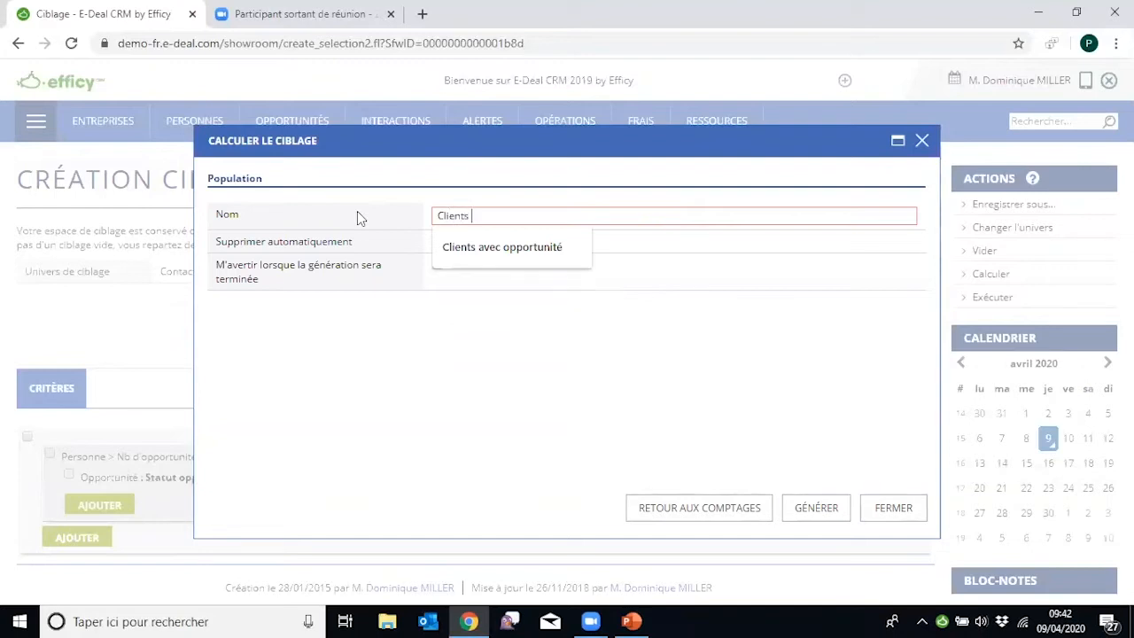
pyautogui.write('o')
pyautogui.write('pp')
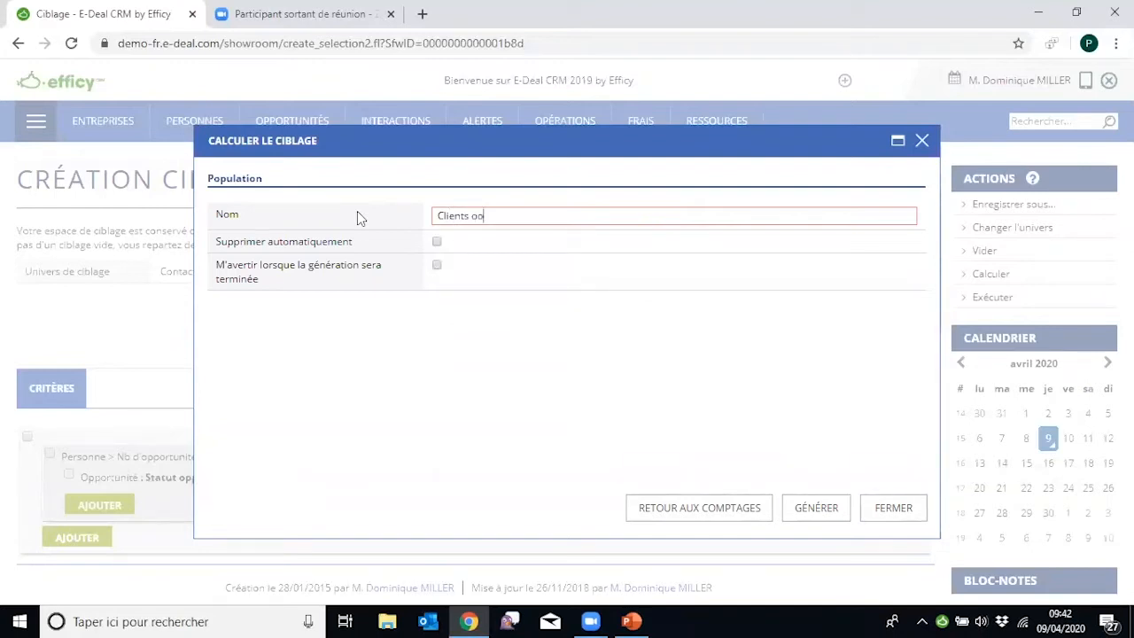
pyautogui.press('BackSpace')
pyautogui.press('BackSpace')
pyautogui.write('pp')
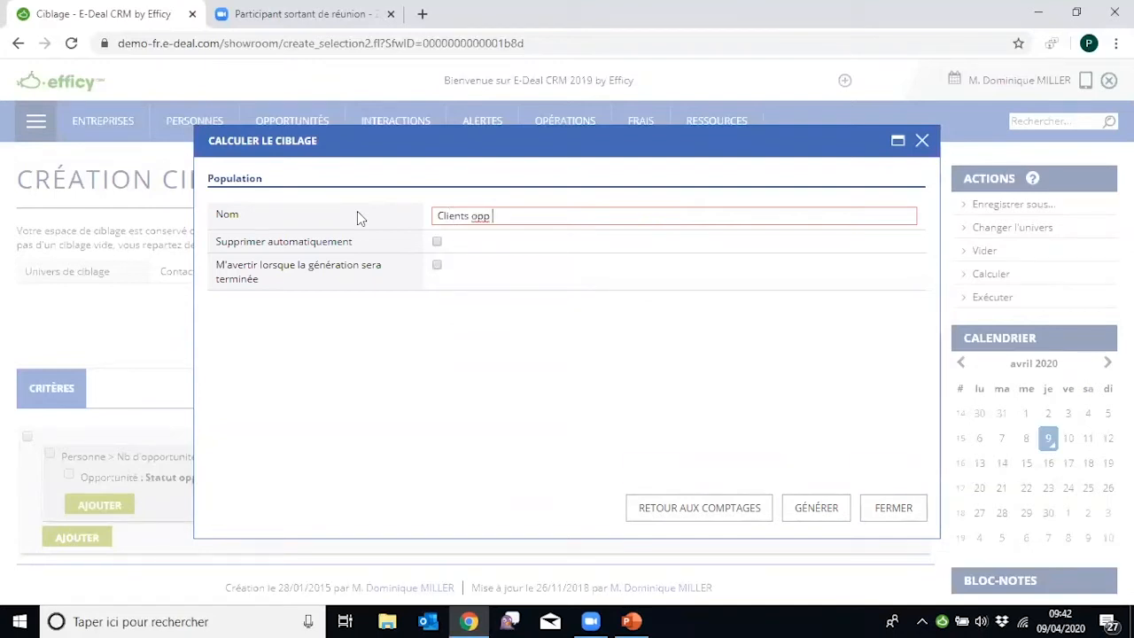
pyautogui.write(' operation Covid')
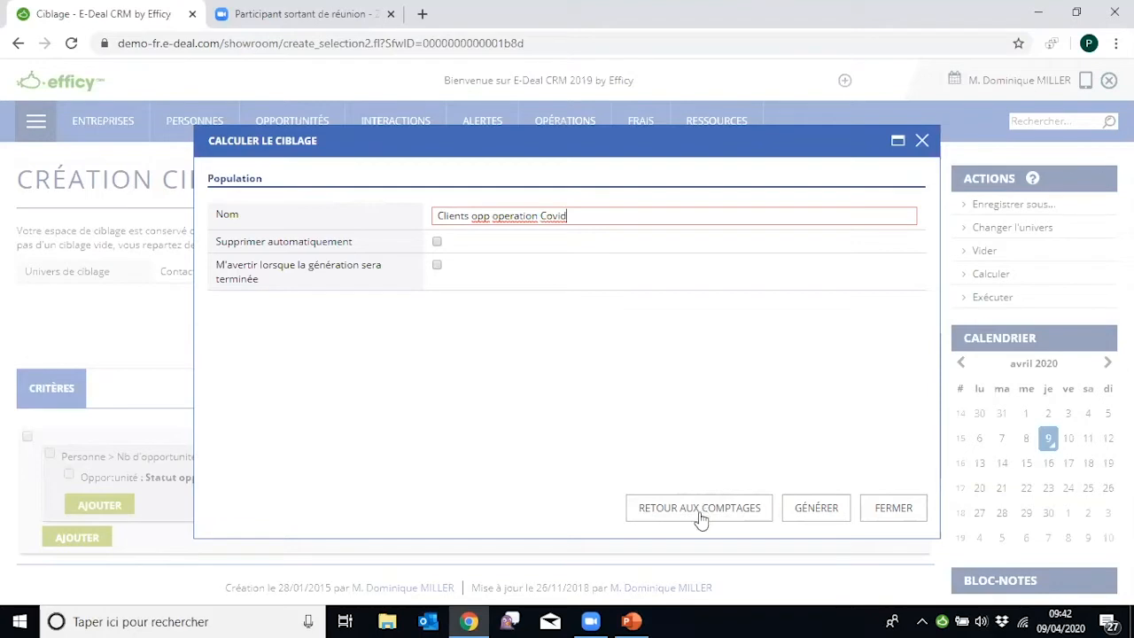
pyautogui.click(814, 510)
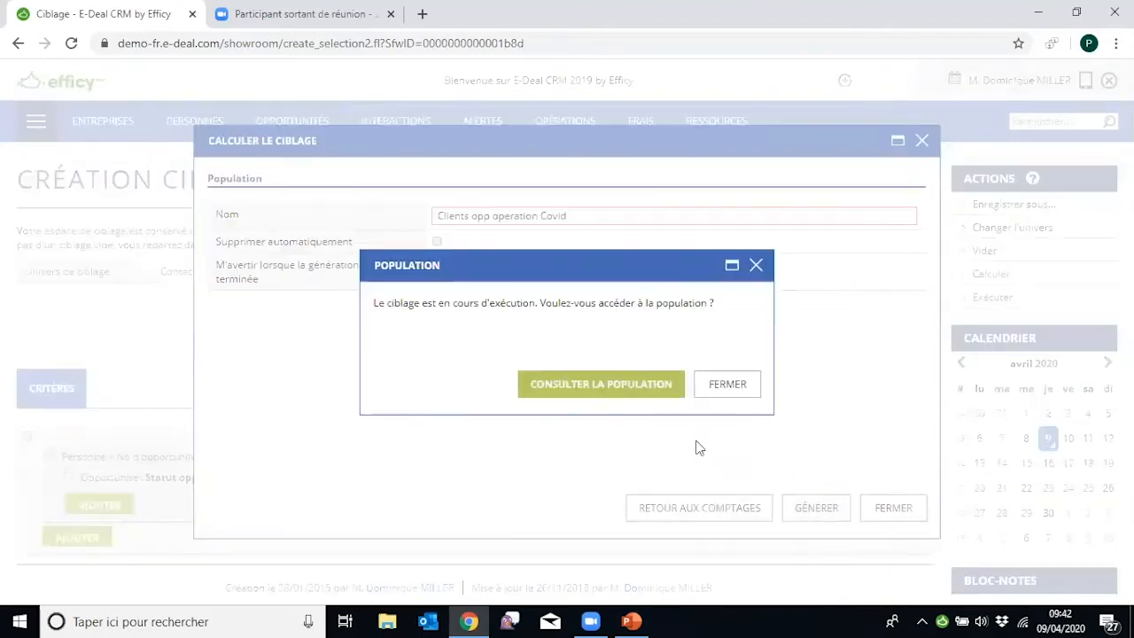
pyautogui.click(600, 387)
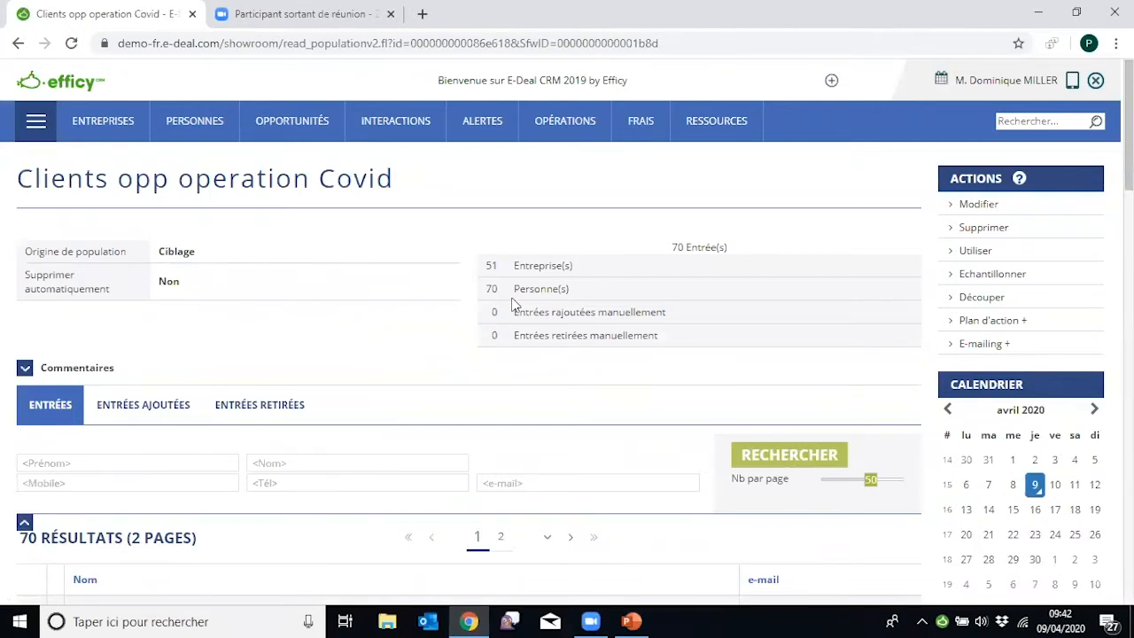
# Step: Remove the fourth listed contact from the population's entries and show the removed entries
pyautogui.scroll(-3, 222, 358)
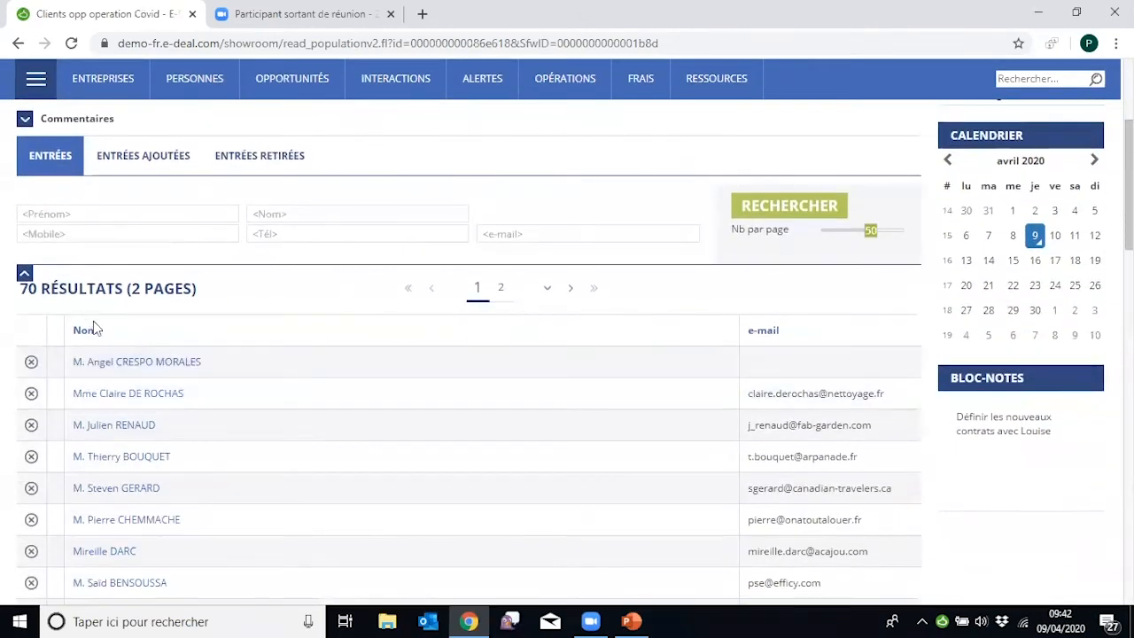
pyautogui.moveTo(104, 370)
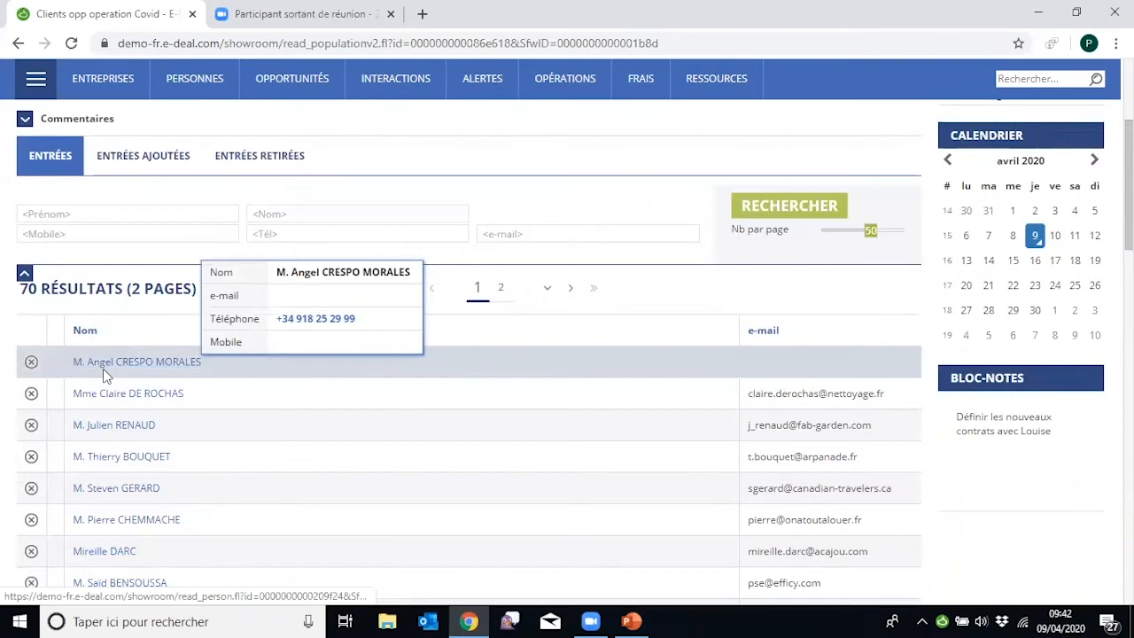
pyautogui.scroll(-1, 105, 372)
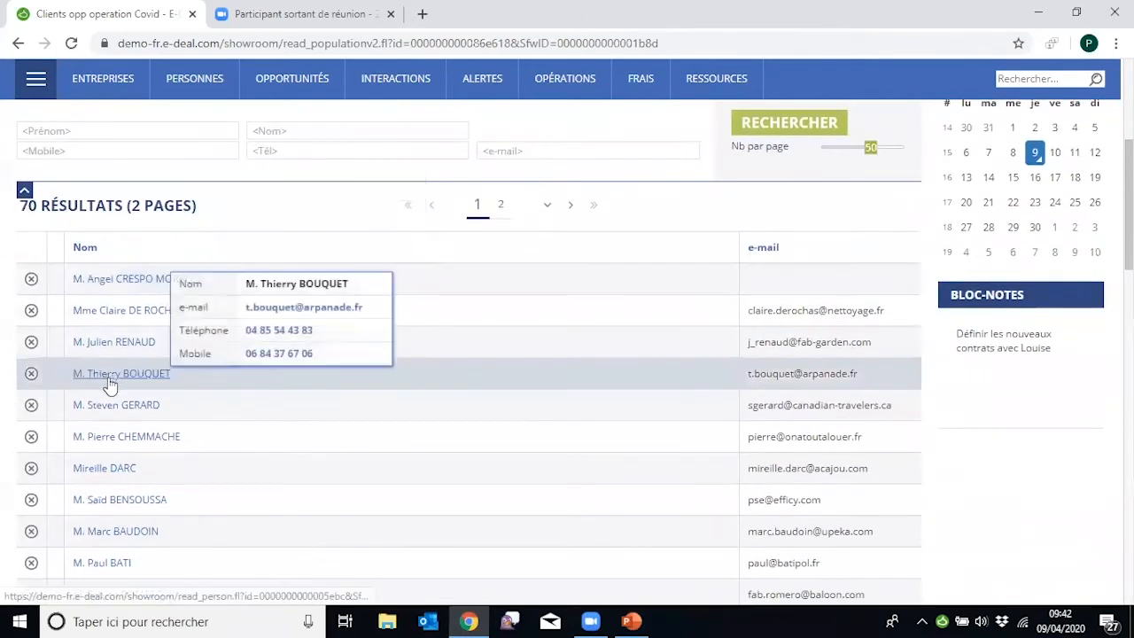
pyautogui.scroll(1, 110, 383)
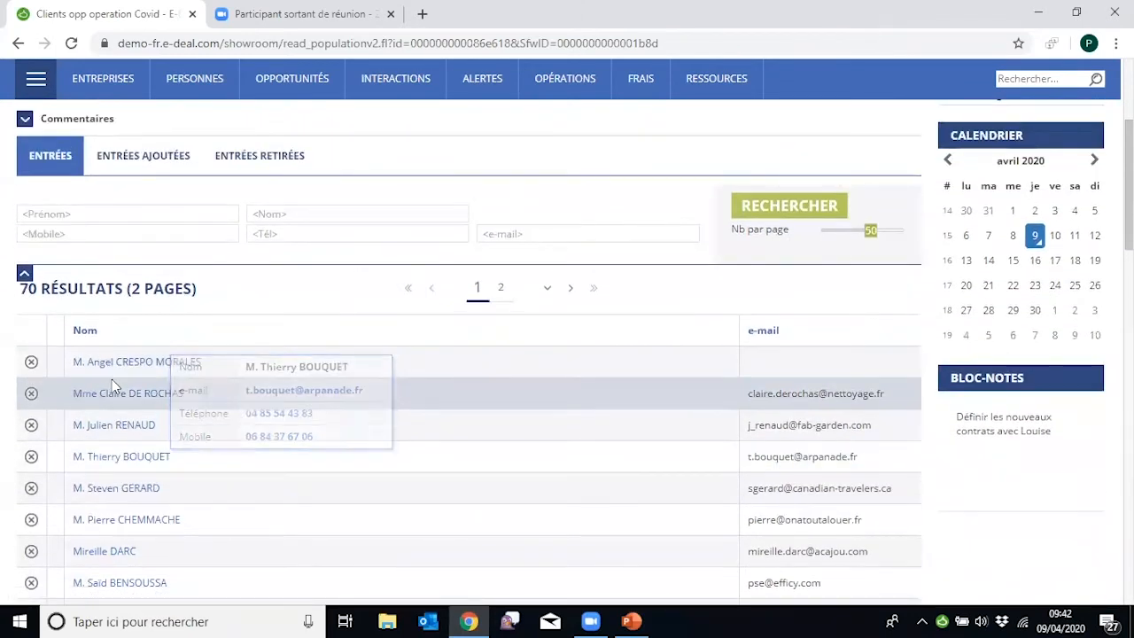
pyautogui.scroll(-1, 112, 383)
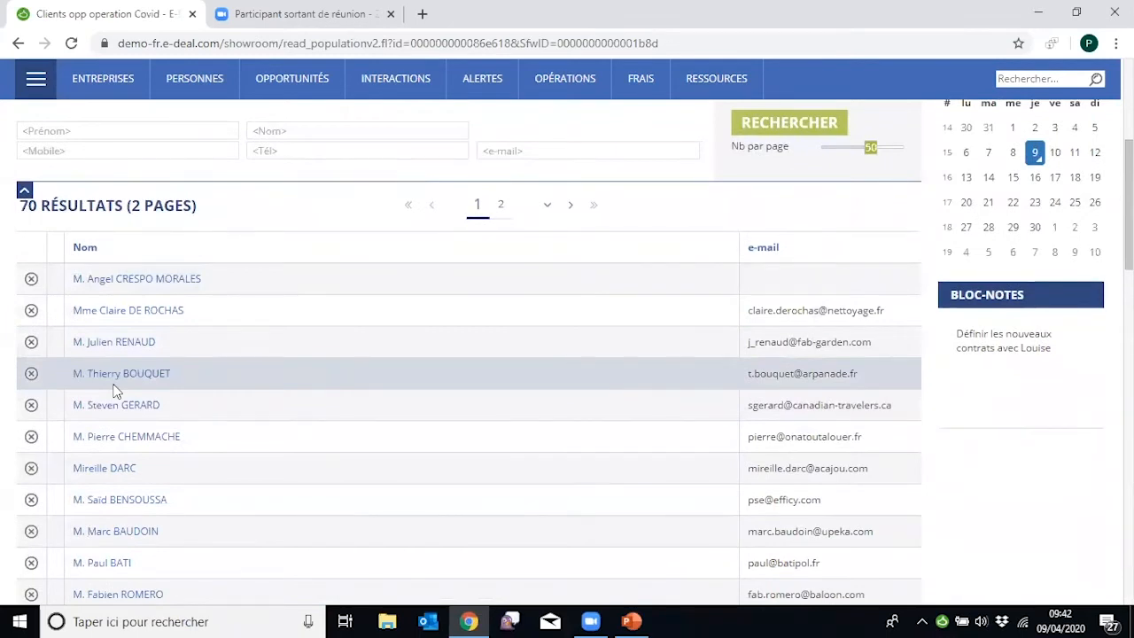
pyautogui.click(32, 376)
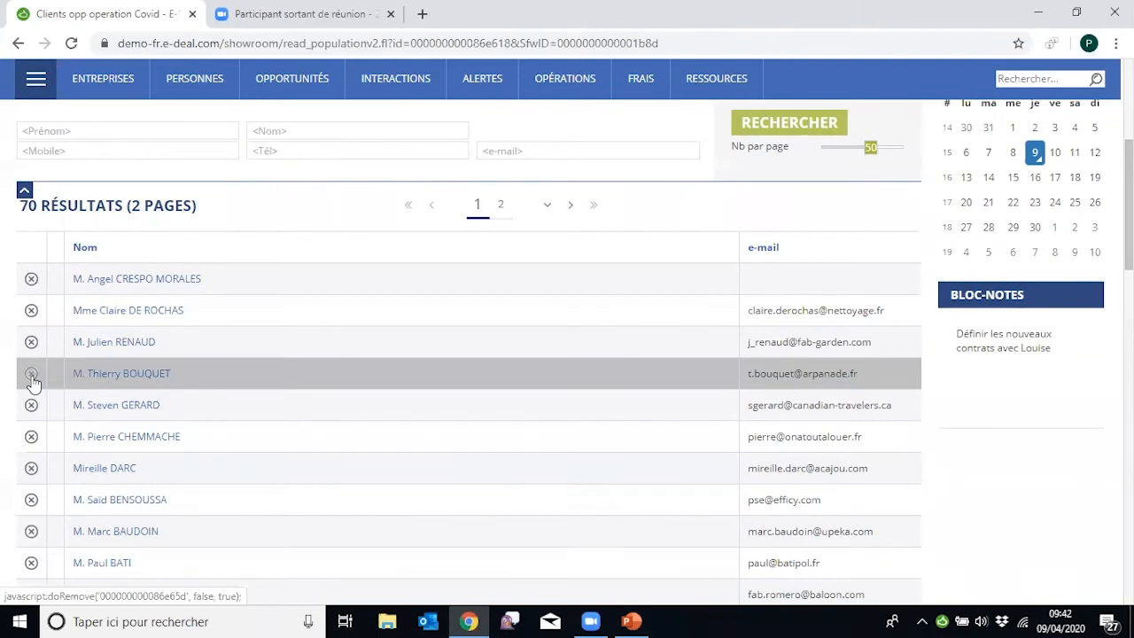
pyautogui.scroll(2, 213, 273)
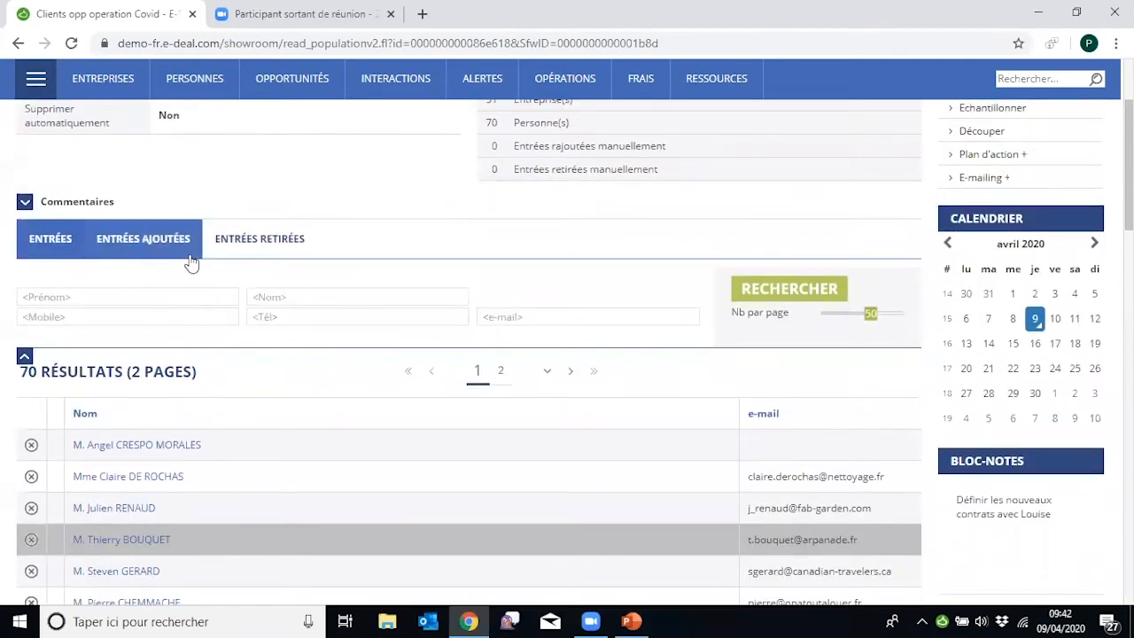
pyautogui.click(240, 250)
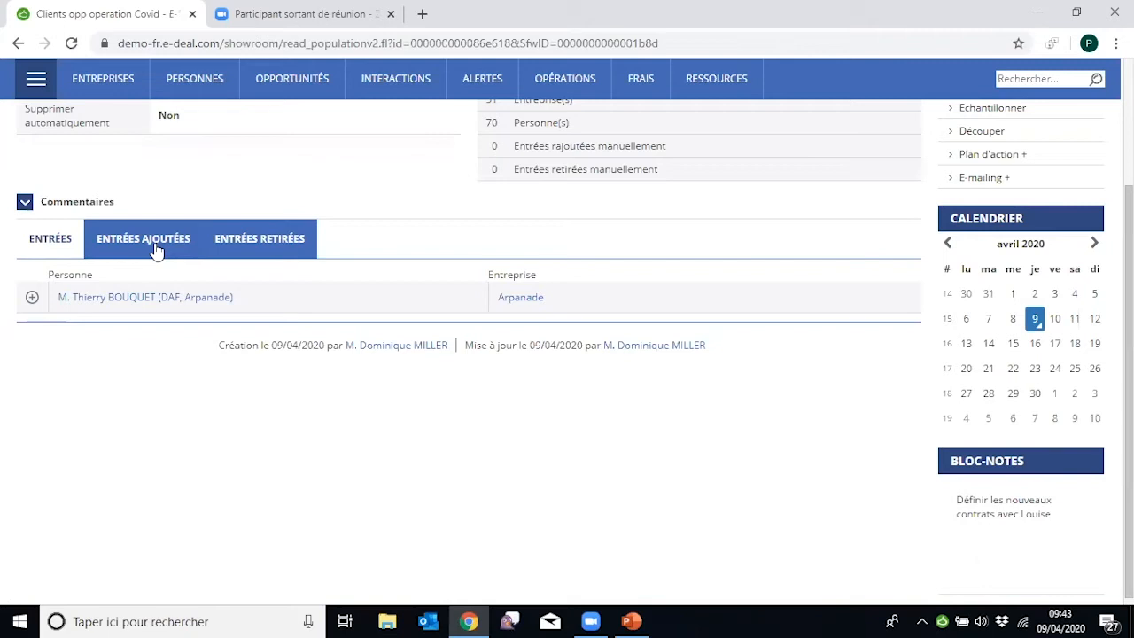
# Step: Create an action plan (Plan d'action) from this population and give it the code "Covid 5"
pyautogui.scroll(2, 609, 398)
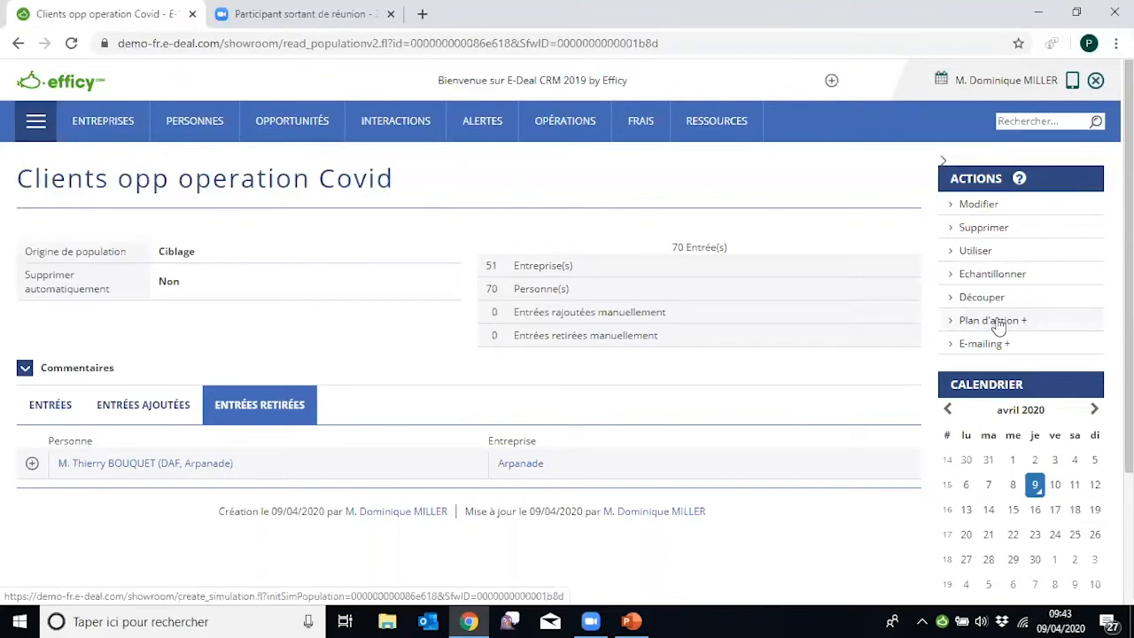
pyautogui.click(998, 324)
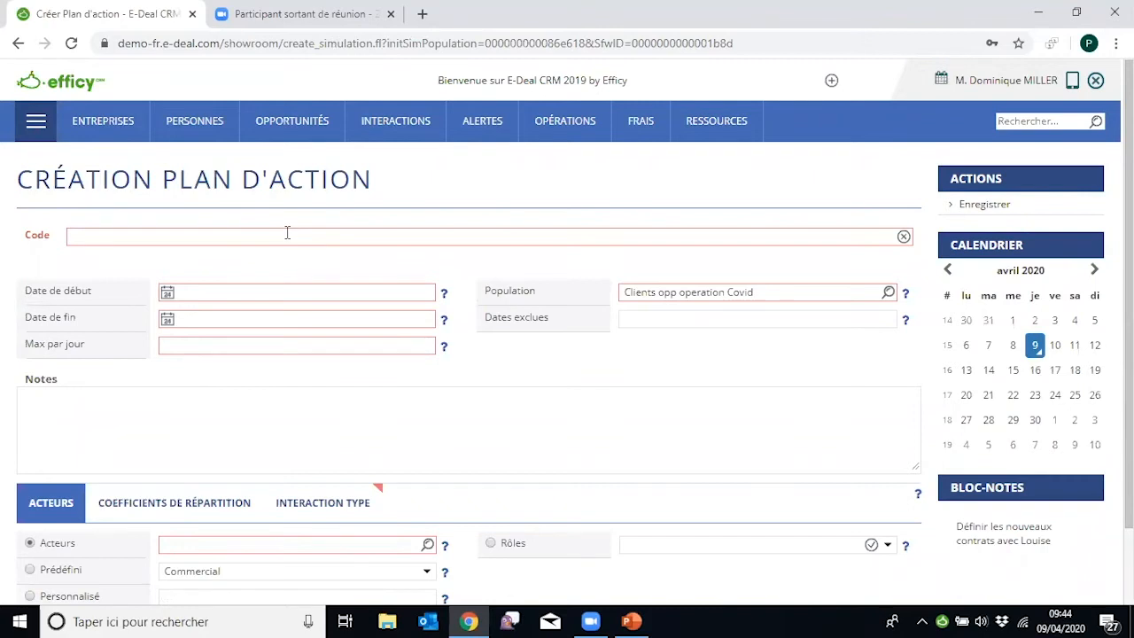
pyautogui.click(287, 235)
pyautogui.write('CO')
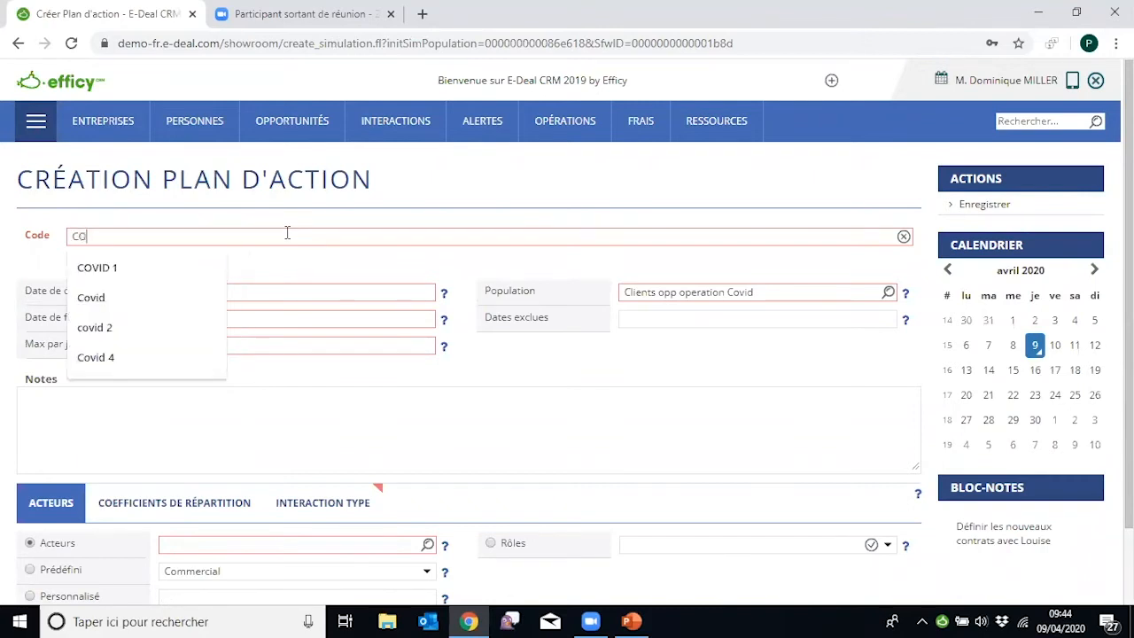
pyautogui.press('BackSpace')
pyautogui.write('ovid (')
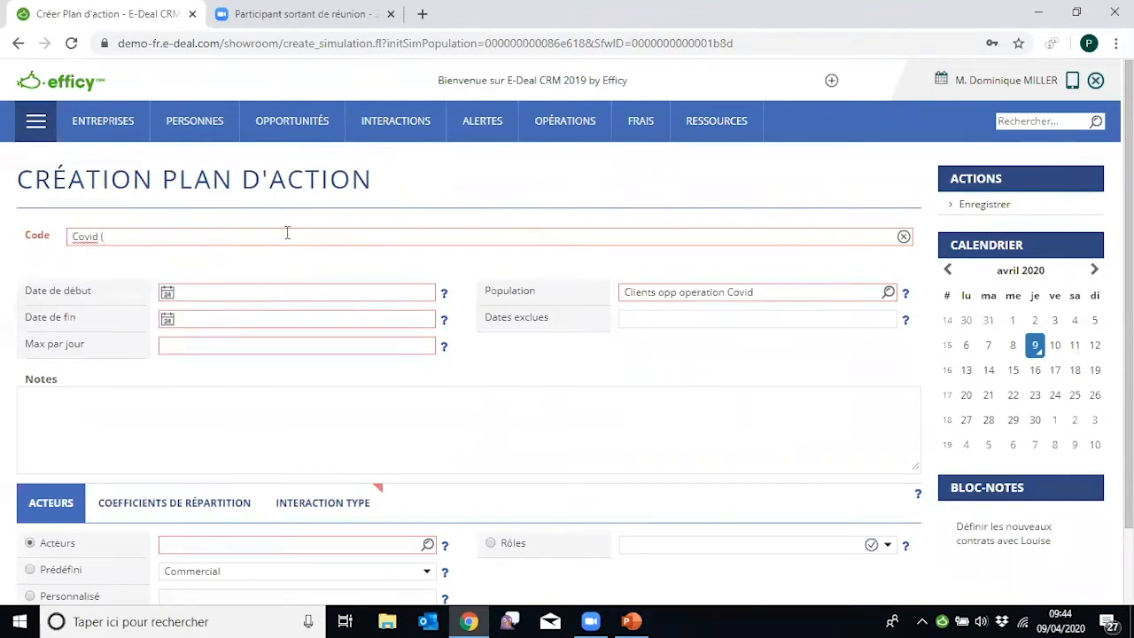
pyautogui.press('BackSpace')
pyautogui.write('5')
# Step: Set the plan's start date to 09/04/2020, end date to 30/04/2020 and maximum per day to 10
pyautogui.click(282, 292)
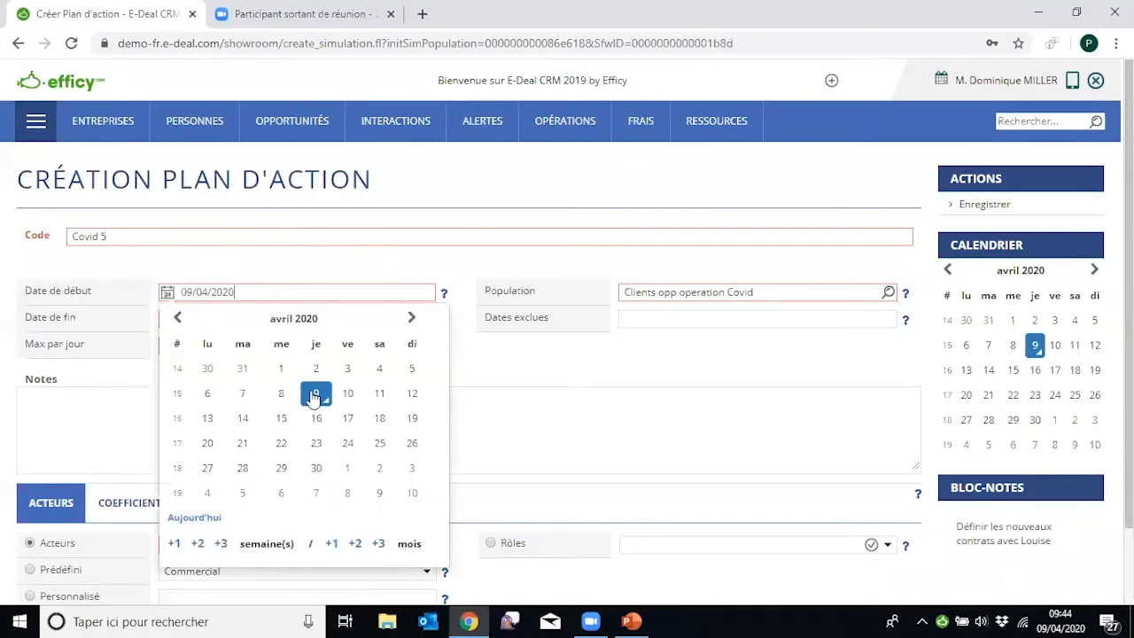
pyautogui.click(314, 398)
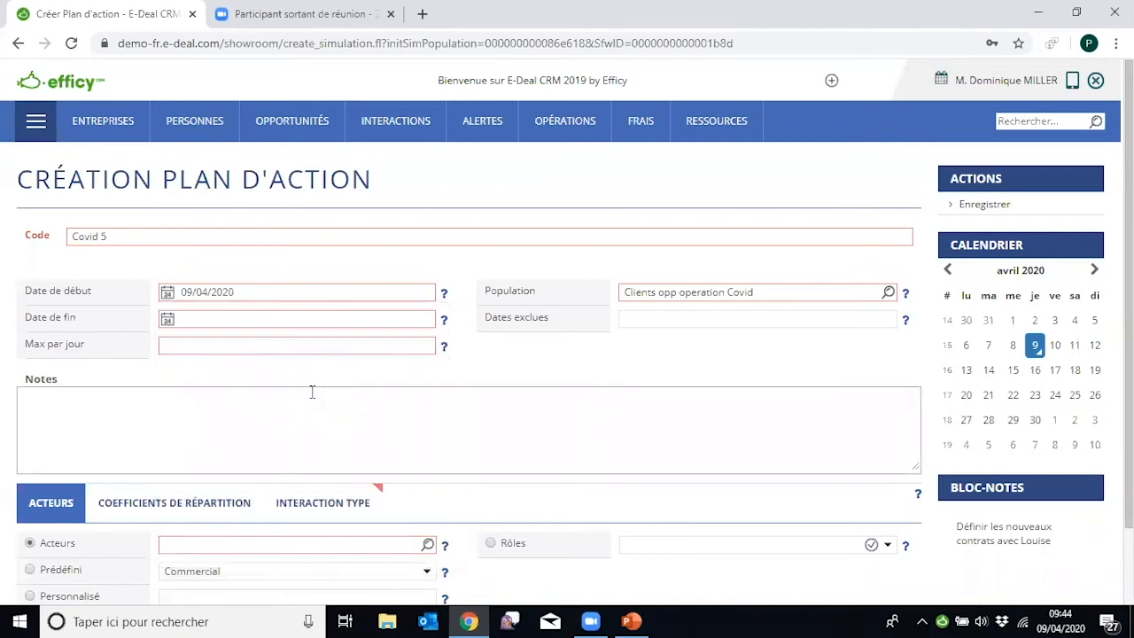
pyautogui.click(261, 319)
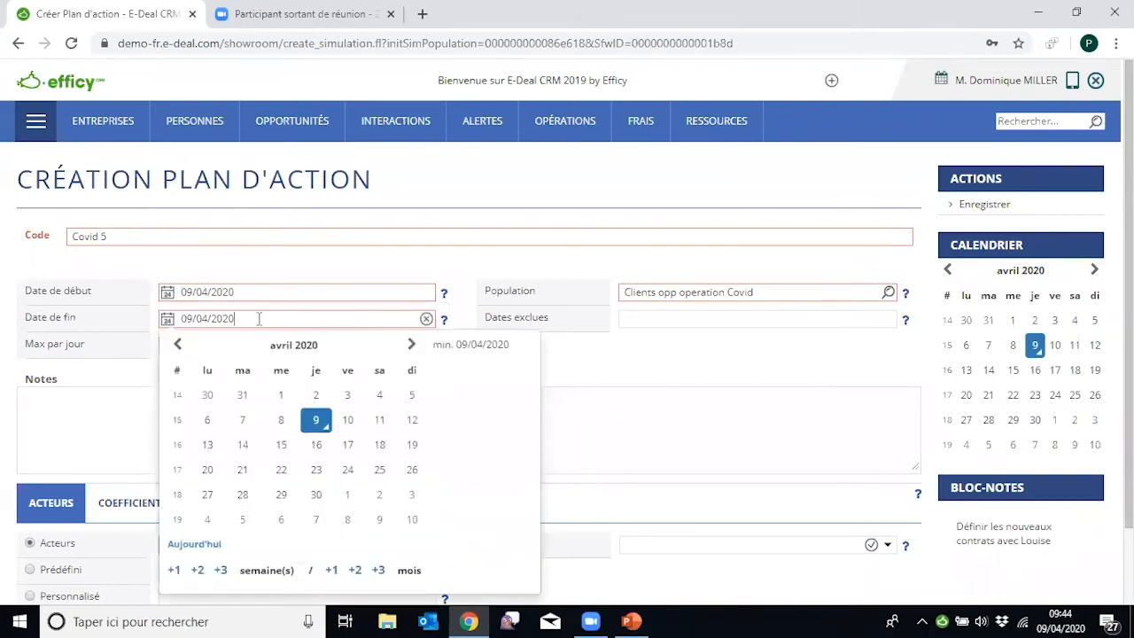
pyautogui.click(318, 497)
pyautogui.click(306, 344)
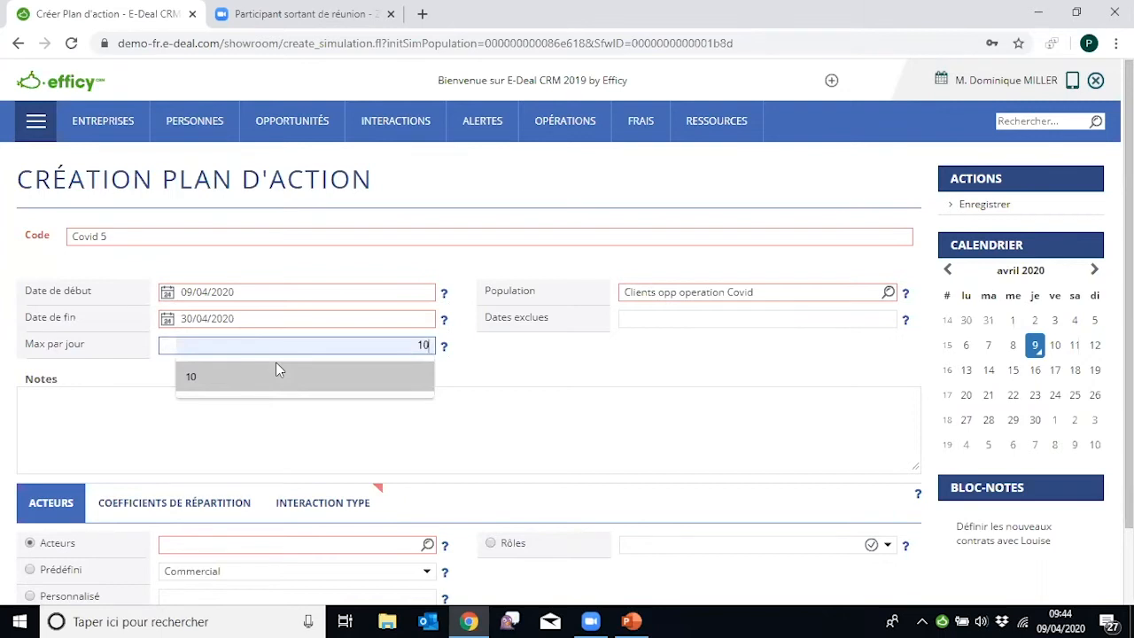
pyautogui.click(201, 379)
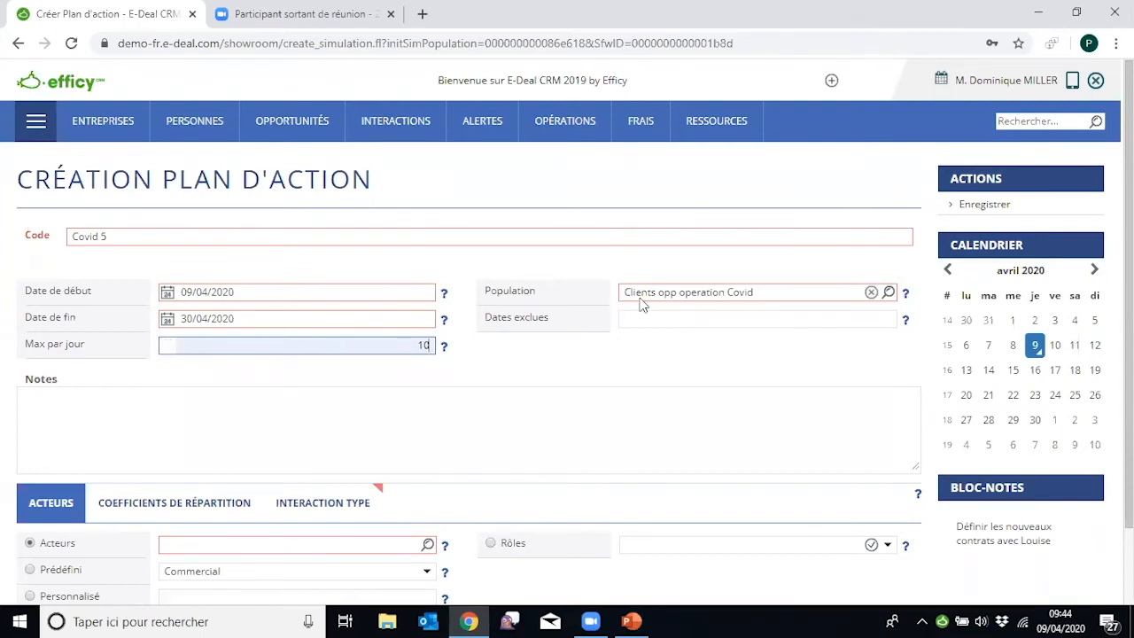
# Step: Enter the plan's notes: "Prendre des nouvelles, évaluer les attentes les besoins"
pyautogui.click(296, 420)
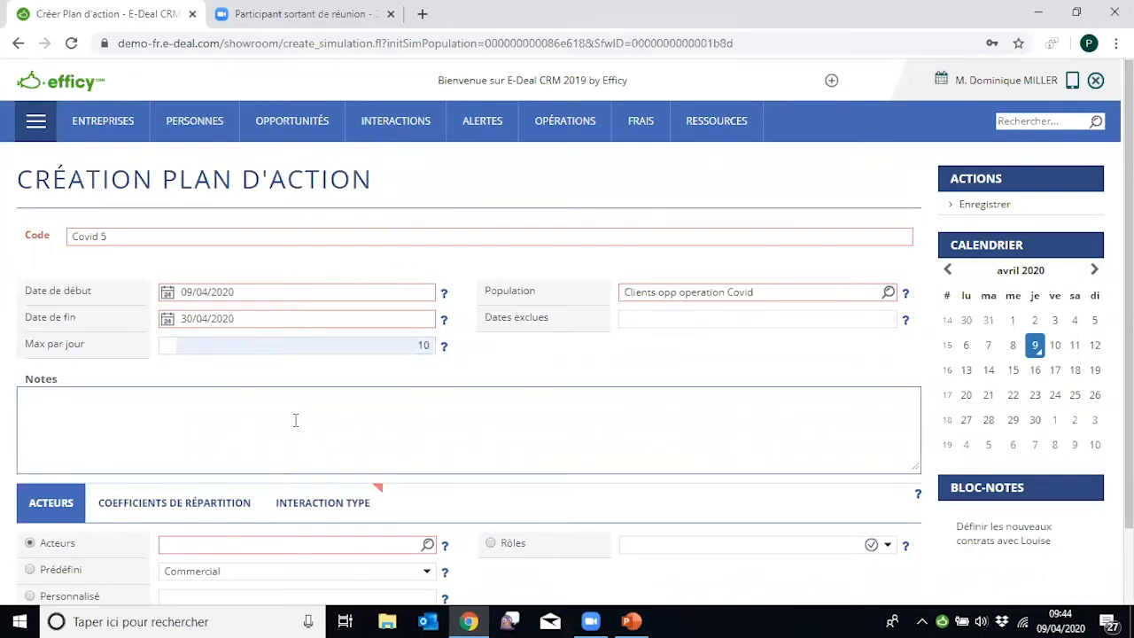
pyautogui.write('Prendre des niuvell')
pyautogui.press('BackSpace')
pyautogui.press('BackSpace')
pyautogui.press('BackSpace')
pyautogui.press('BackSpace')
pyautogui.press('BackSpace')
pyautogui.press('BackSpace')
pyautogui.write('ouvelles, évaluer ')
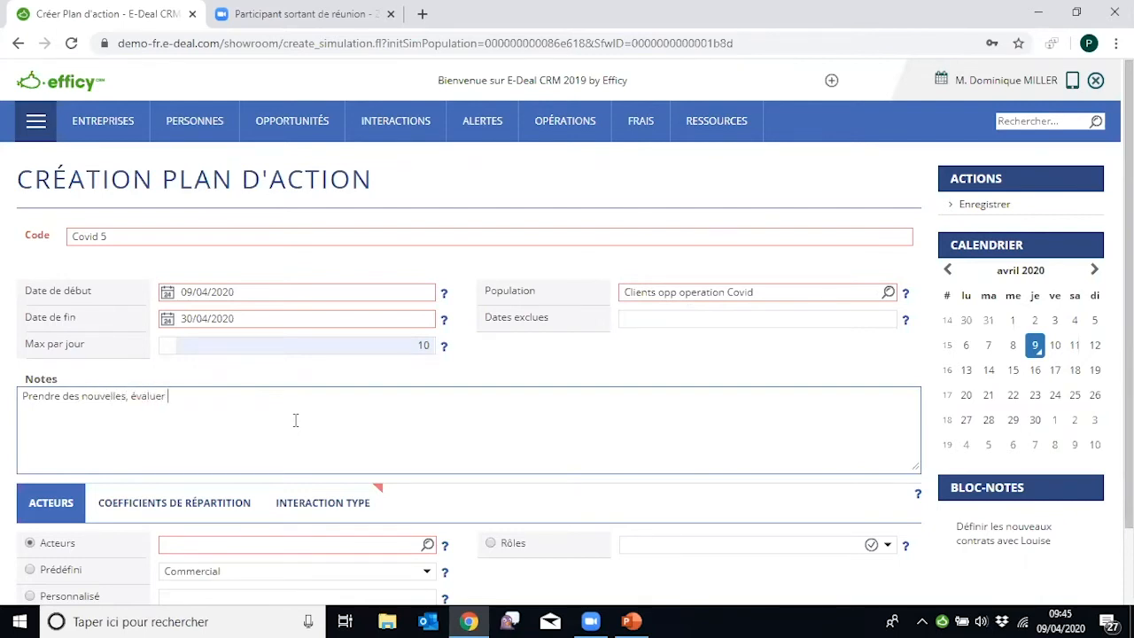
pyautogui.write('les attentes les besoins')
# Step: Add the logged-in user as the plan's actor and show the distribution coefficients per weekday
pyautogui.scroll(-1, 296, 419)
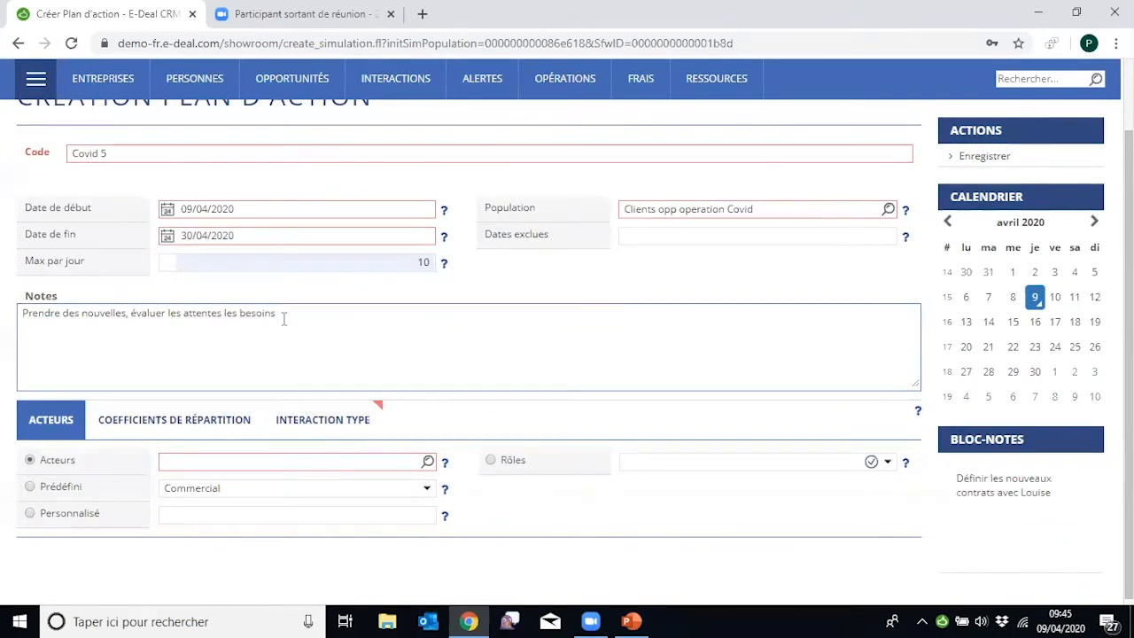
pyautogui.scroll(-1, 283, 319)
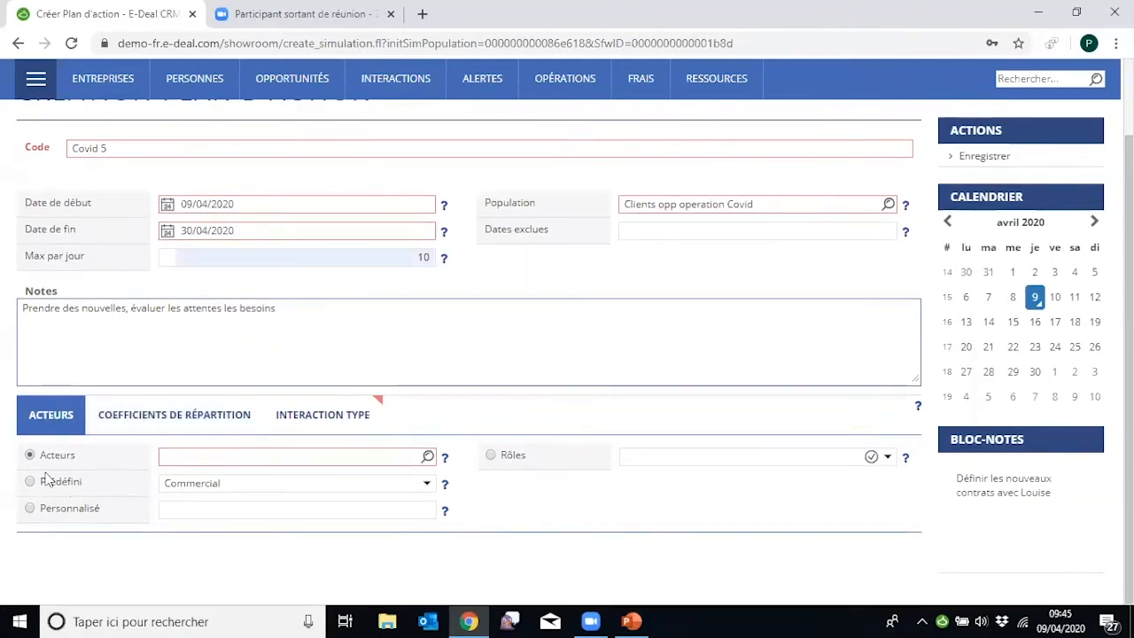
pyautogui.click(212, 458)
pyautogui.write('dom')
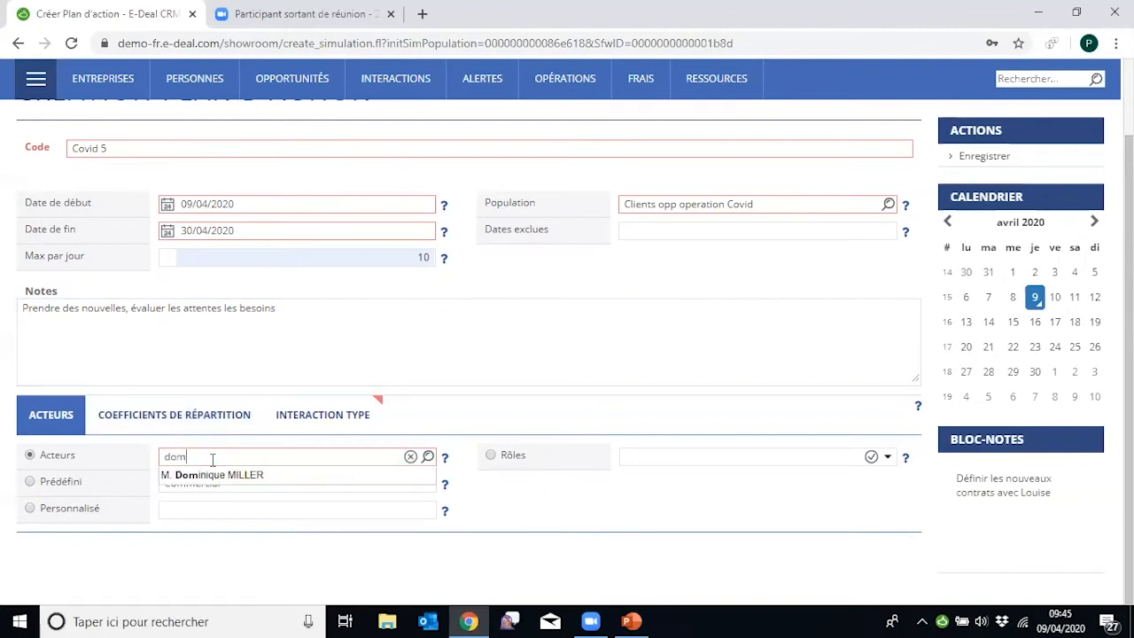
pyautogui.click(218, 475)
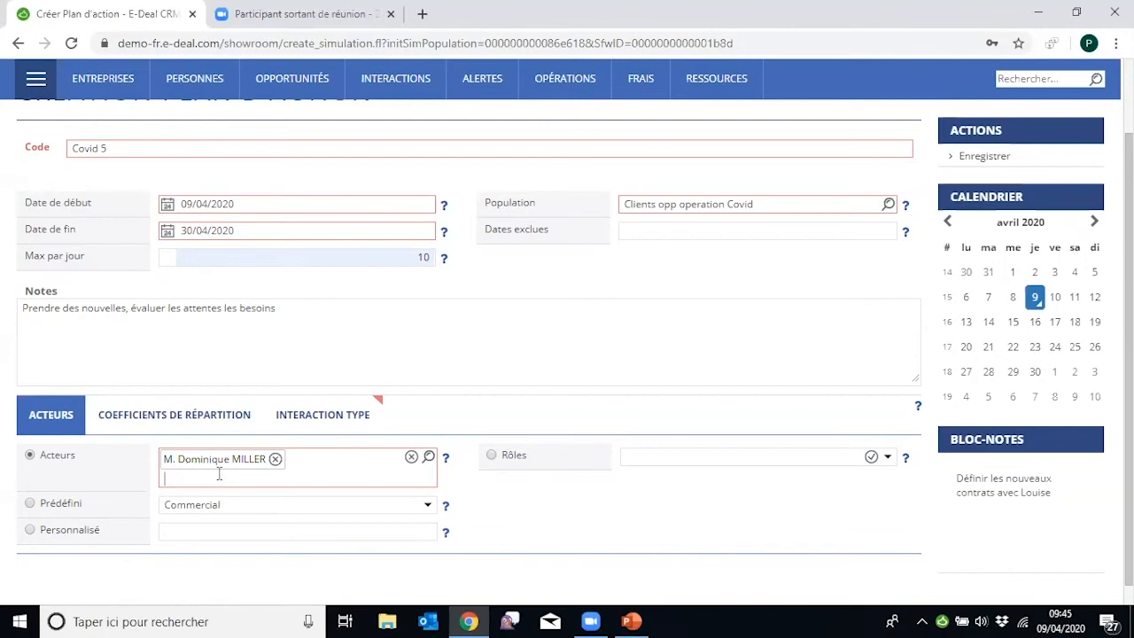
pyautogui.scroll(-1, 219, 474)
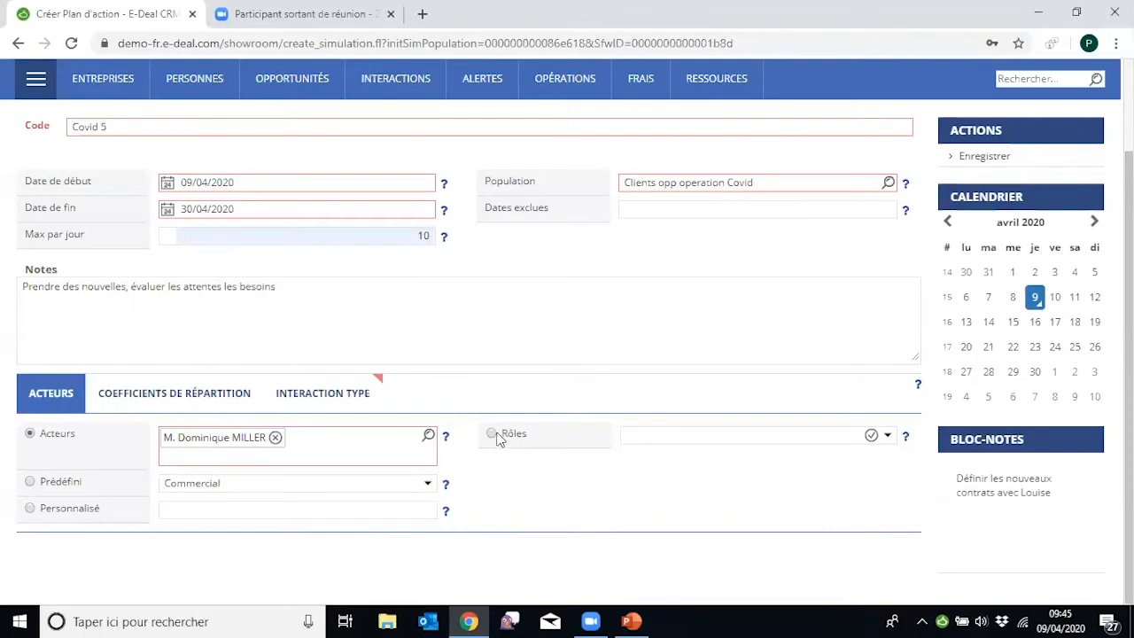
pyautogui.click(217, 399)
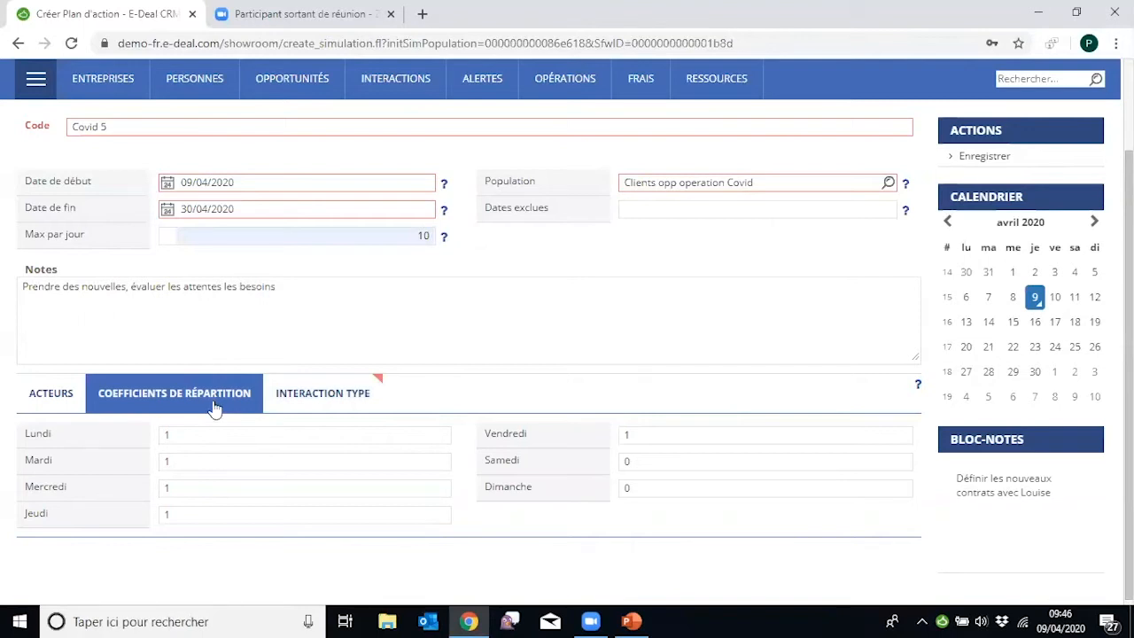
# Step: Set the plan's distribution coefficients to 0 for Lundi and 10 for Mardi
pyautogui.click(212, 427)
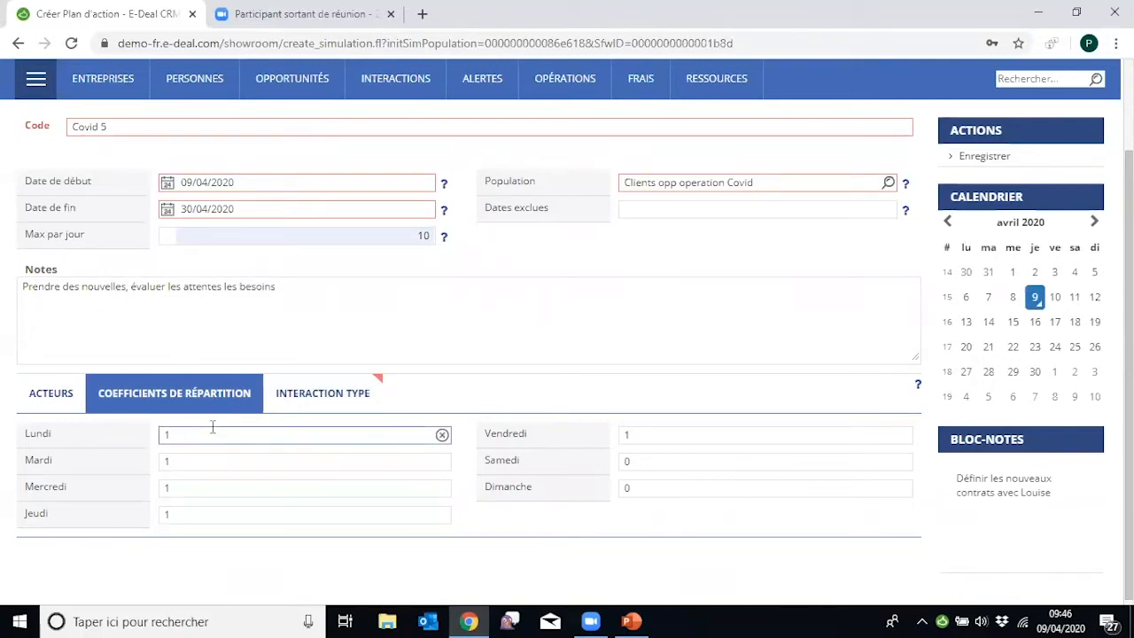
pyautogui.press('BackSpace')
pyautogui.write('a')
pyautogui.press('BackSpace')
pyautogui.write('0')
pyautogui.click(207, 460)
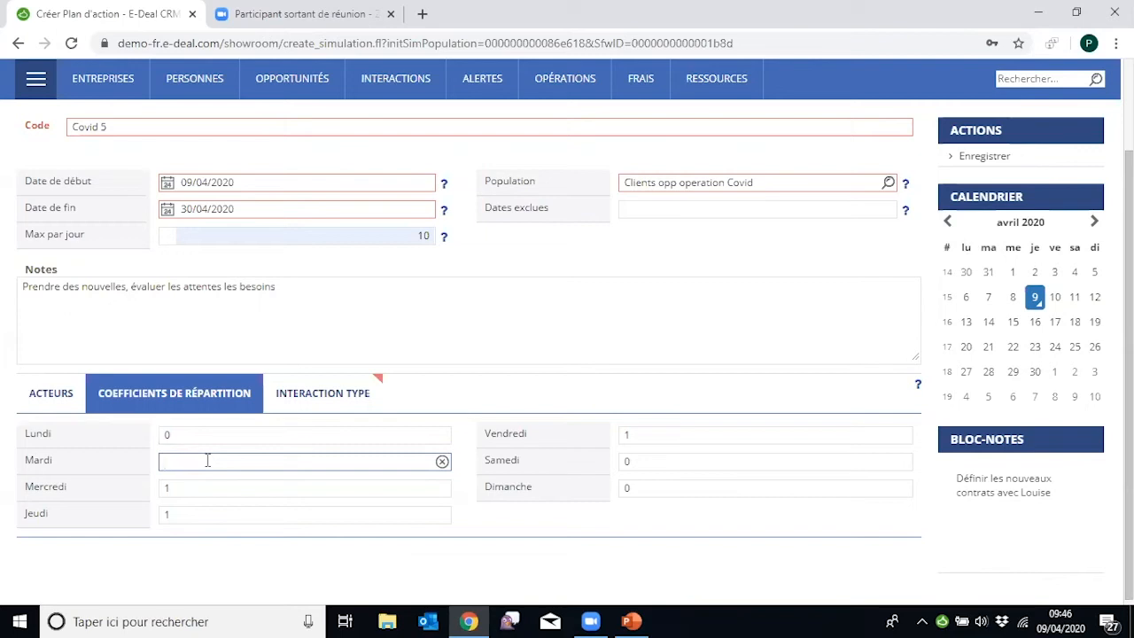
pyautogui.write('0')
# Step: Set the distribution coefficients to 5 for Mercredi, 10 for Jeudi and 5 for Vendredi
pyautogui.click(201, 484)
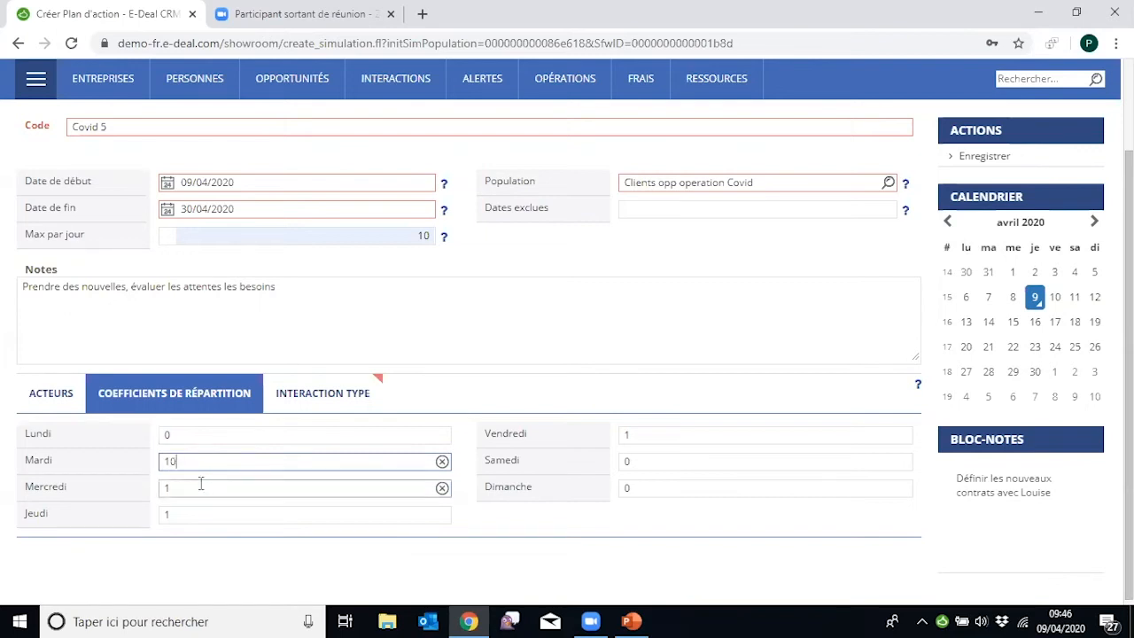
pyautogui.press('BackSpace')
pyautogui.write('5')
pyautogui.click(194, 515)
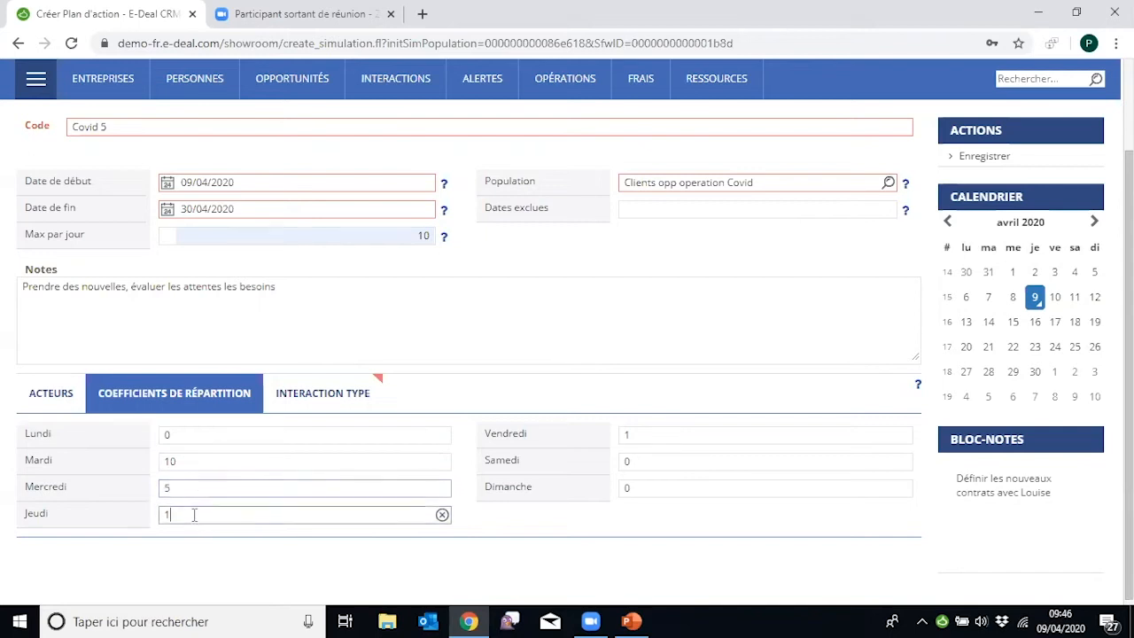
pyautogui.write('0')
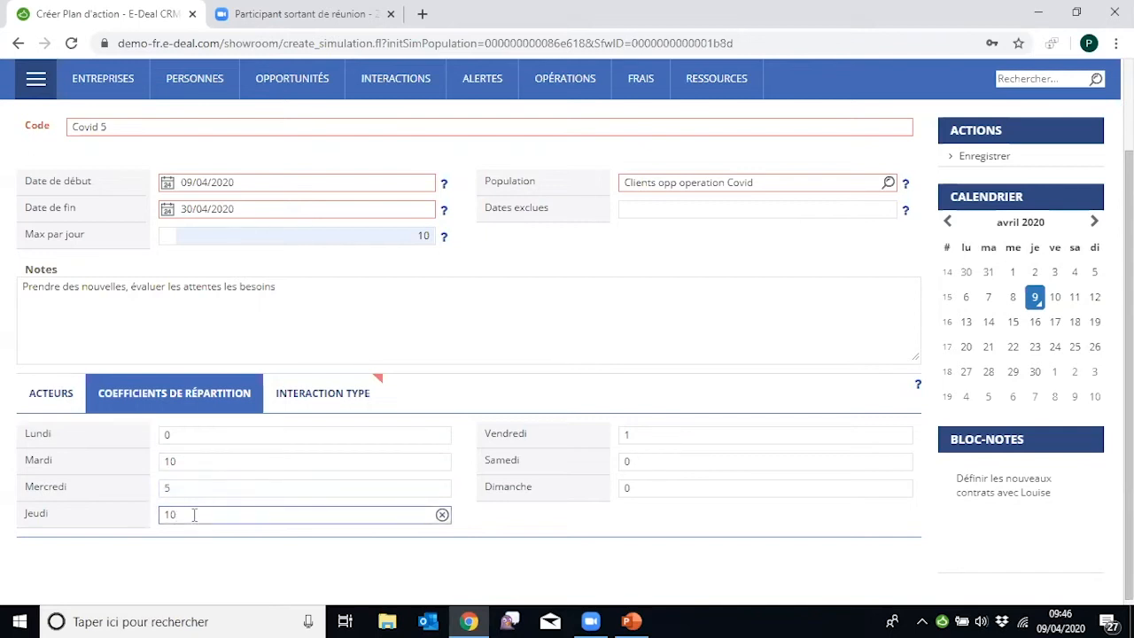
pyautogui.click(644, 434)
pyautogui.press('BackSpace')
pyautogui.write('5')
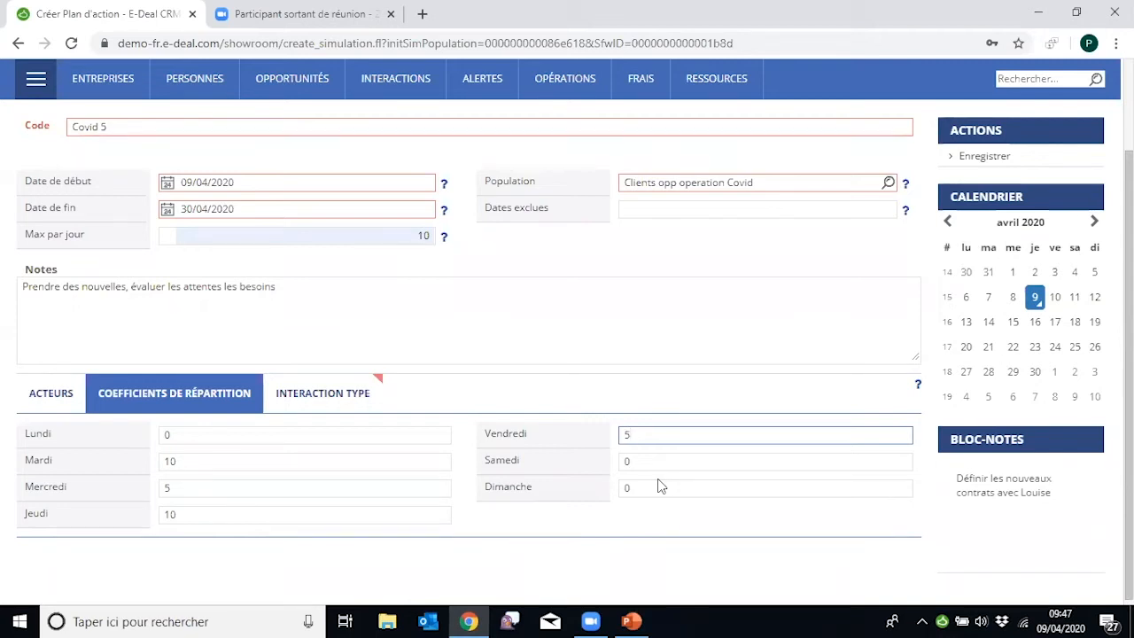
# Step: Define the plan's interaction type with activity "Appel sortant" and subject "Reprise de contact contexte covid maj opp"
pyautogui.click(347, 403)
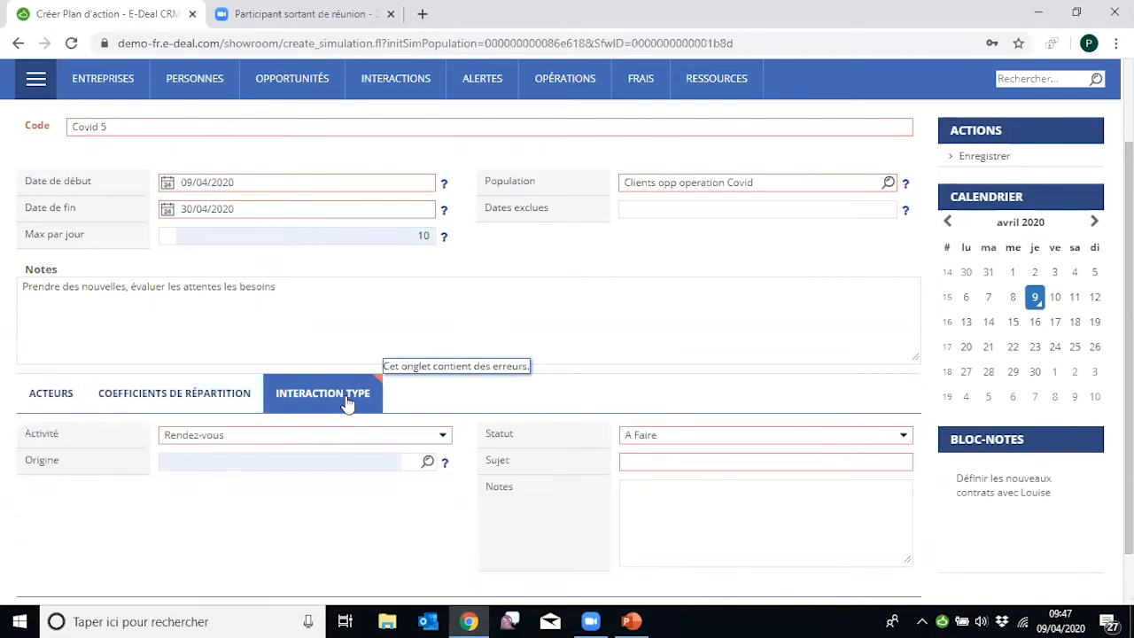
pyautogui.click(442, 434)
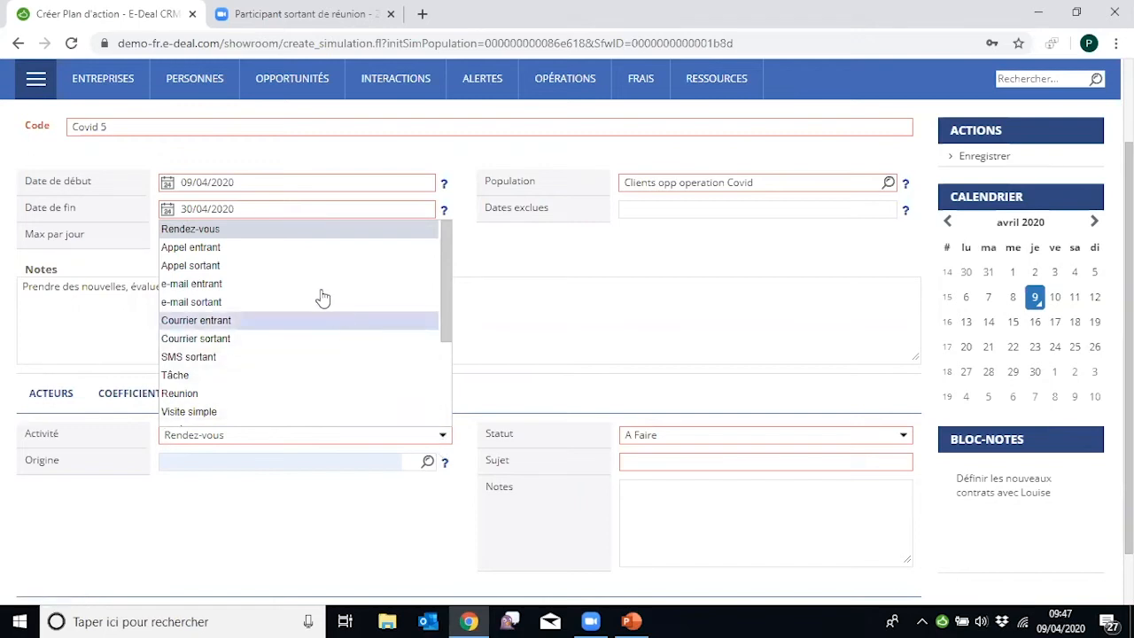
pyautogui.click(203, 267)
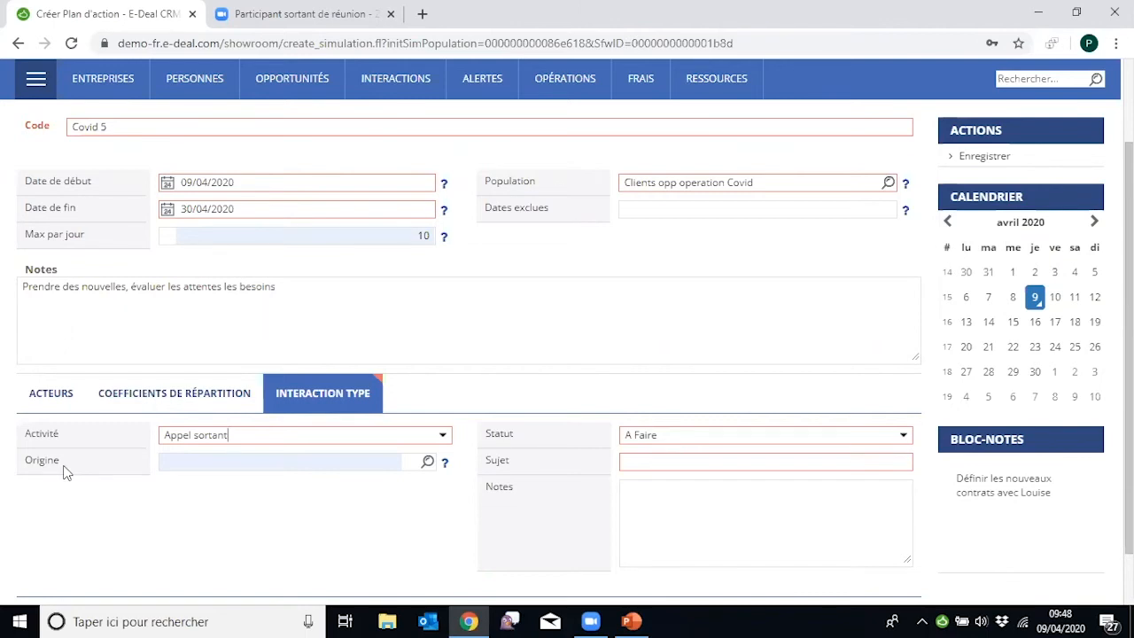
pyautogui.click(666, 464)
pyautogui.click(669, 462)
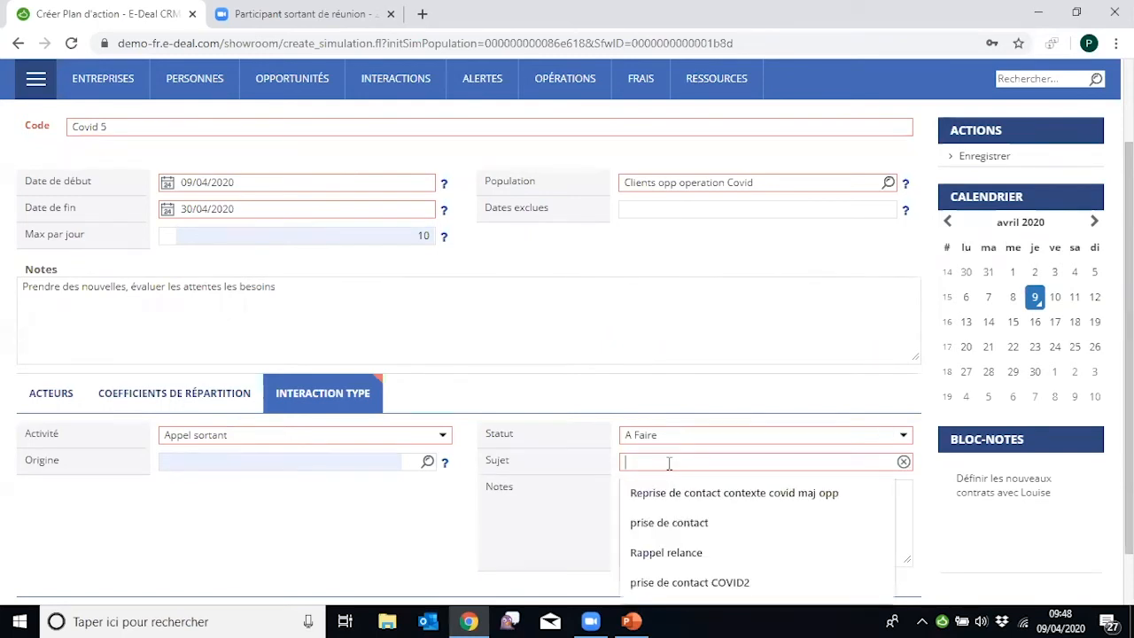
pyautogui.click(669, 481)
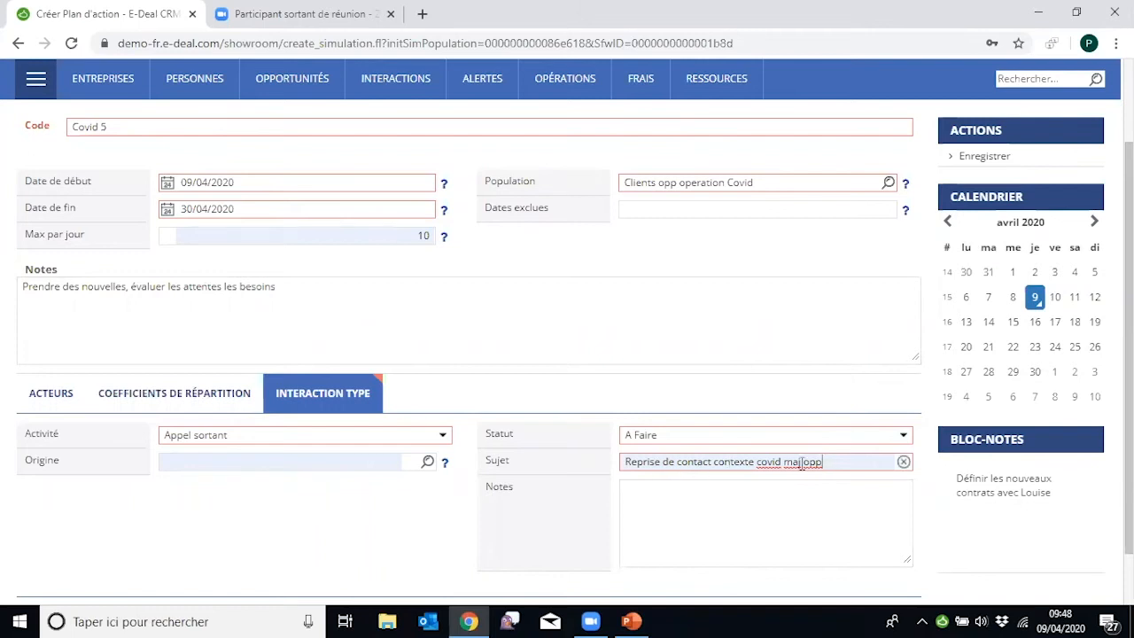
# Step: Enter the interaction notes "Comment allez vous ?" and "Comment peut on vous aider ?" on separate lines
pyautogui.click(817, 487)
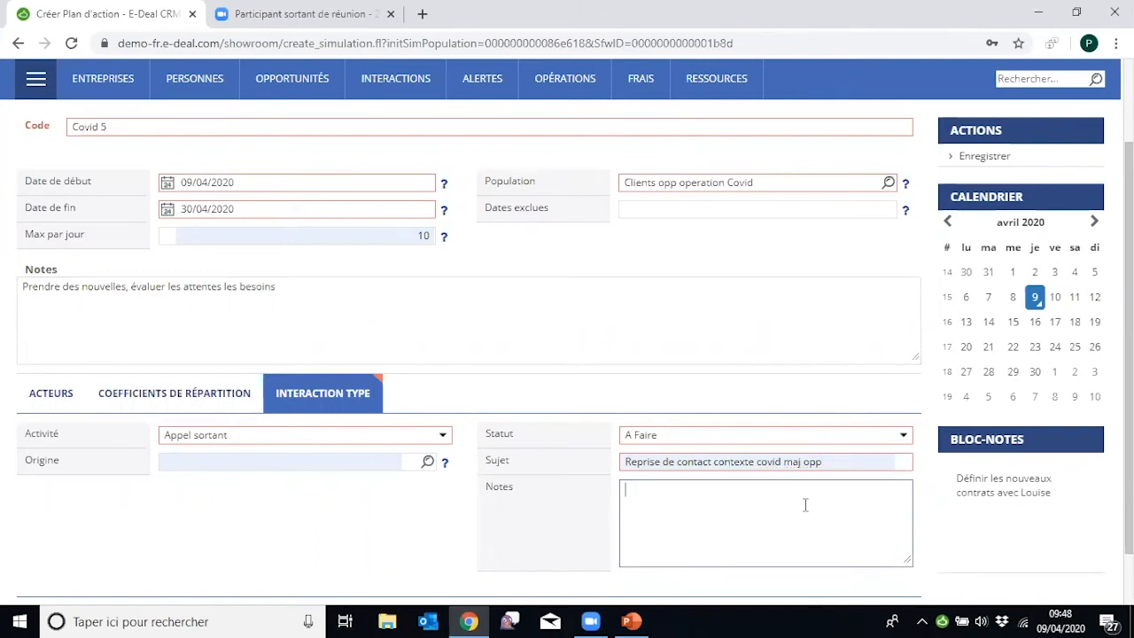
pyautogui.write('Commen t allez vous Oom')
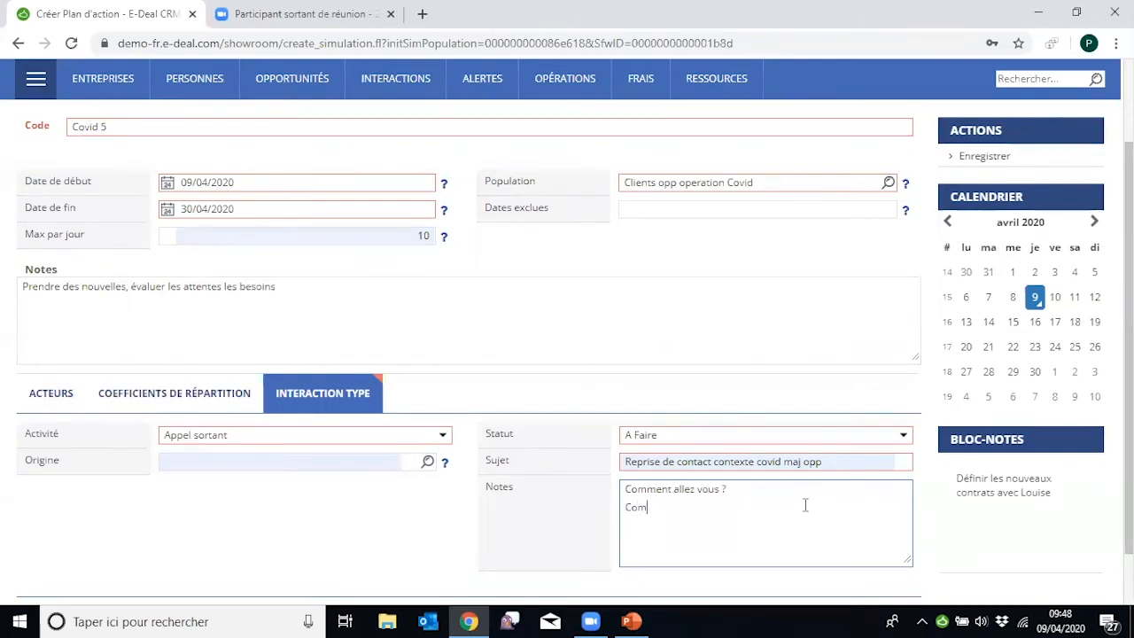
pyautogui.write('ment peut o')
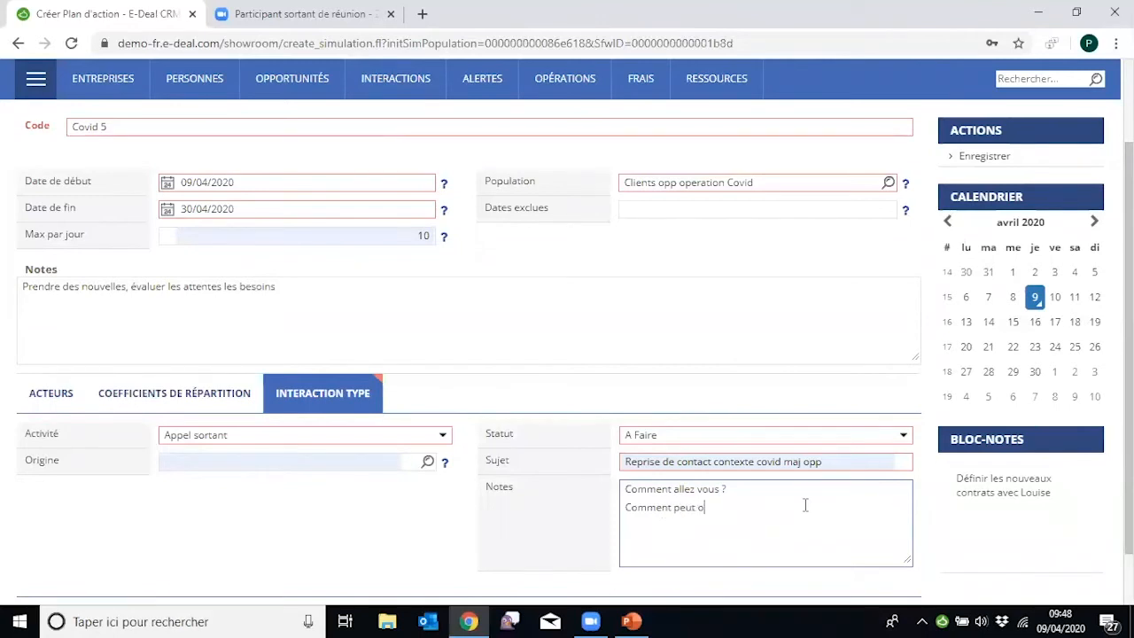
pyautogui.write('n vous aider ?')
pyautogui.press('Return')
# Step: Add a third line to the interaction notes: "Nous vous proposons un décalage"
pyautogui.write('Nous vous proposo')
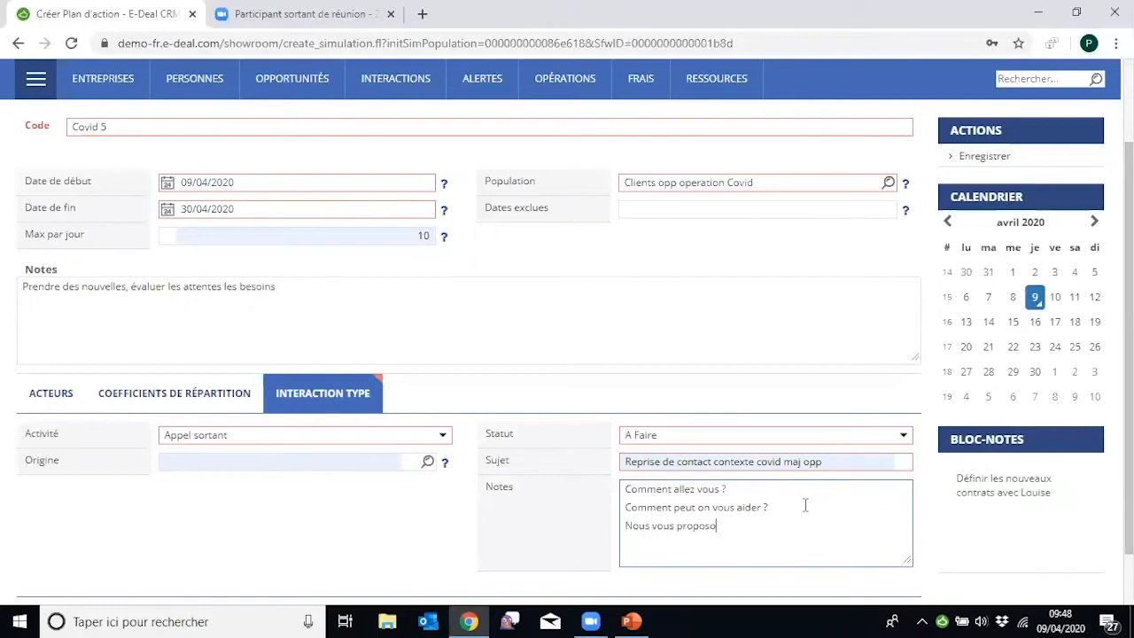
pyautogui.write('ns un décalage eyt')
pyautogui.press('BackSpace')
pyautogui.write('t un e ré')
pyautogui.press('BackSpace')
pyautogui.press('BackSpace')
pyautogui.write('r')
pyautogui.write('rd')
pyautogui.write('d')
pyautogui.press('BackSpace')
pyautogui.press('BackSpace')
pyautogui.press('BackSpace')
pyautogui.press('BackSpace')
pyautogui.press('BackSpace')
pyautogui.press('BackSpace')
pyautogui.press('BackSpace')
pyautogui.press('BackSpace')
pyautogui.press('BackSpace')
pyautogui.press('BackSpace')
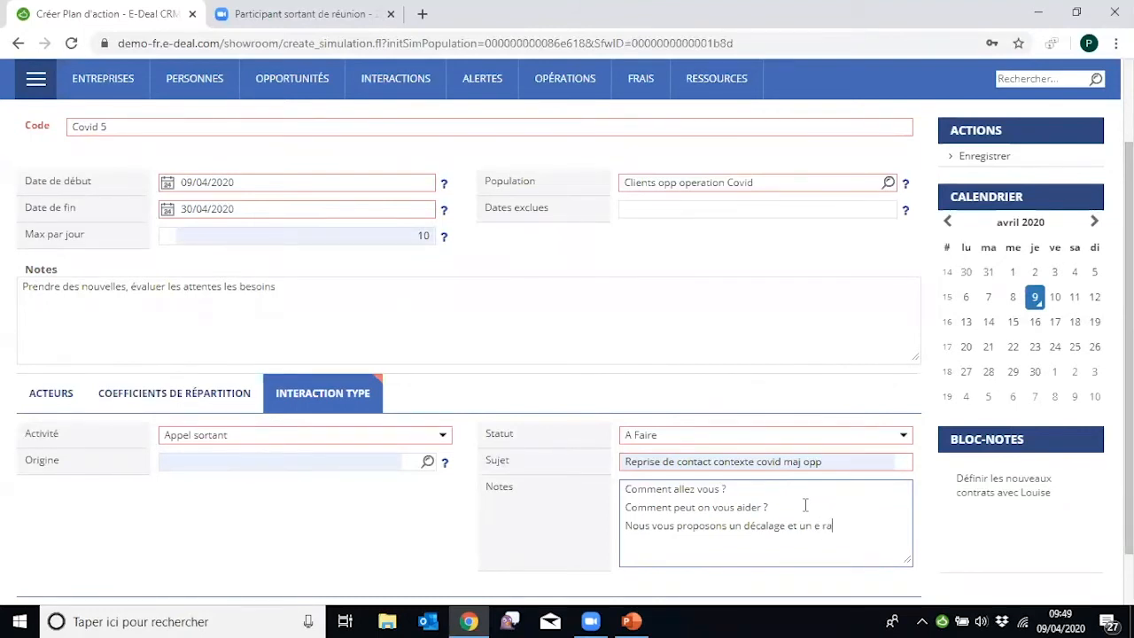
pyautogui.press('BackSpace')
pyautogui.press('BackSpace')
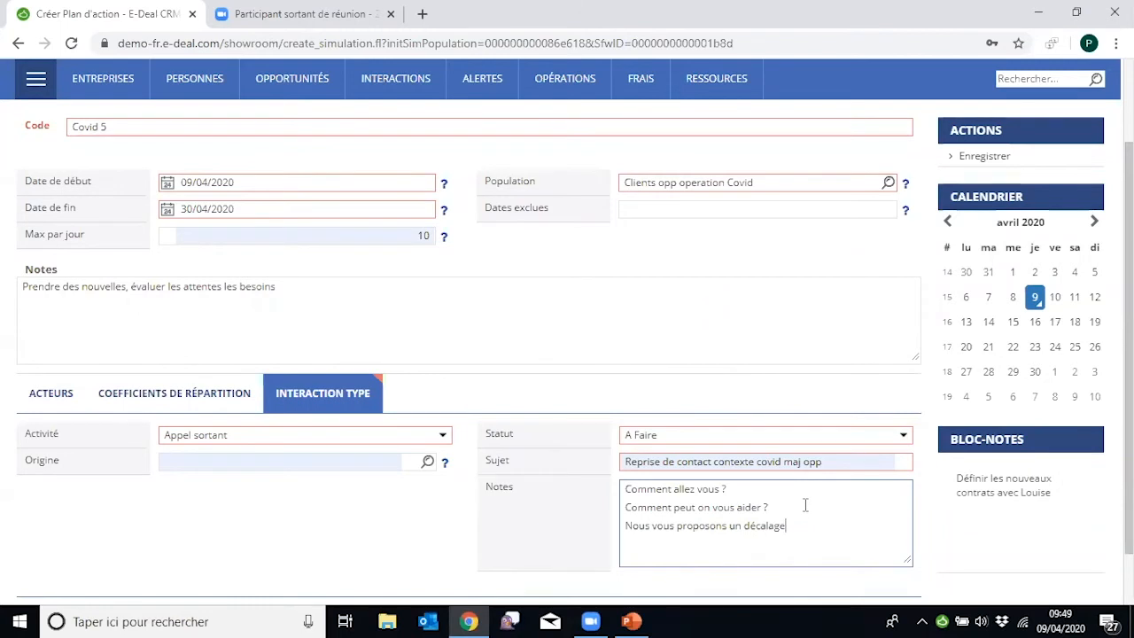
# Step: Save the new Covid 5 action plan
pyautogui.scroll(-1, 805, 505)
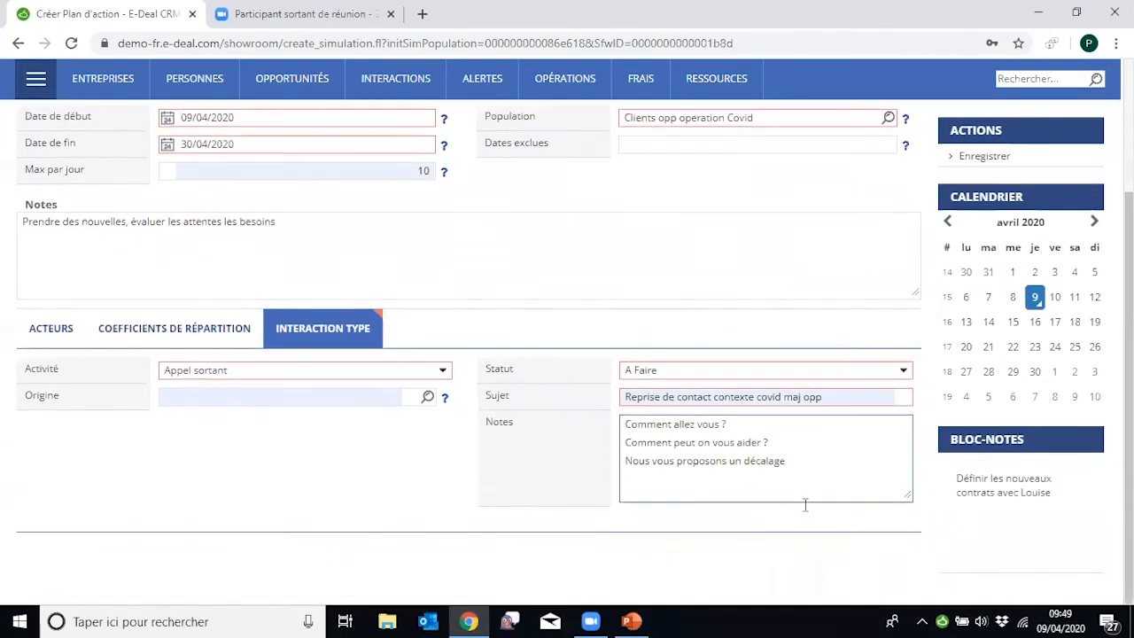
pyautogui.scroll(3, 803, 505)
pyautogui.scroll(-1, 803, 505)
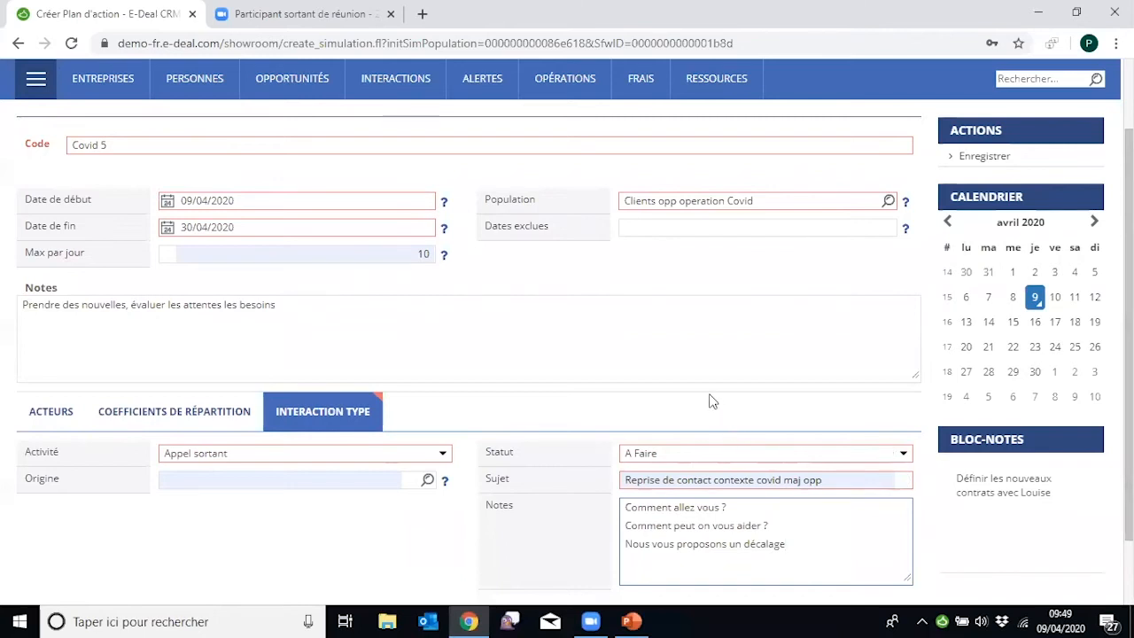
pyautogui.scroll(1, 711, 397)
pyautogui.scroll(1, 776, 328)
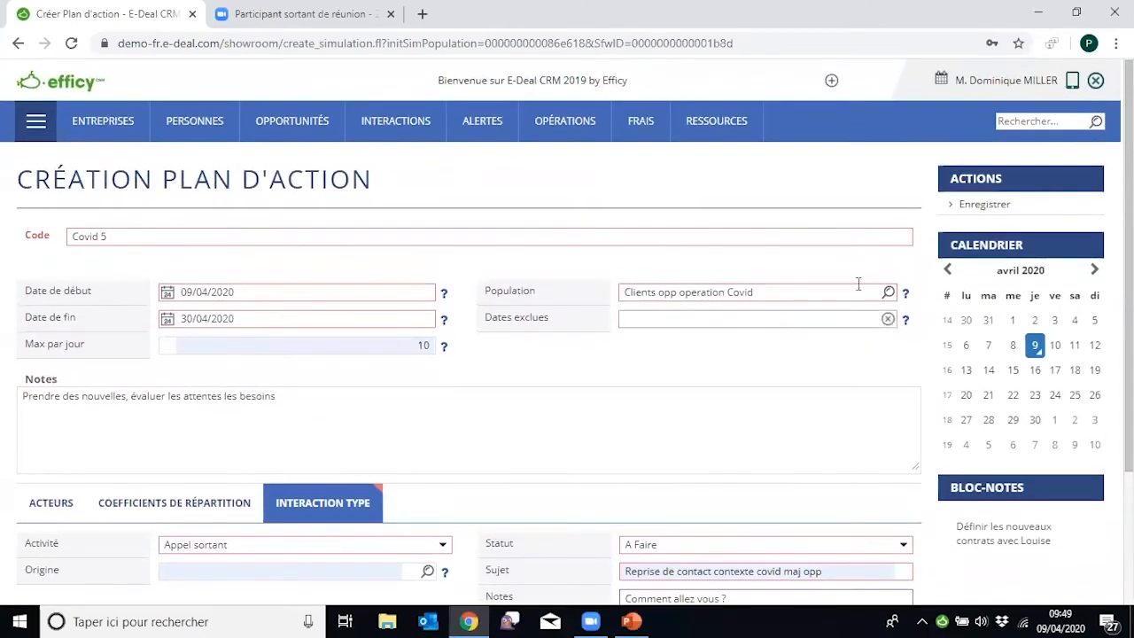
pyautogui.click(983, 205)
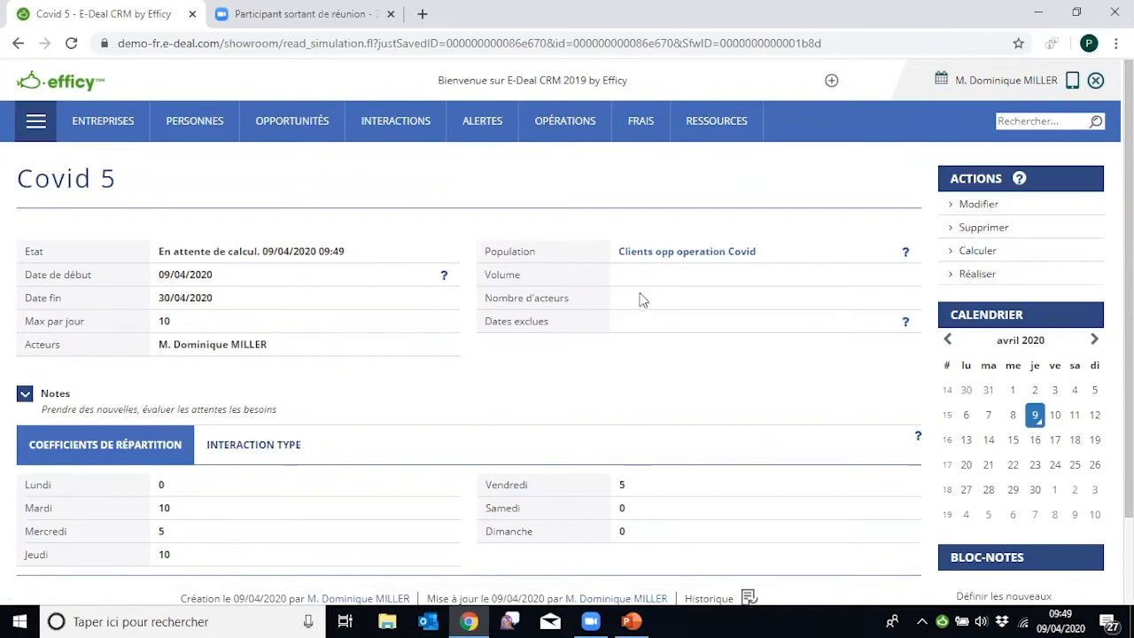
# Step: Carry out (Réaliser) the Covid 5 action plan without calculating it first and dismiss the completion message
pyautogui.click(974, 276)
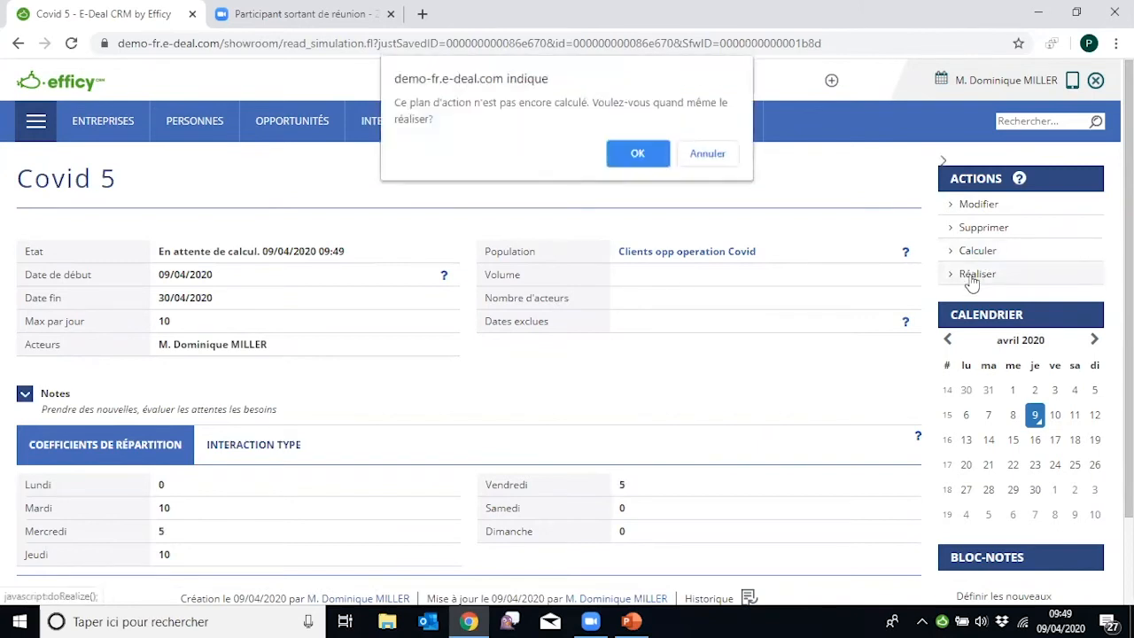
pyautogui.click(638, 164)
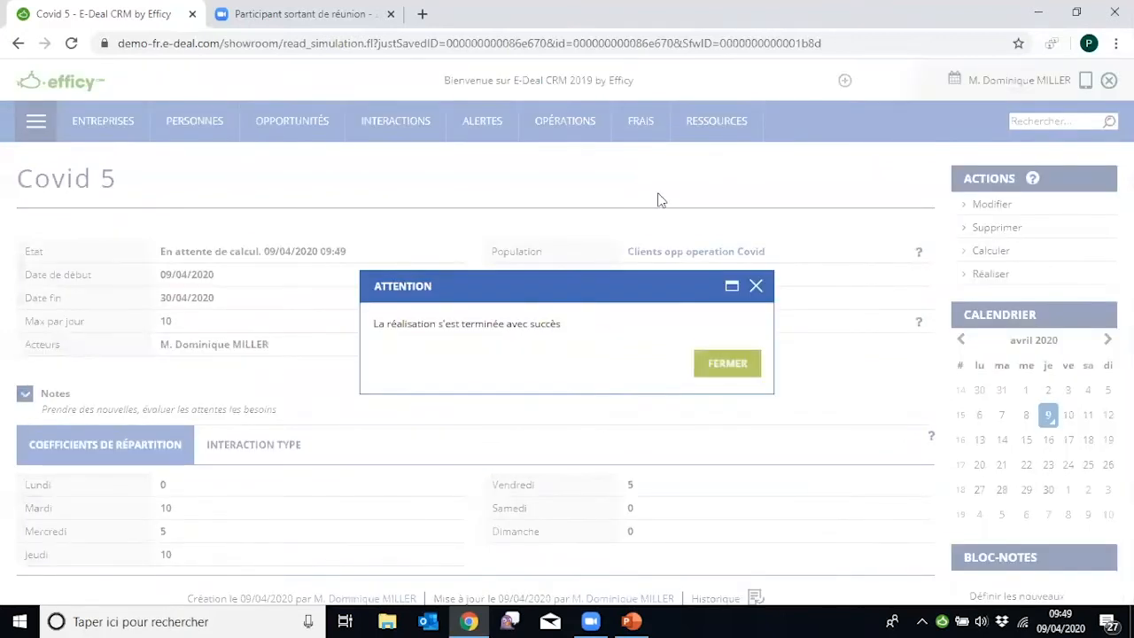
pyautogui.click(738, 367)
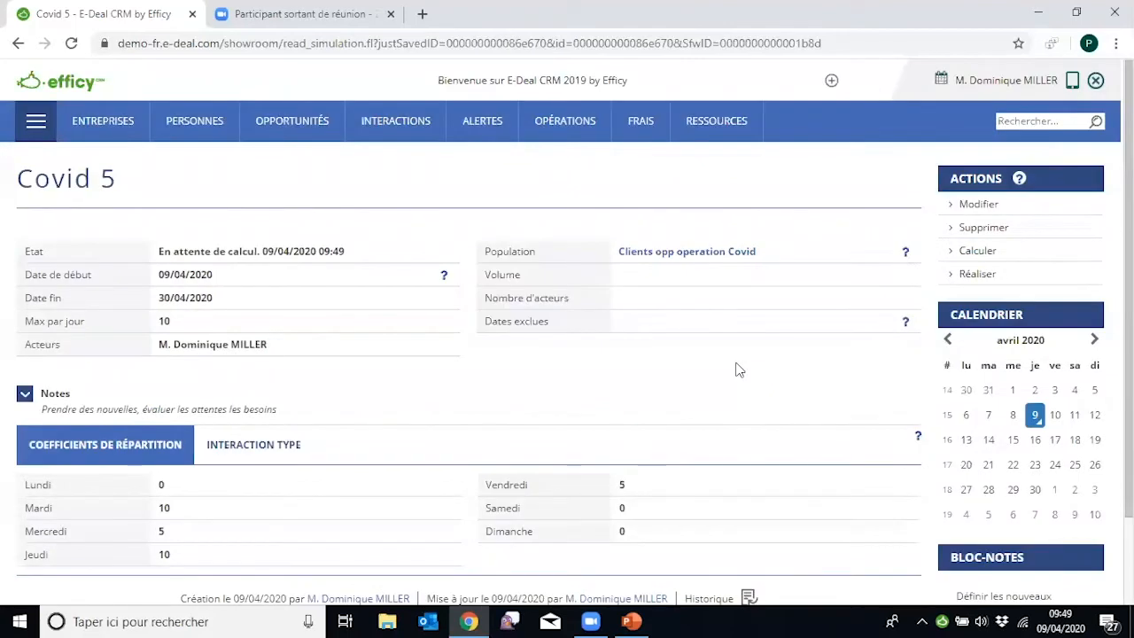
# Step: Open the plan's population "Clients opp operation Covid" and review the interactions of the first contact listed
pyautogui.scroll(-1, 739, 370)
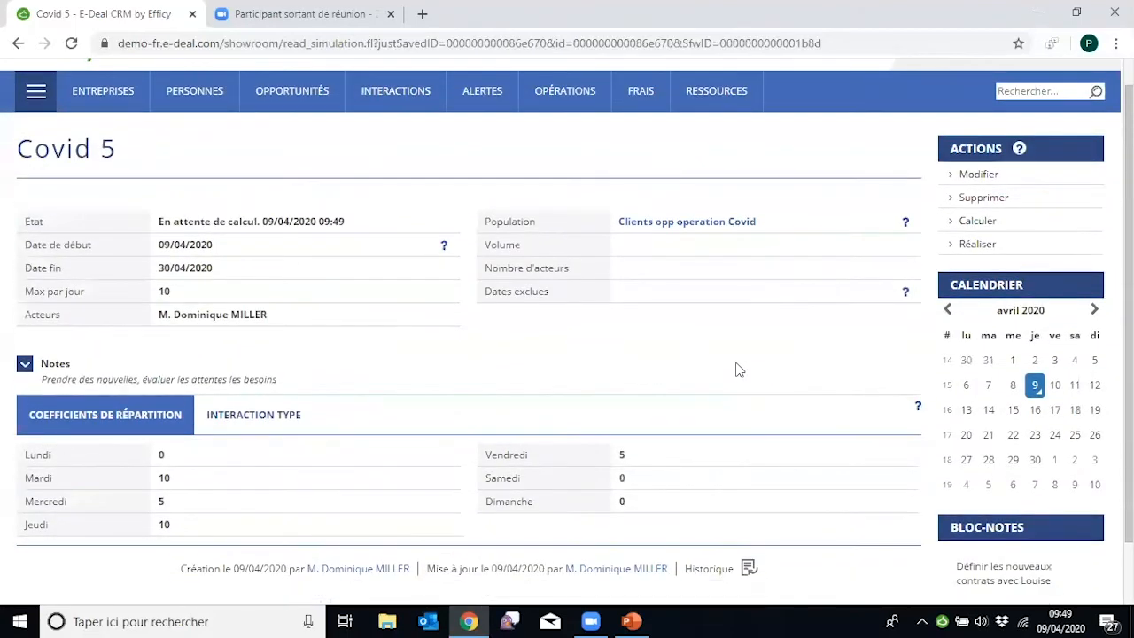
pyautogui.scroll(1, 739, 369)
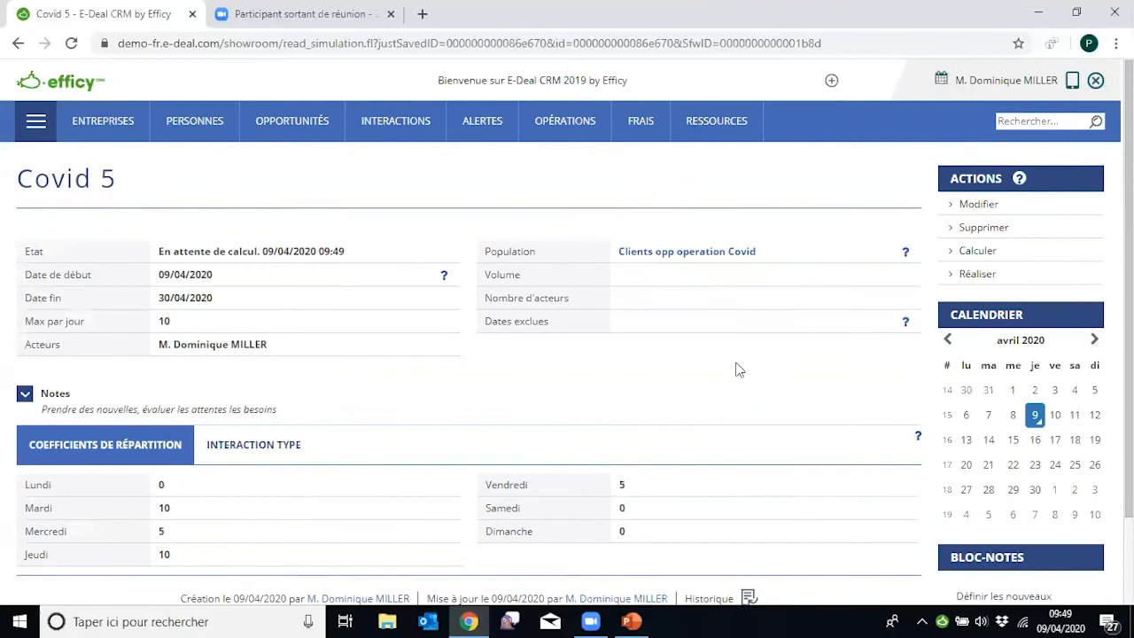
pyautogui.click(709, 253)
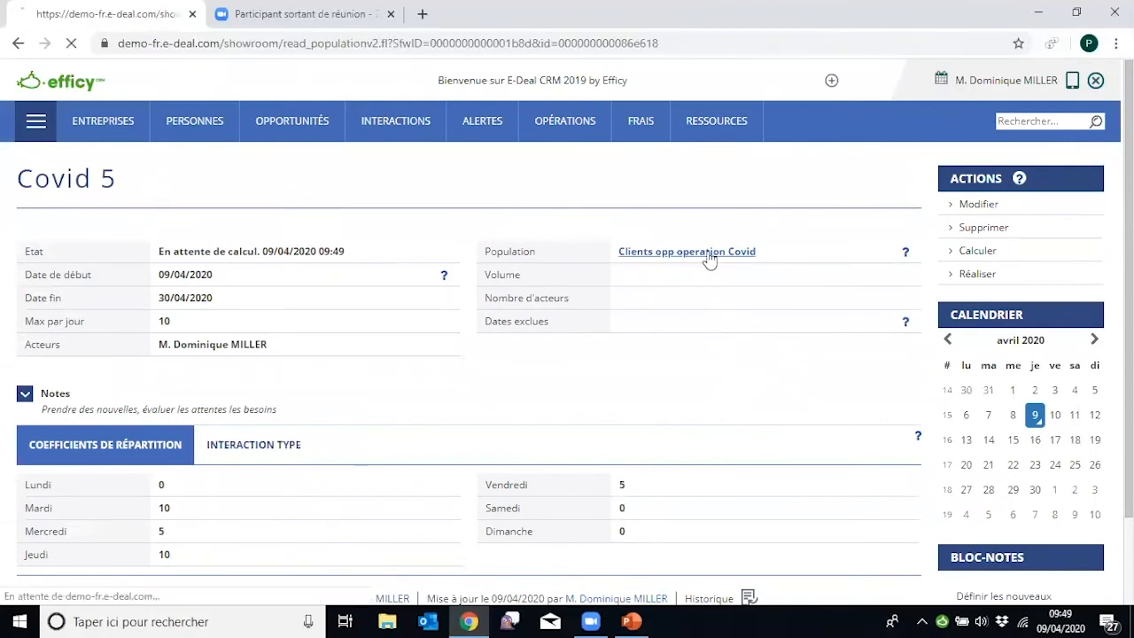
pyautogui.scroll(-3, 270, 354)
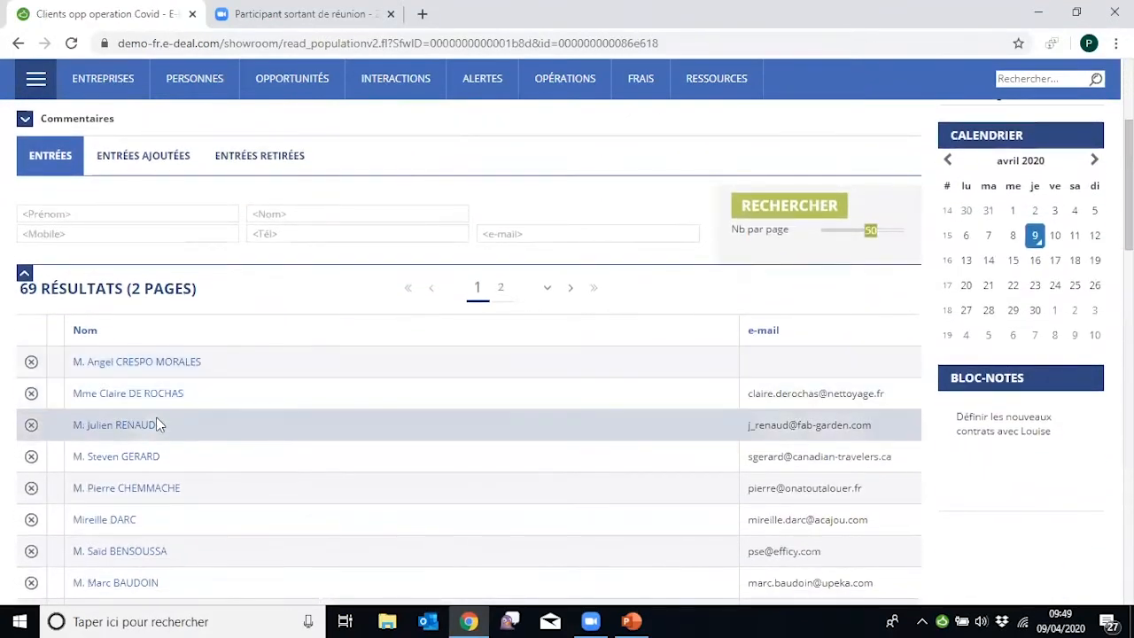
pyautogui.click(127, 370)
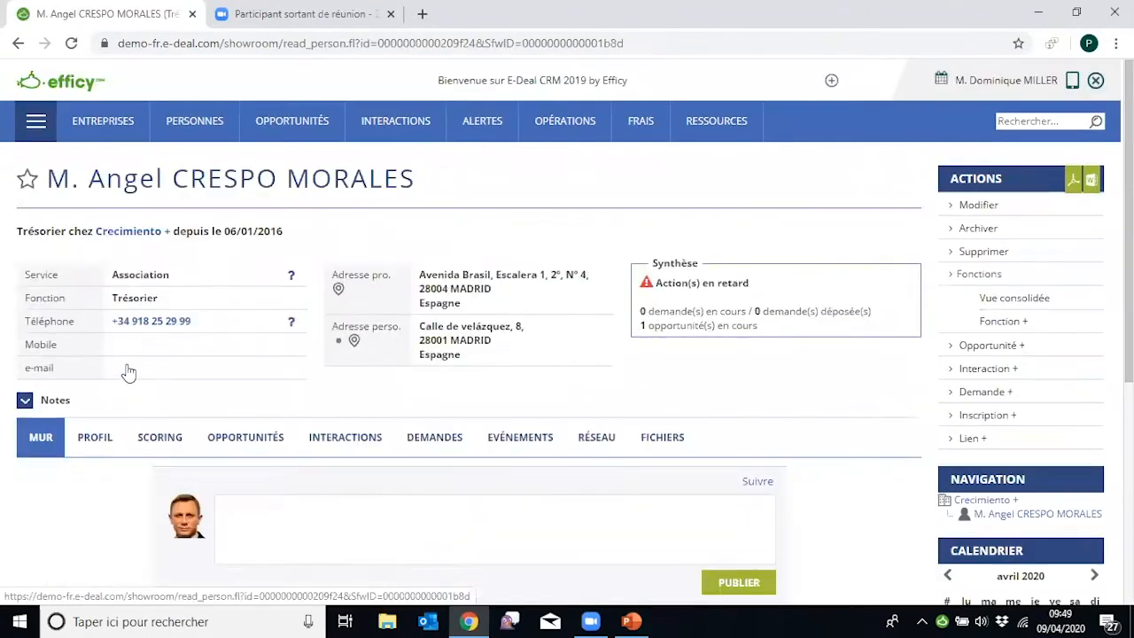
pyautogui.click(310, 457)
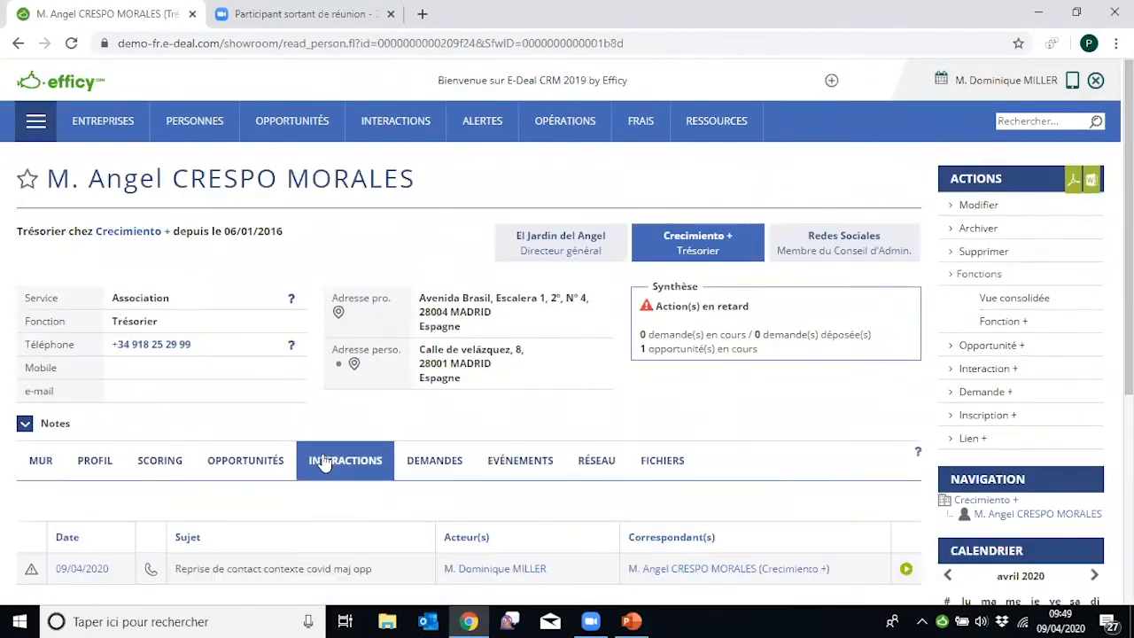
pyautogui.scroll(-1, 324, 460)
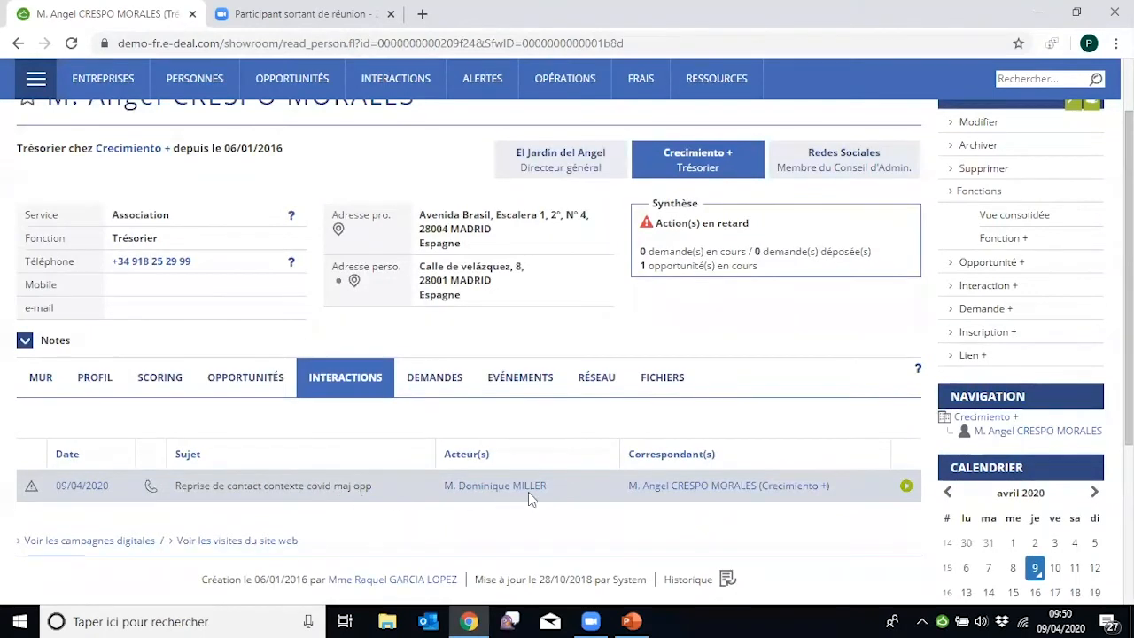
pyautogui.scroll(2, 558, 379)
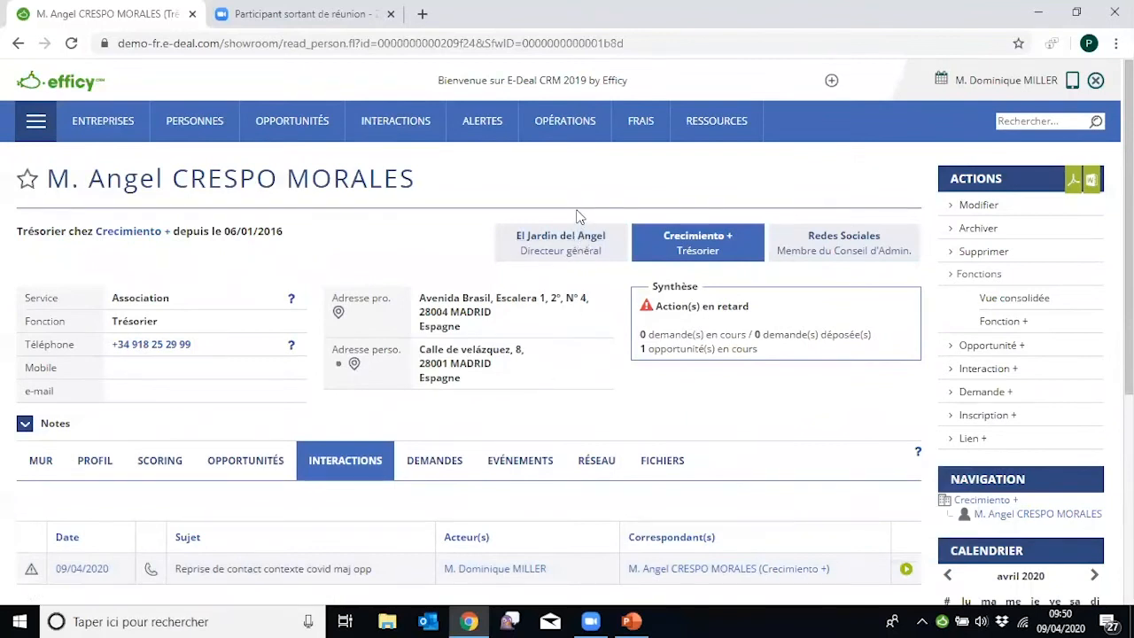
# Step: Return to the CRM home page and display the "Plan d'action Covid" dashboard
pyautogui.moveTo(164, 121)
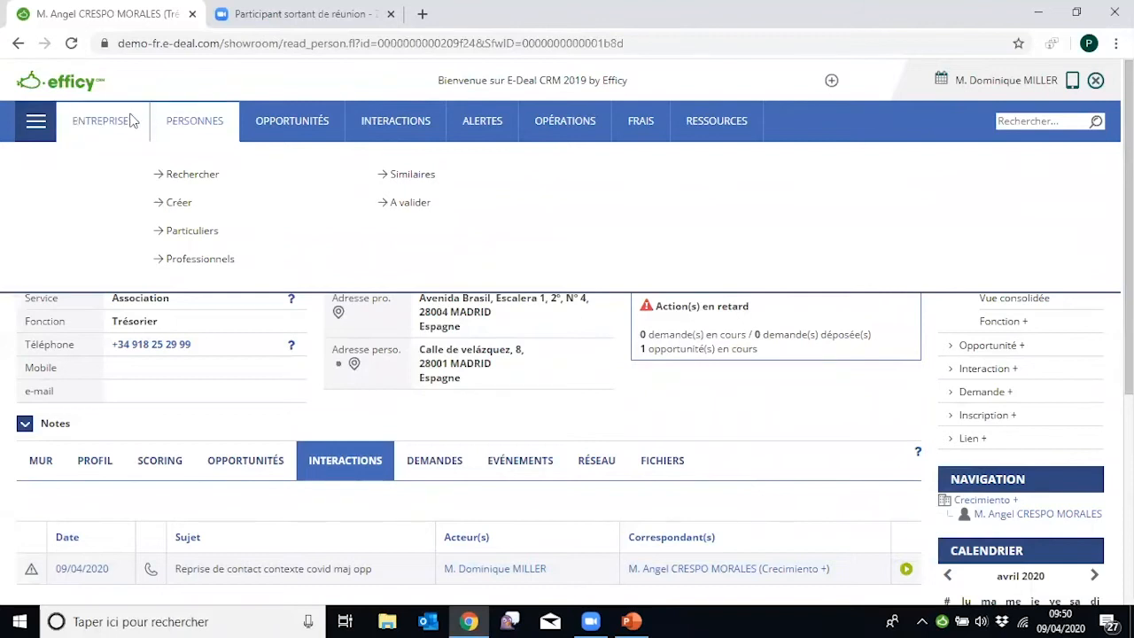
pyautogui.click(60, 86)
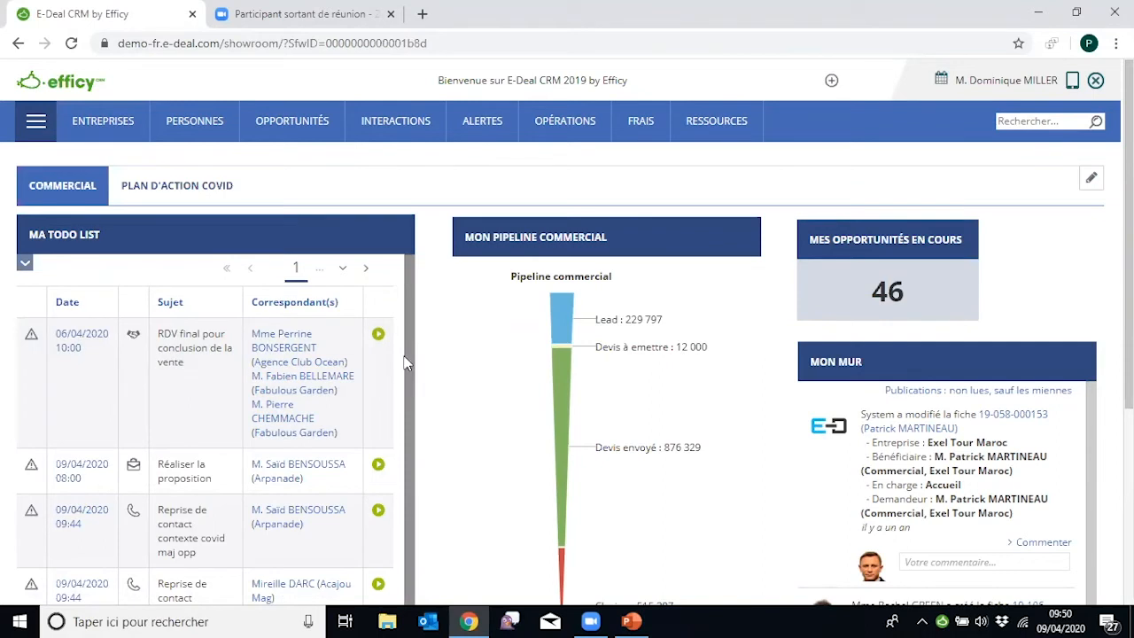
pyautogui.click(193, 201)
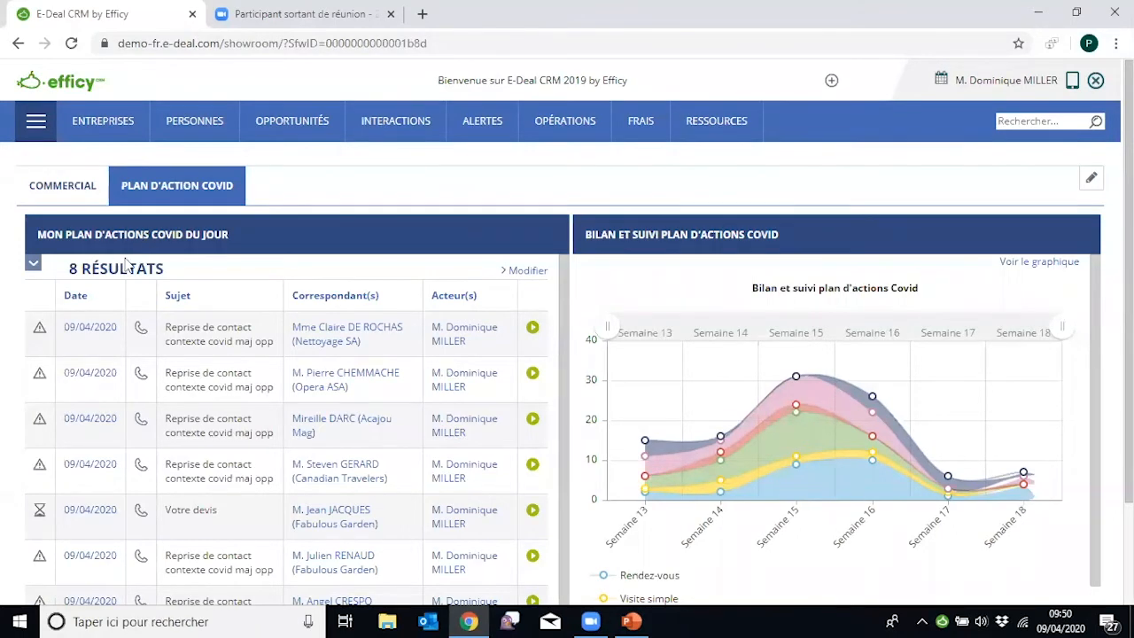
# Step: Carry out the Nettoyage SA call from the day's Covid action list, record its result as Injoignable, and save it
pyautogui.scroll(-1, 180, 265)
pyautogui.scroll(1, 179, 266)
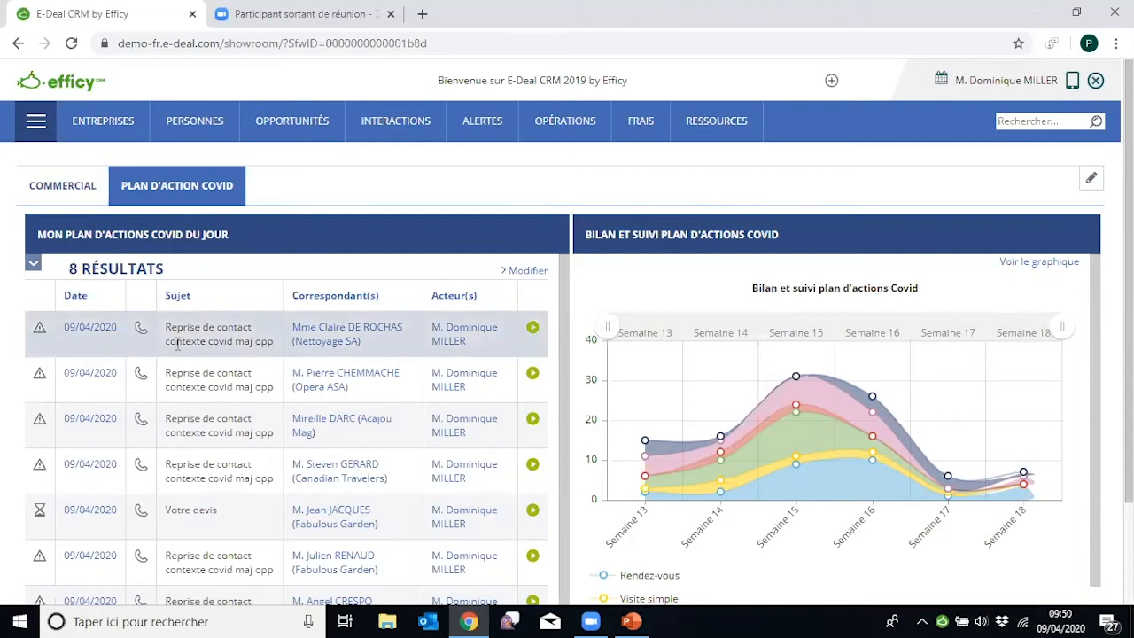
pyautogui.scroll(-1, 177, 344)
pyautogui.scroll(1, 320, 346)
pyautogui.moveTo(301, 327)
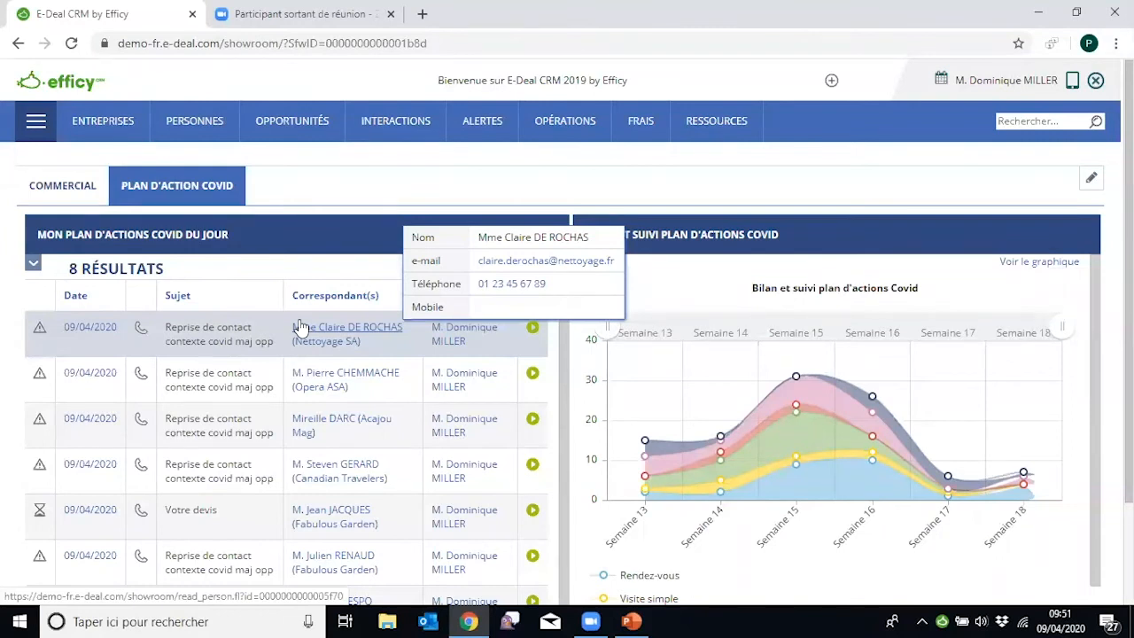
pyautogui.click(532, 328)
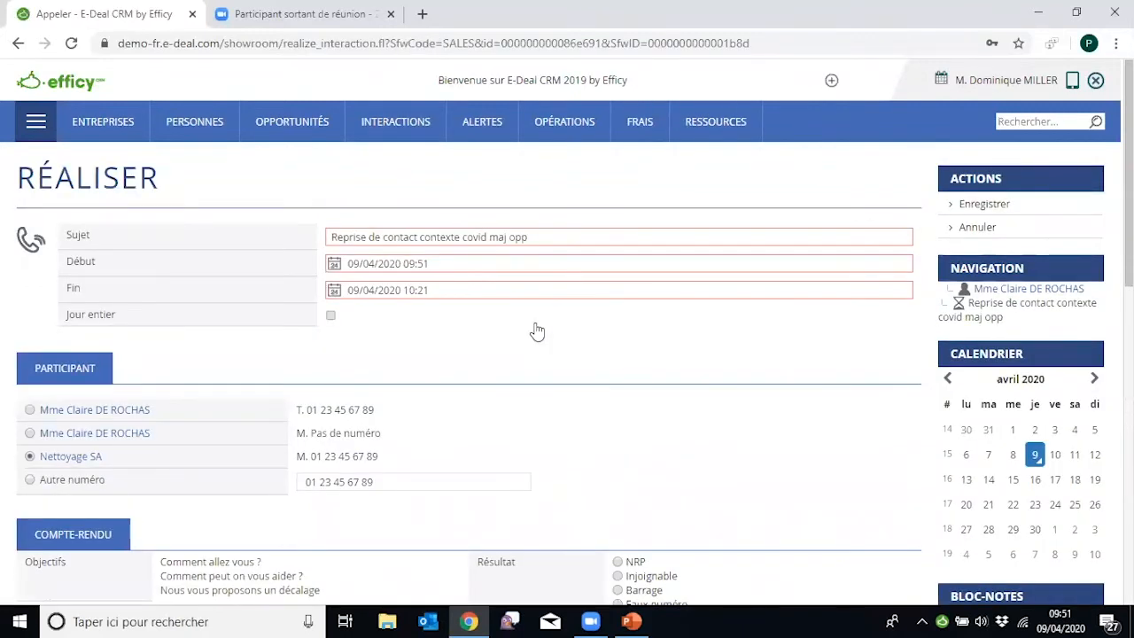
pyautogui.scroll(-2, 536, 331)
pyautogui.scroll(1, 536, 331)
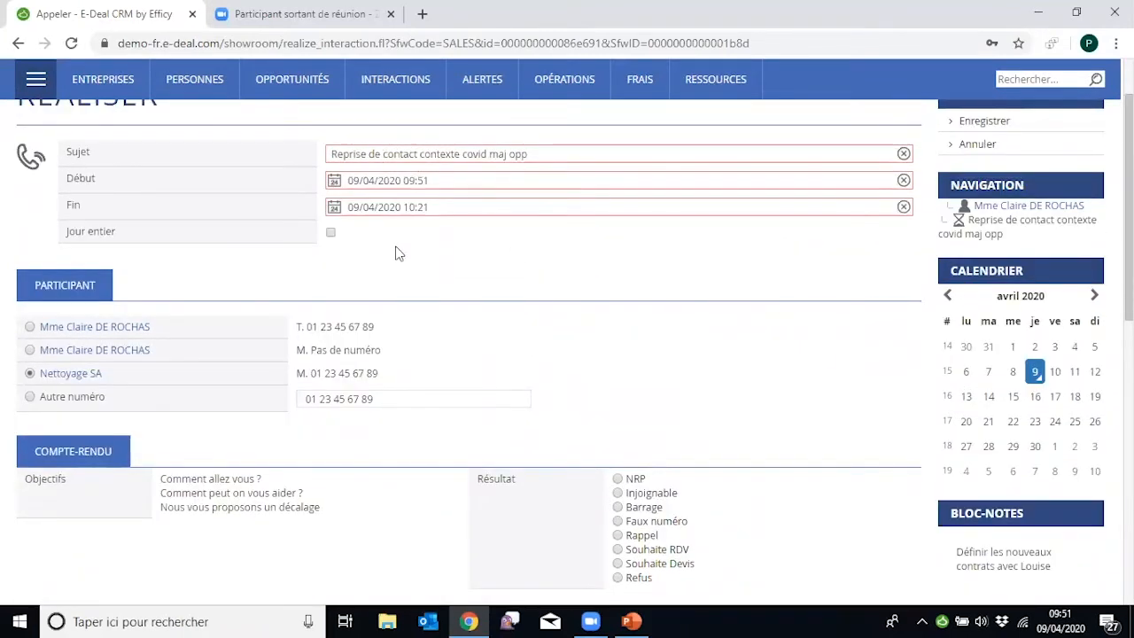
pyautogui.scroll(-1, 379, 254)
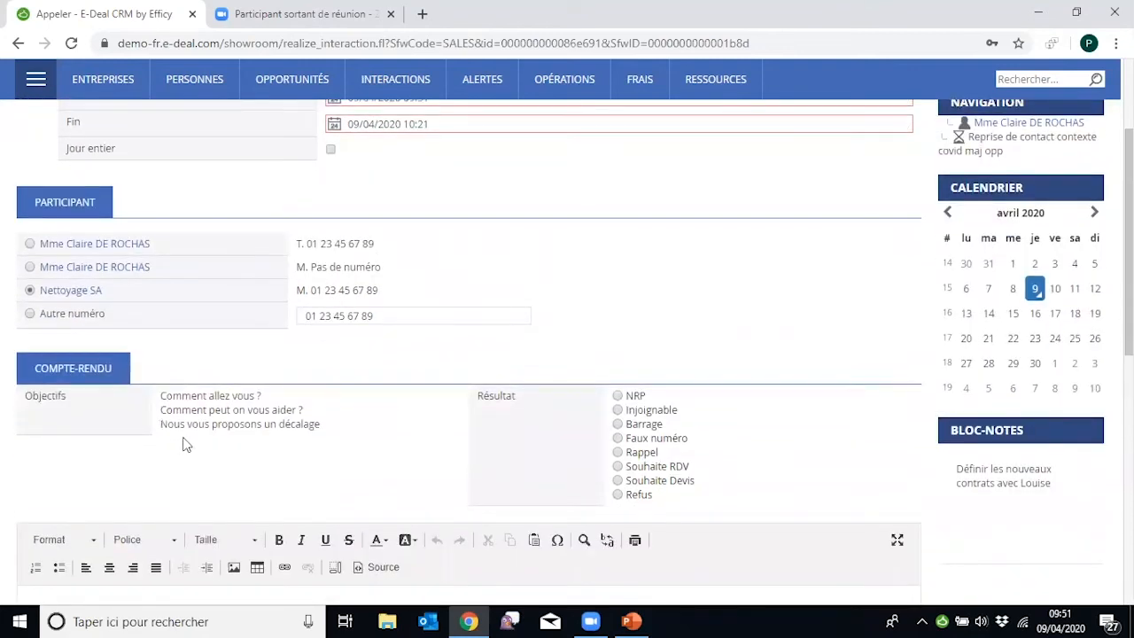
pyautogui.click(618, 410)
pyautogui.scroll(2, 886, 301)
pyautogui.click(985, 205)
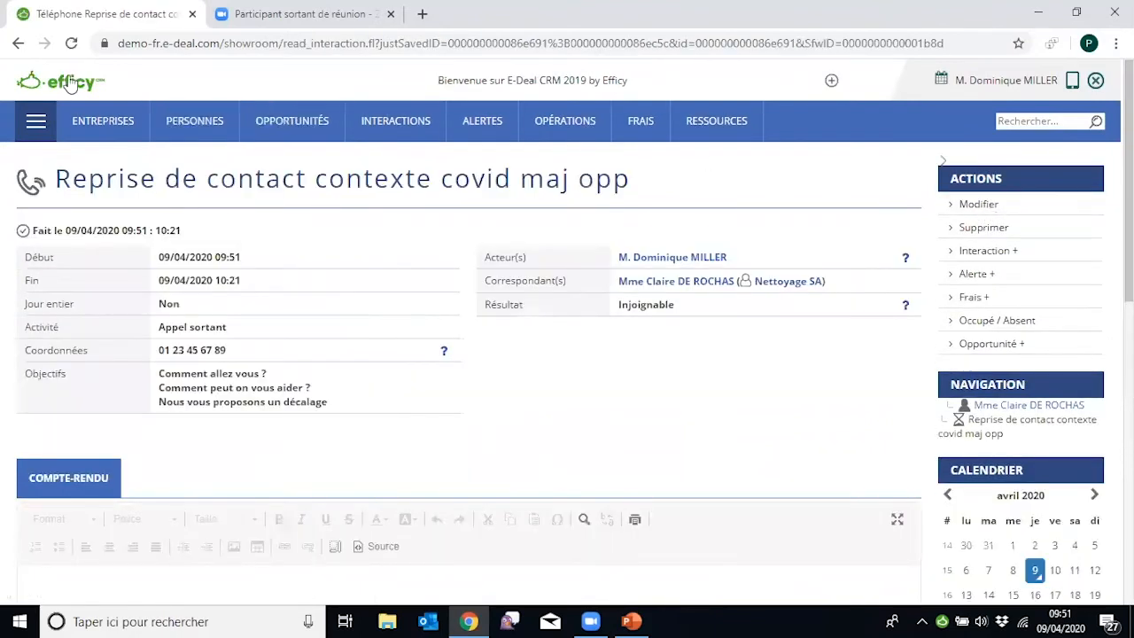
# Step: Return to the Covid action plan dashboard, carry out the "Votre devis" call for Fabulous Garden, and save it without a result
pyautogui.click(64, 83)
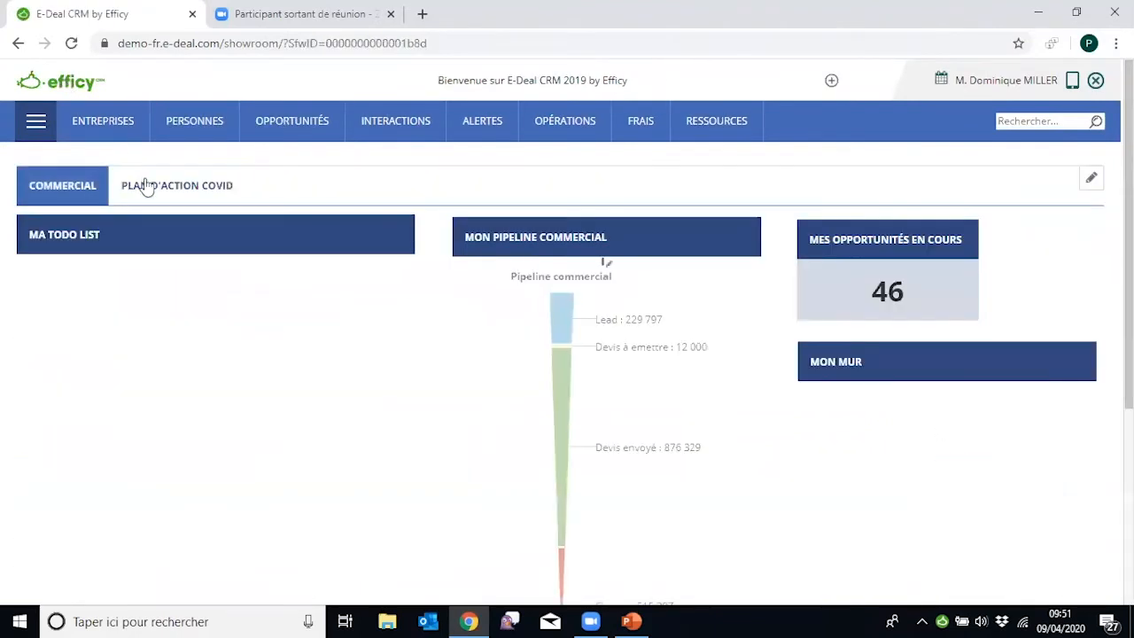
pyautogui.click(146, 186)
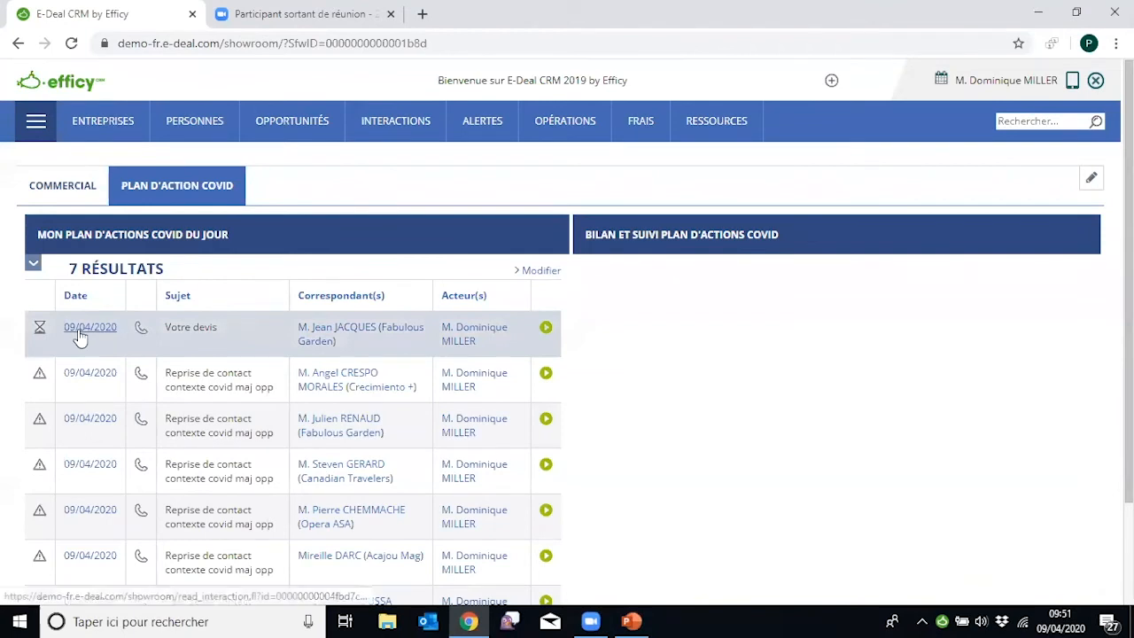
pyautogui.click(546, 328)
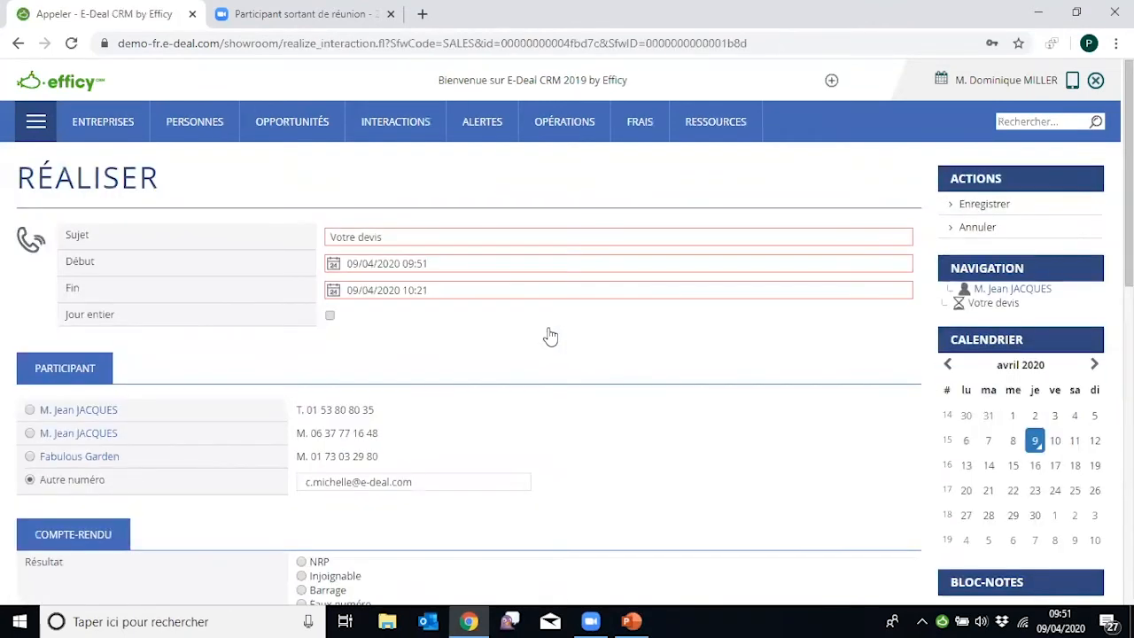
pyautogui.scroll(-5, 549, 335)
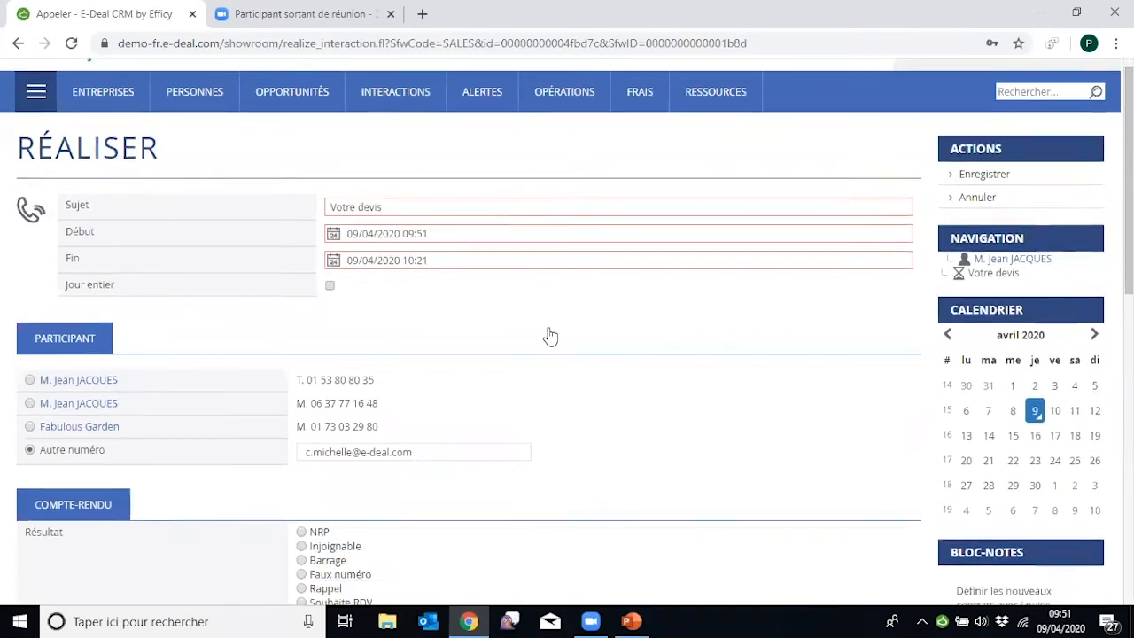
pyautogui.scroll(5, 546, 335)
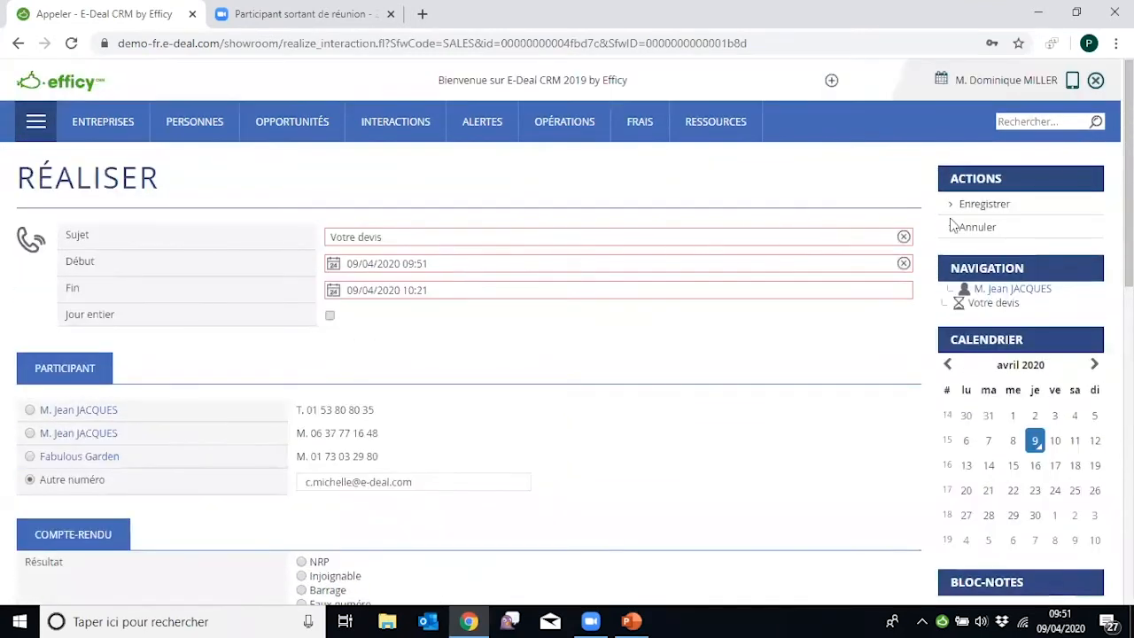
pyautogui.click(974, 207)
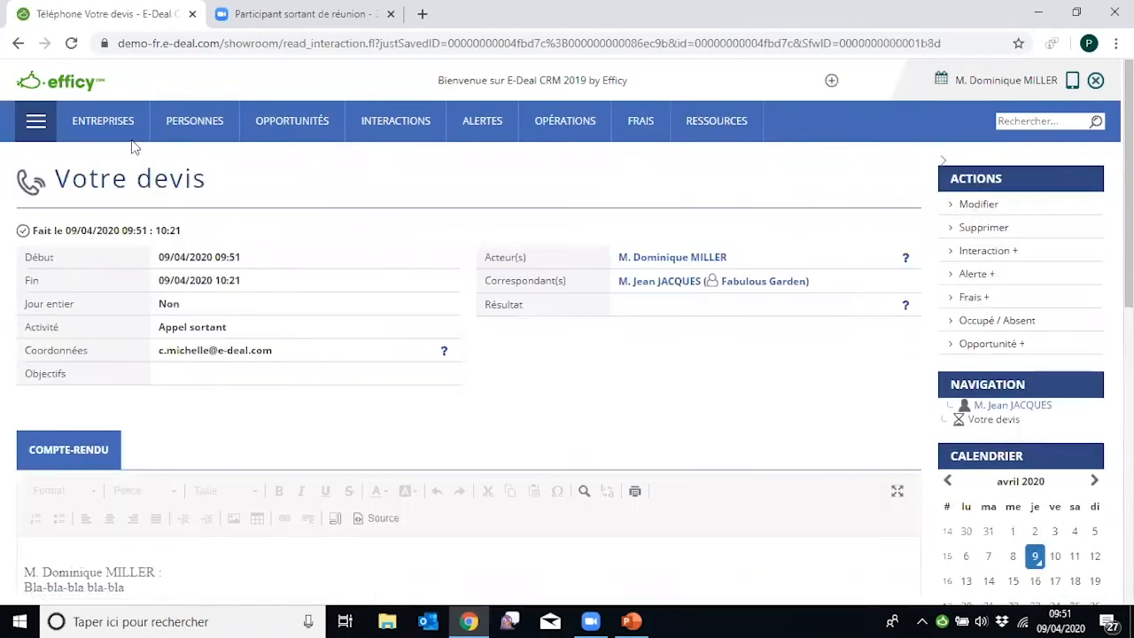
# Step: Go back to the Covid action plan dashboard and start carrying out the Crecimiento + call
pyautogui.click(46, 86)
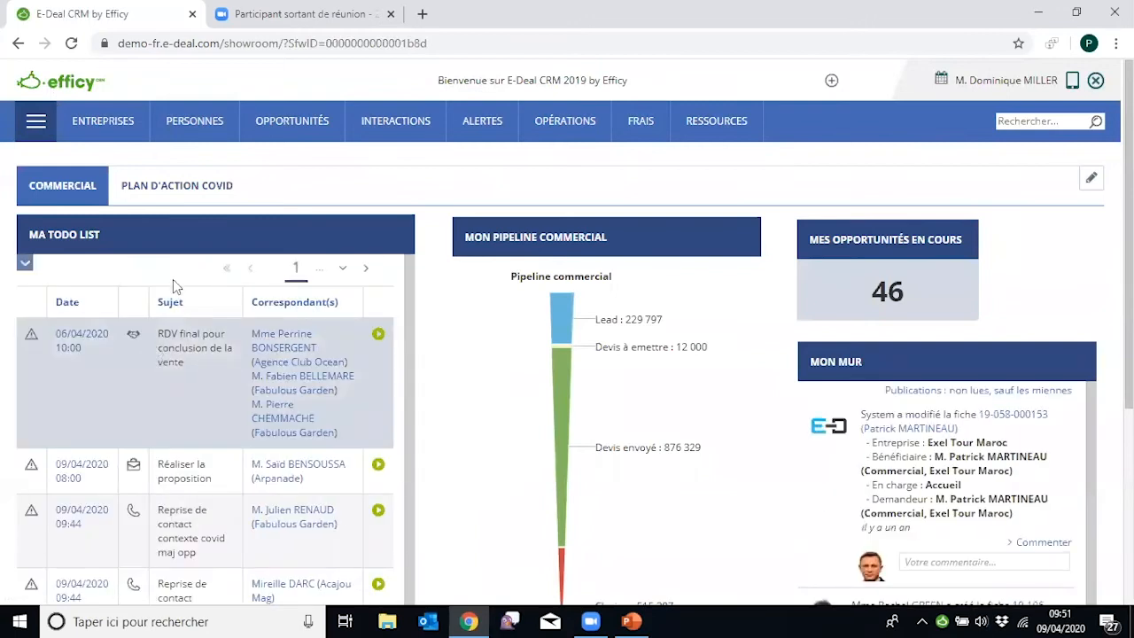
pyautogui.click(135, 183)
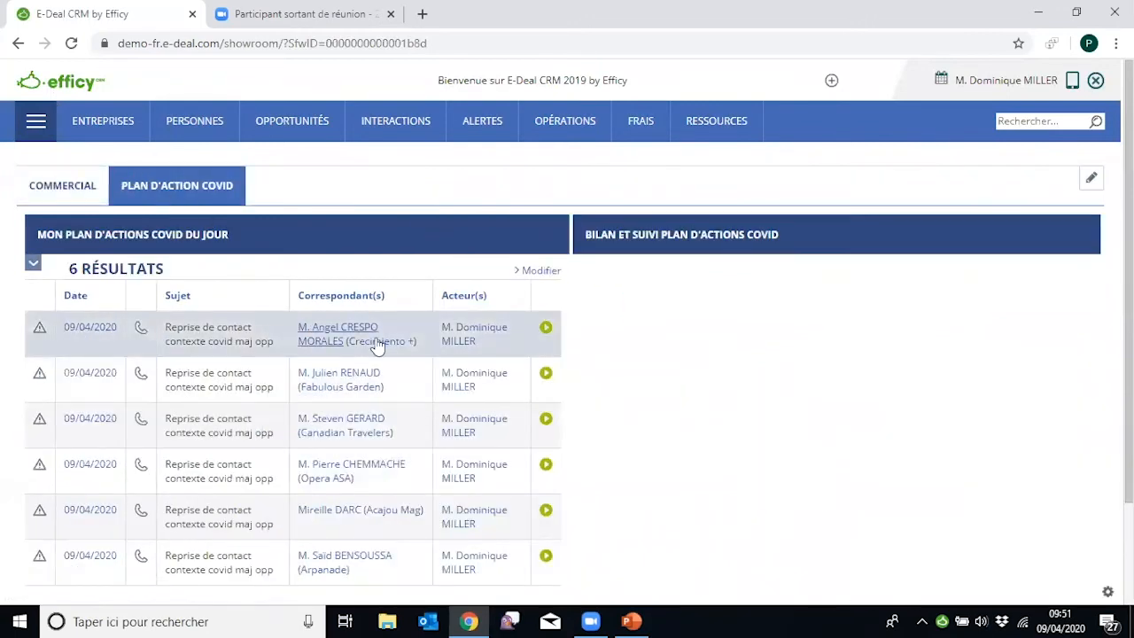
pyautogui.click(546, 330)
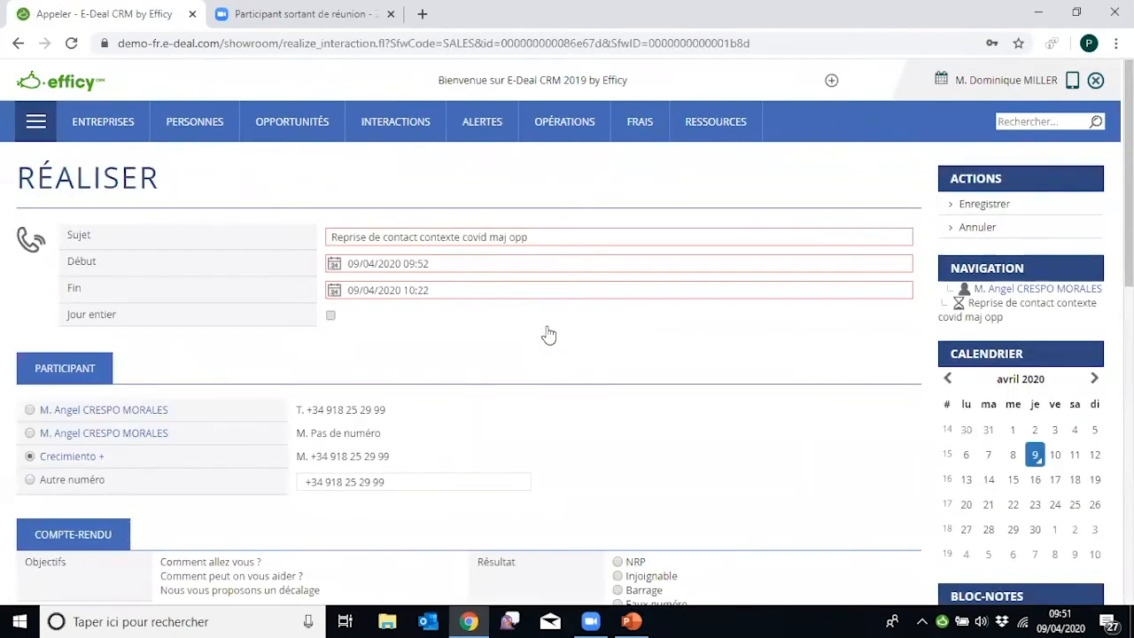
# Step: Copy the three call objectives into the report, answering "ok" to the first question and "coach" to the second
pyautogui.scroll(-4, 540, 331)
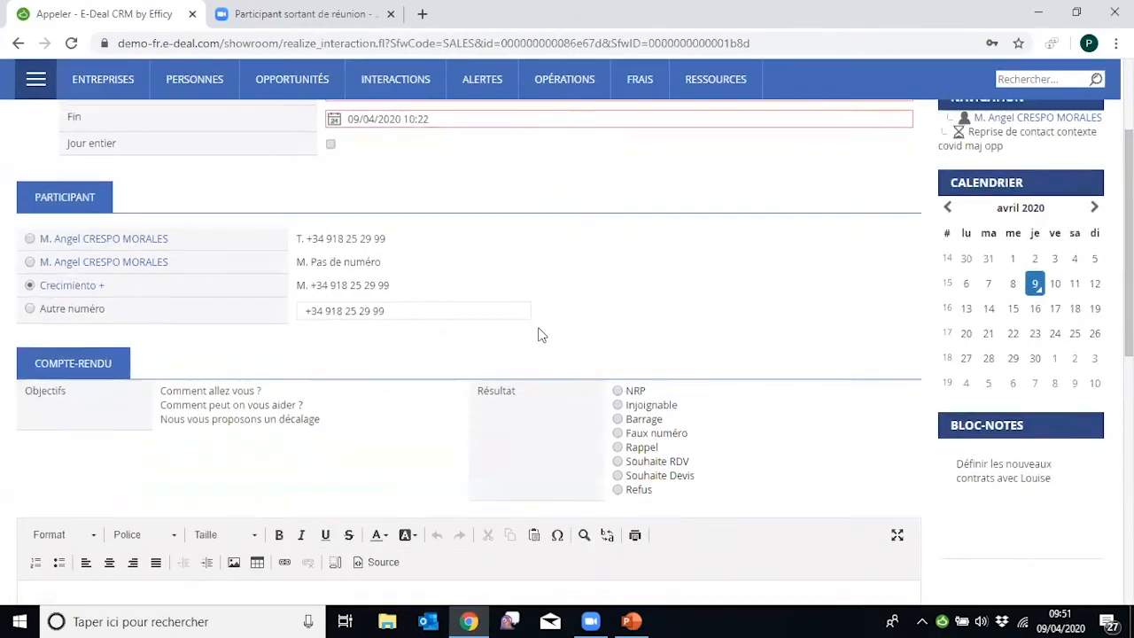
pyautogui.moveTo(335, 267); pyautogui.dragTo(157, 236)
pyautogui.hotkey('ctrl', 'c')
pyautogui.click(172, 451)
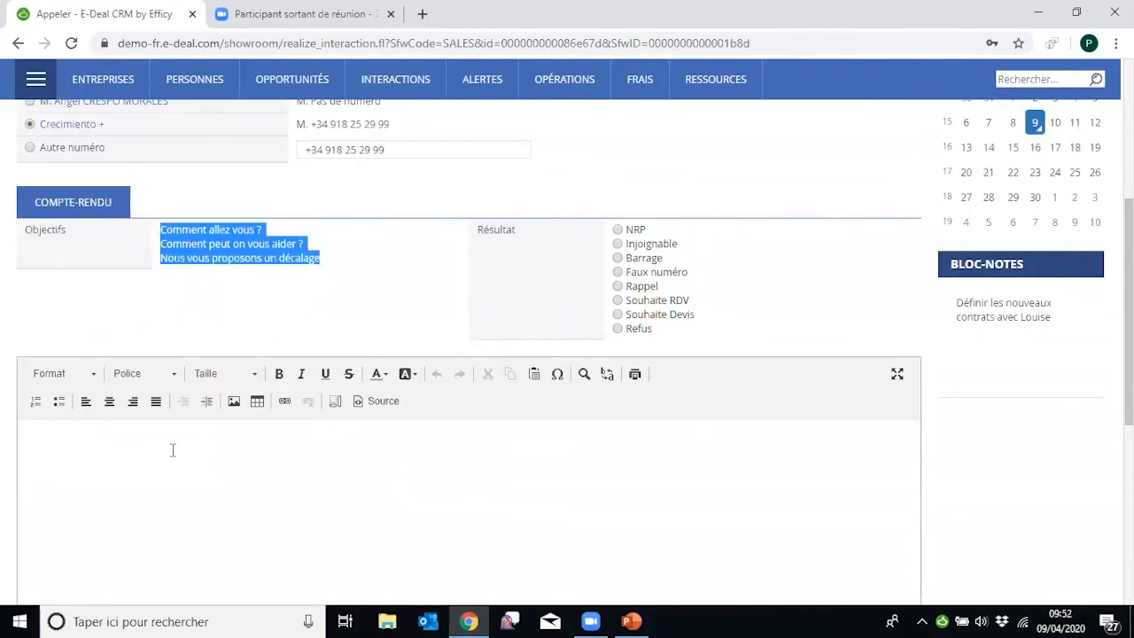
pyautogui.hotkey('ctrl', 'v')
pyautogui.click(196, 439)
pyautogui.write('ok')
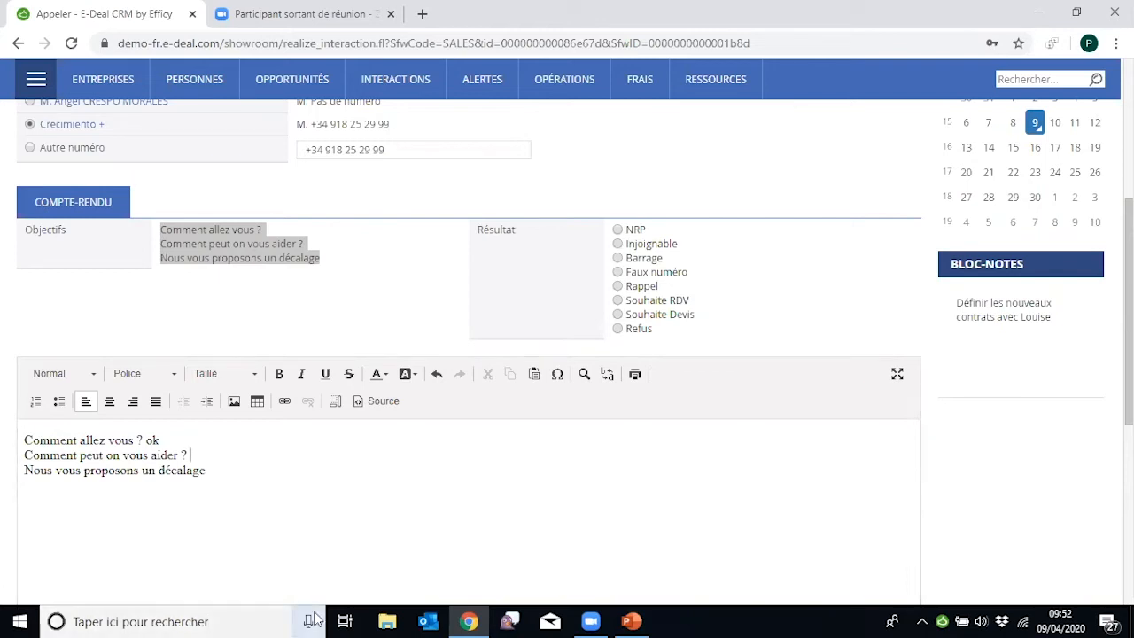
pyautogui.write('coach')
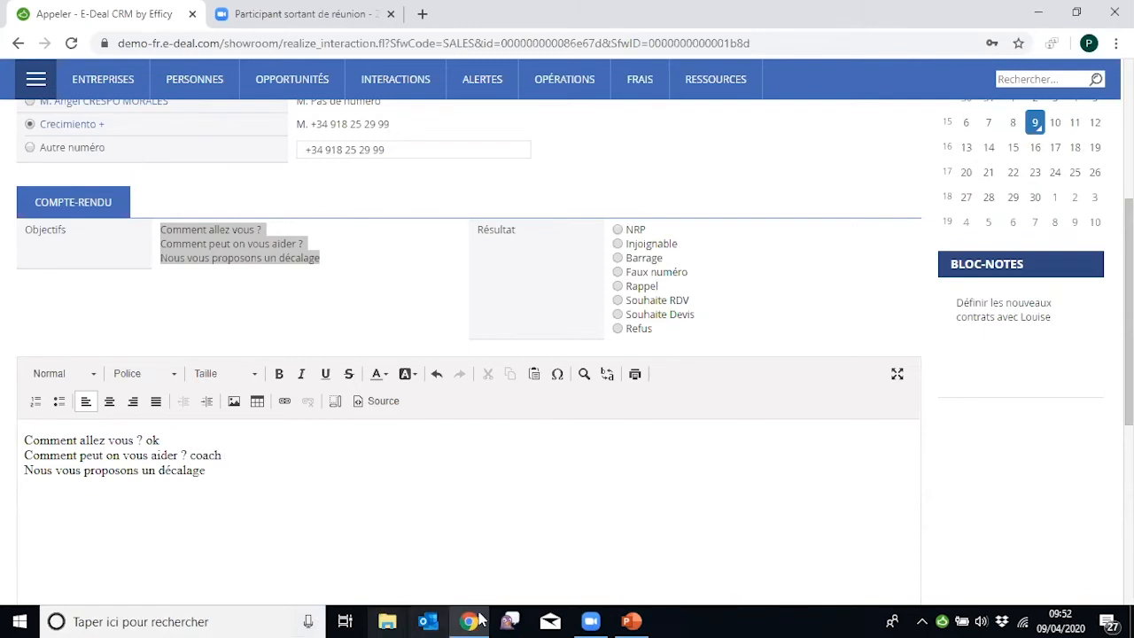
# Step: Set the call's result to Souhaite Devis, save the call, and check its saved report
pyautogui.scroll(1, 917, 405)
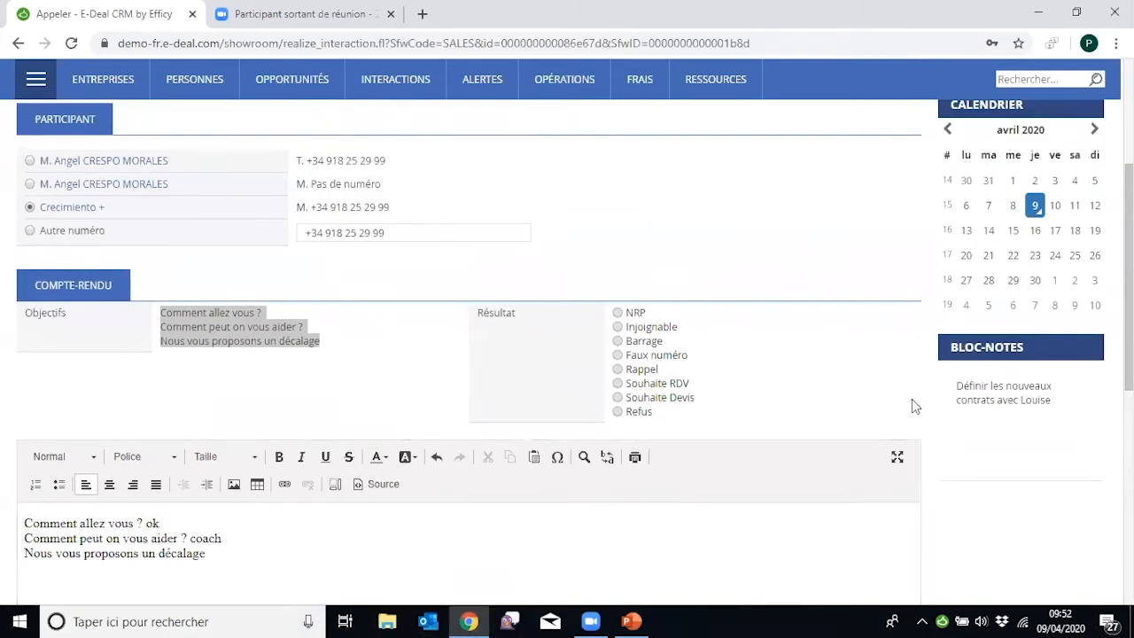
pyautogui.click(618, 399)
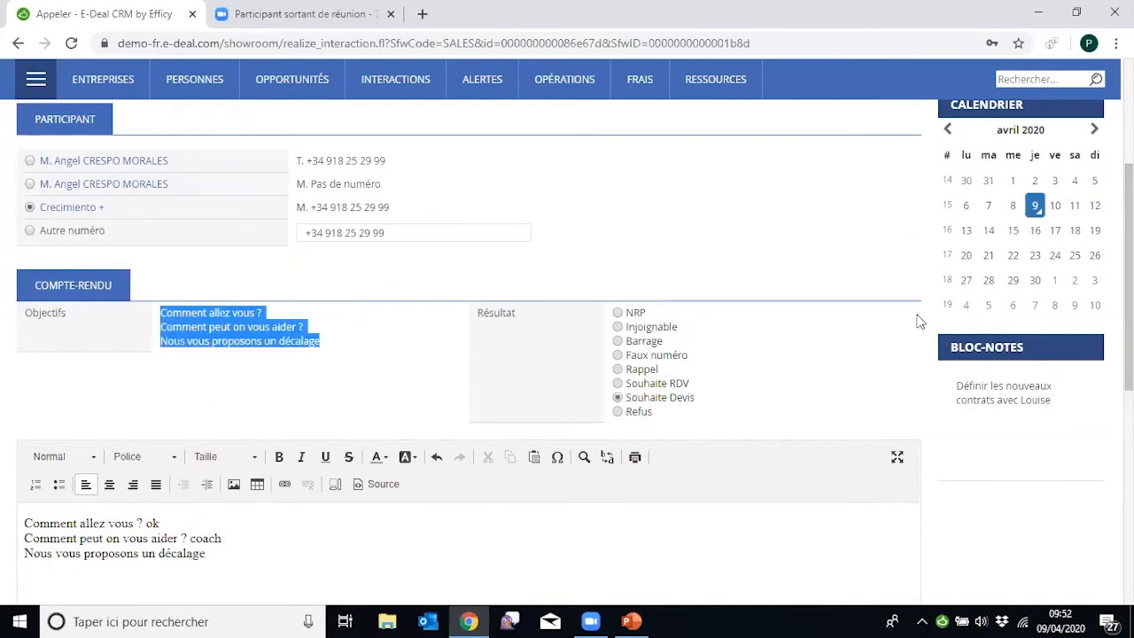
pyautogui.scroll(3, 913, 316)
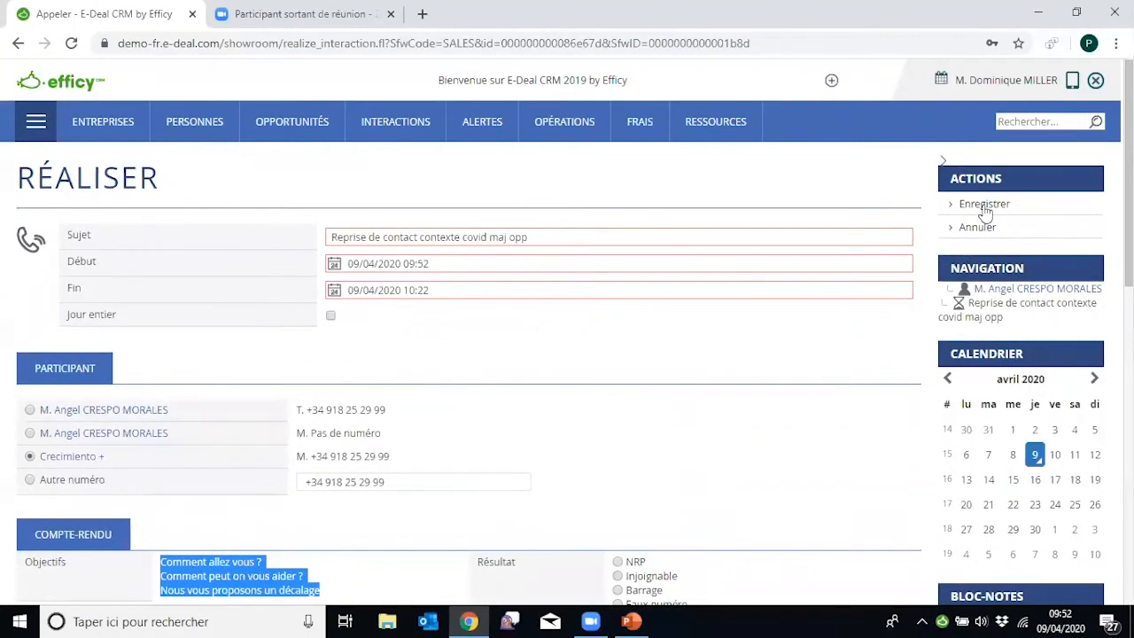
pyautogui.click(986, 204)
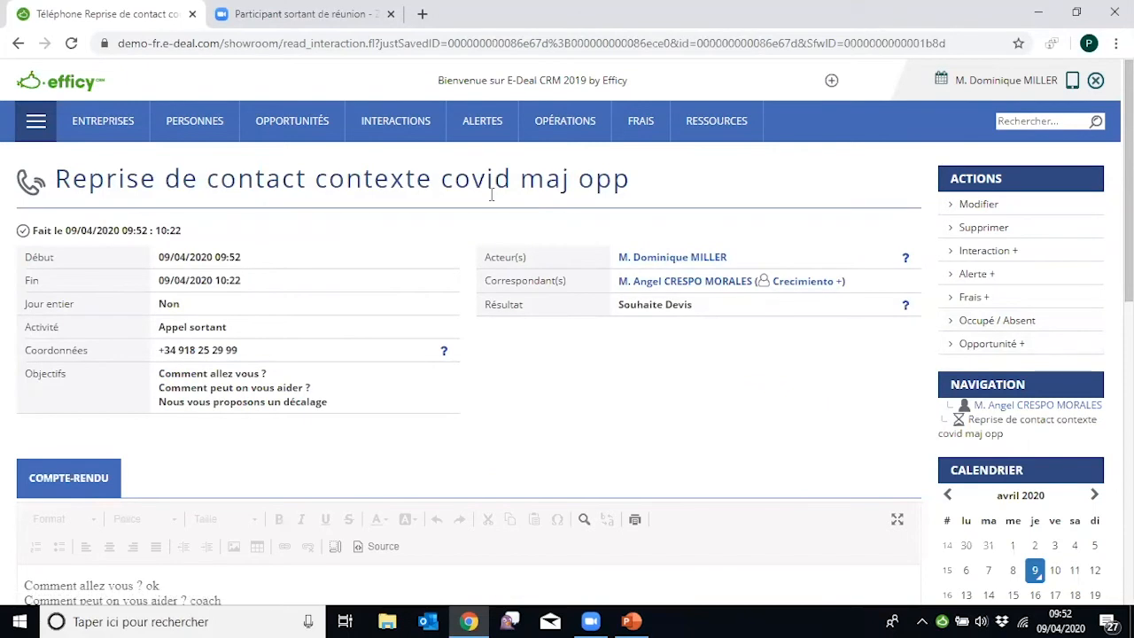
pyautogui.scroll(-1, 498, 389)
pyautogui.scroll(-1, 493, 392)
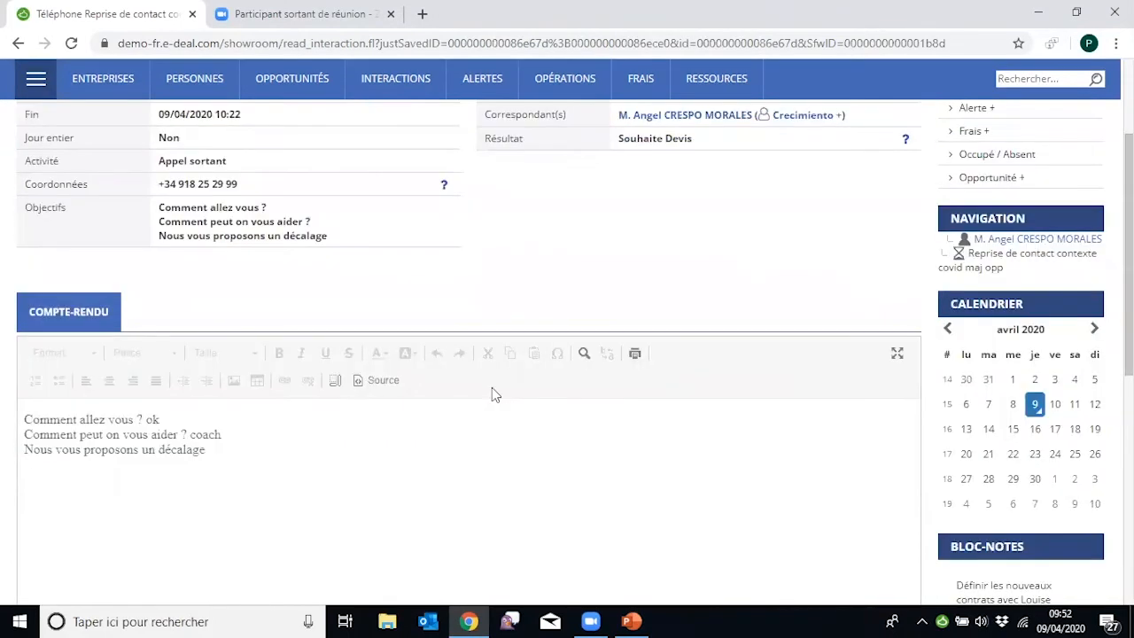
pyautogui.scroll(3, 531, 381)
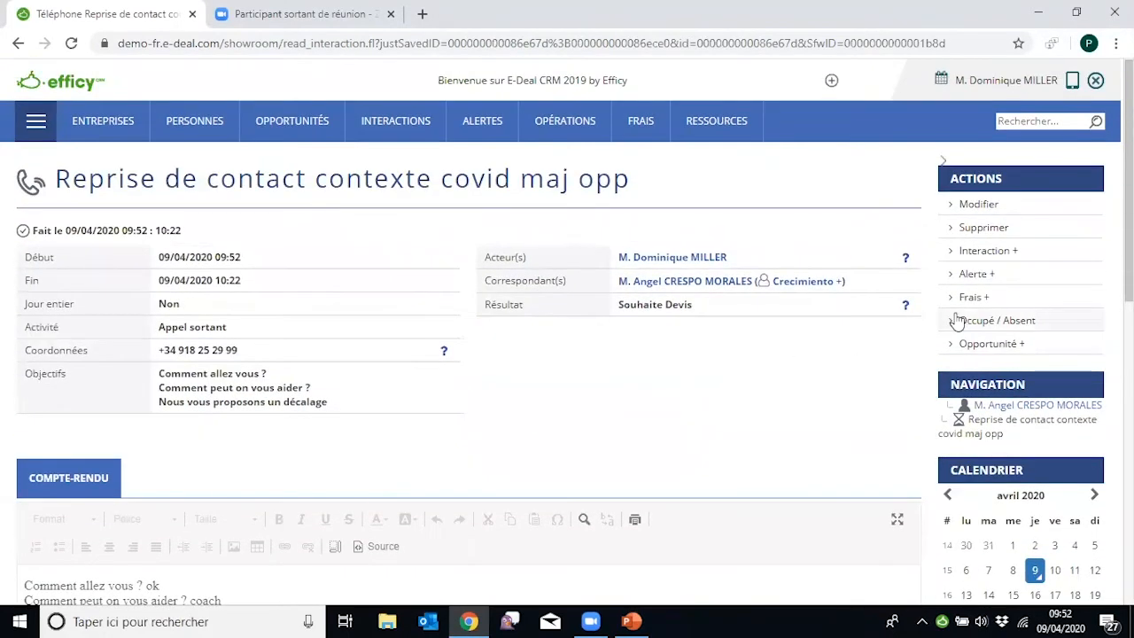
# Step: Create a new opportunity from the completed call and title it "coach travail à distance"
pyautogui.click(974, 345)
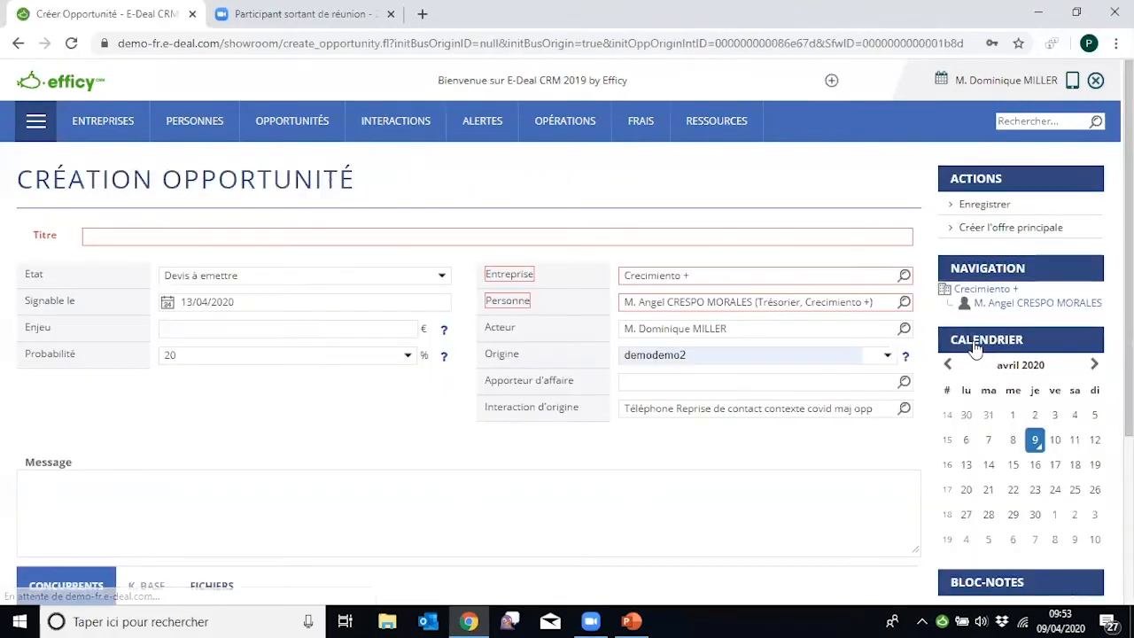
pyautogui.click(393, 247)
pyautogui.write('coa')
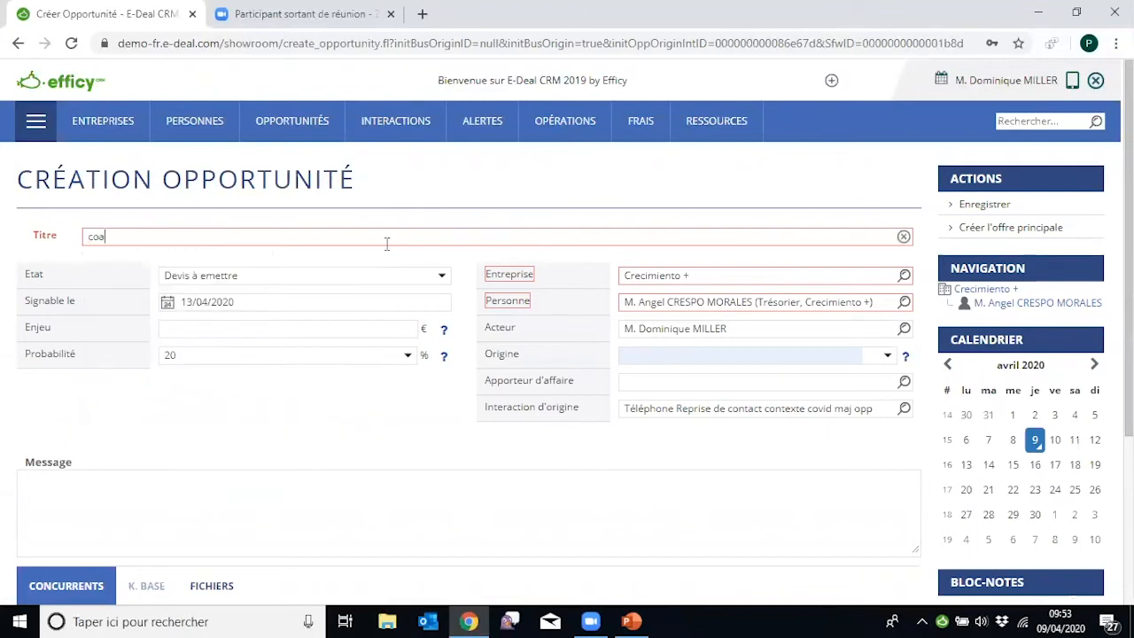
pyautogui.write('ch foramtion')
pyautogui.press('BackSpace')
pyautogui.press('BackSpace')
pyautogui.press('BackSpace')
pyautogui.press('BackSpace')
pyautogui.press('BackSpace')
pyautogui.press('BackSpace')
pyautogui.press('BackSpace')
pyautogui.press('BackSpace')
pyautogui.press('BackSpace')
pyautogui.press('BackSpace')
pyautogui.write('travail à disat')
pyautogui.press('BackSpace')
pyautogui.press('BackSpace')
pyautogui.press('BackSpace')
pyautogui.press('BackSpace')
pyautogui.press('BackSpace')
pyautogui.press('BackSpace')
pyautogui.write('tance')
# Step: Set the opportunity's Signable le date to 30/04/2020 and save the opportunity
pyautogui.click(358, 304)
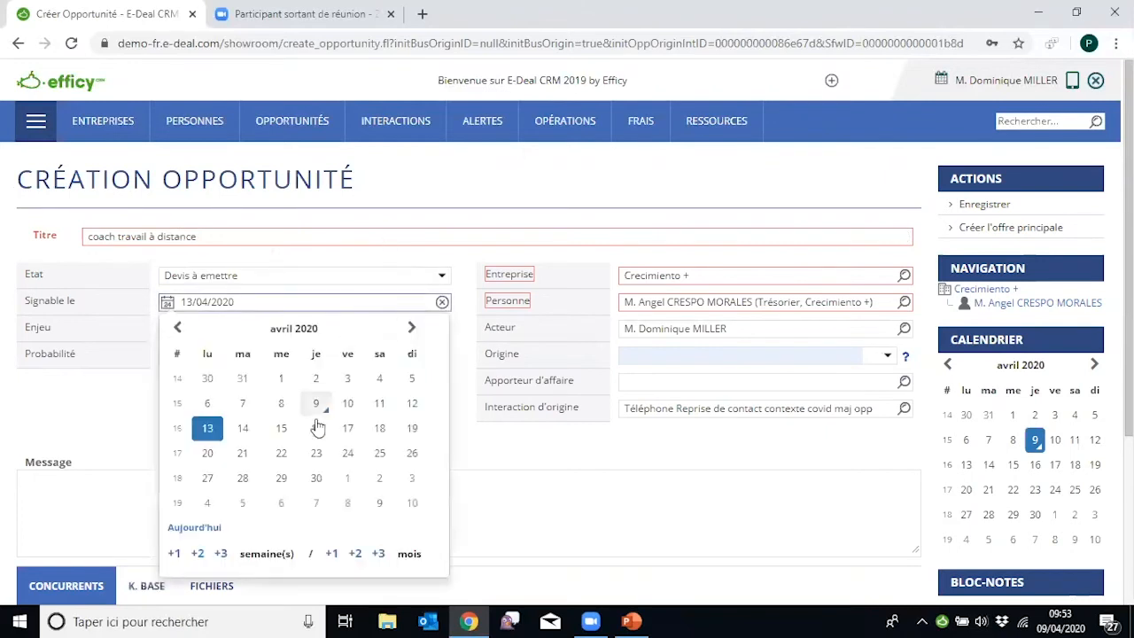
pyautogui.click(316, 478)
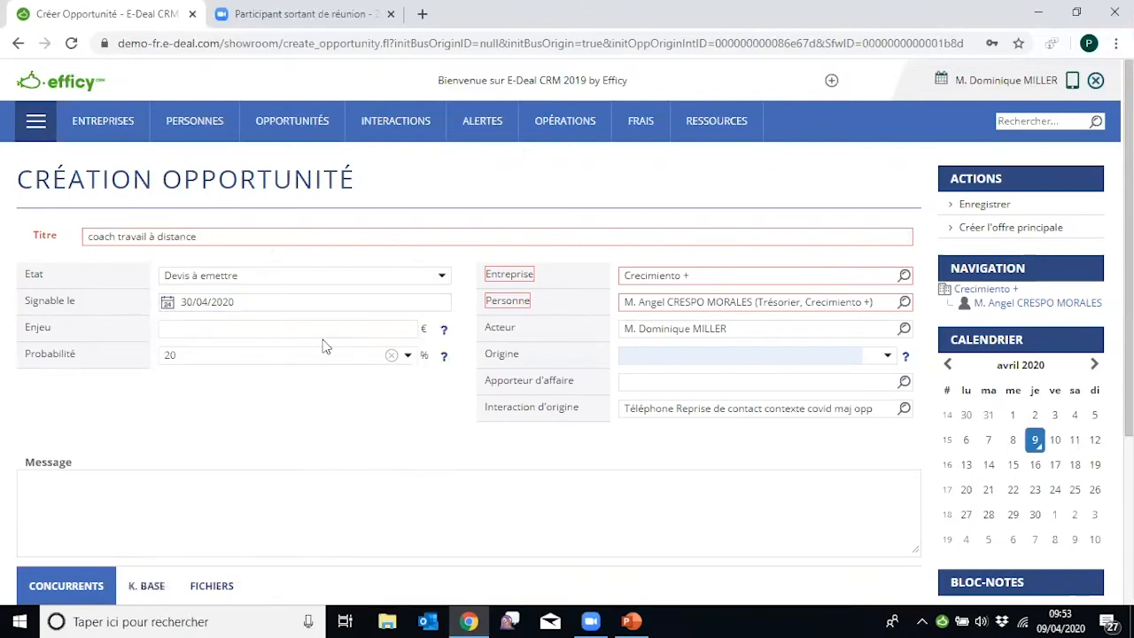
pyautogui.click(988, 209)
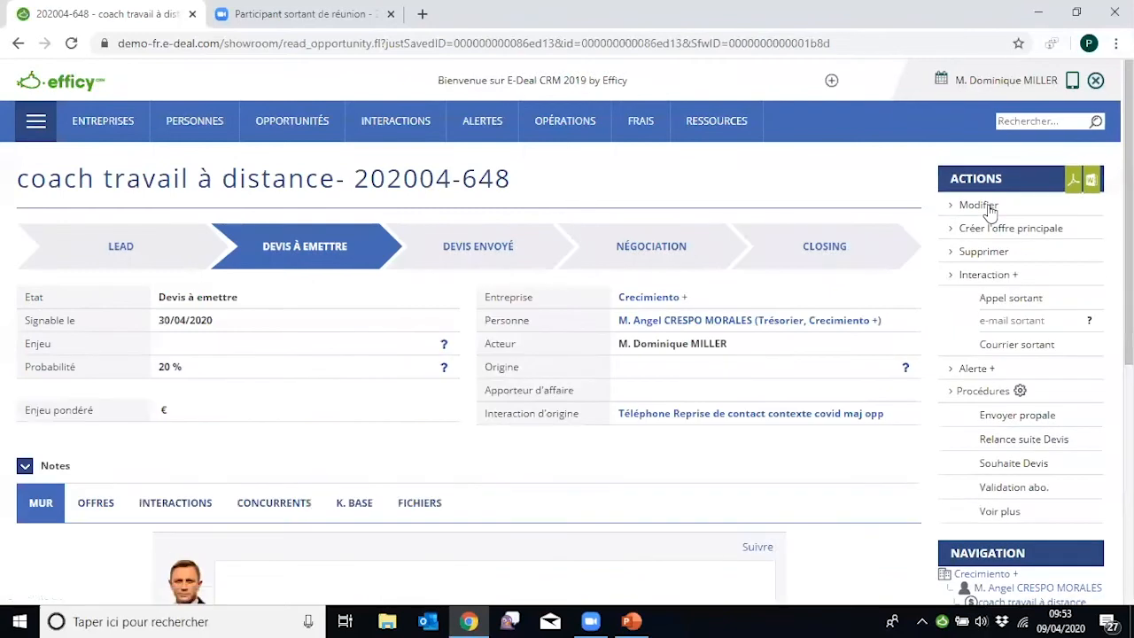
# Step: Return to the home page and review the ongoing opportunities on the Commercial dashboard and the remaining calls and follow-up chart on the Covid dashboard
pyautogui.click(40, 84)
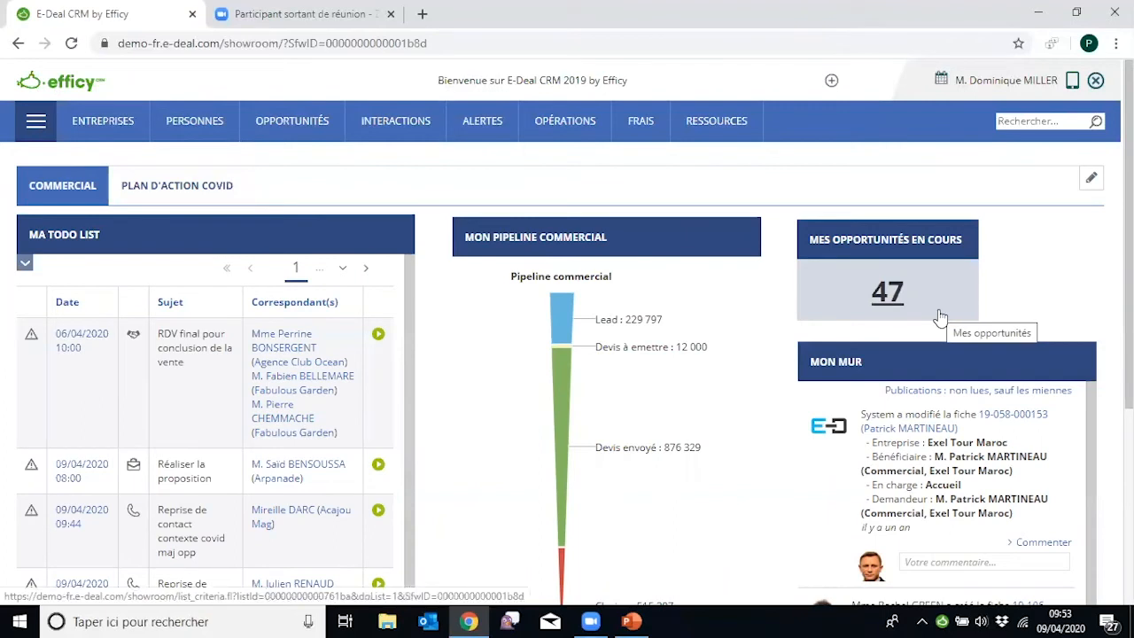
pyautogui.click(177, 193)
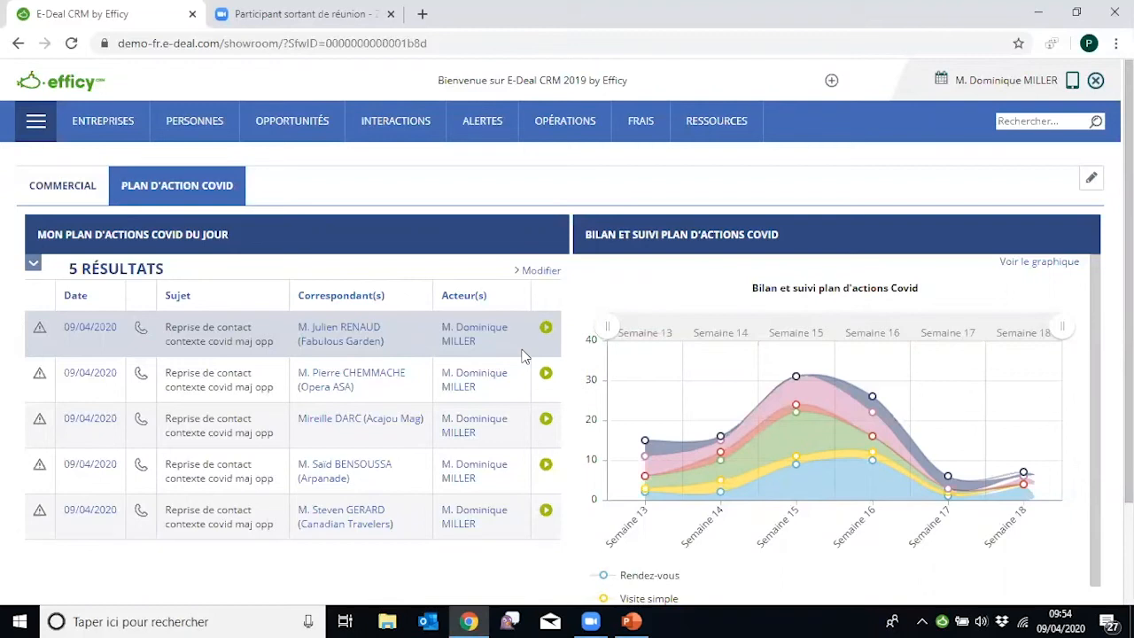
pyautogui.click(84, 198)
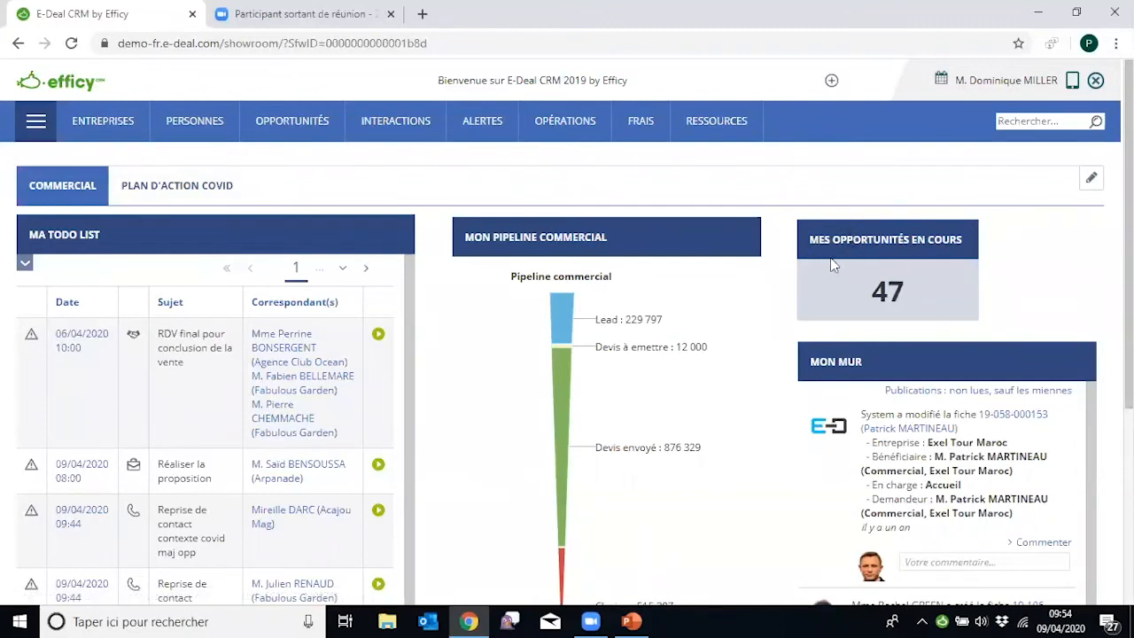
pyautogui.click(218, 200)
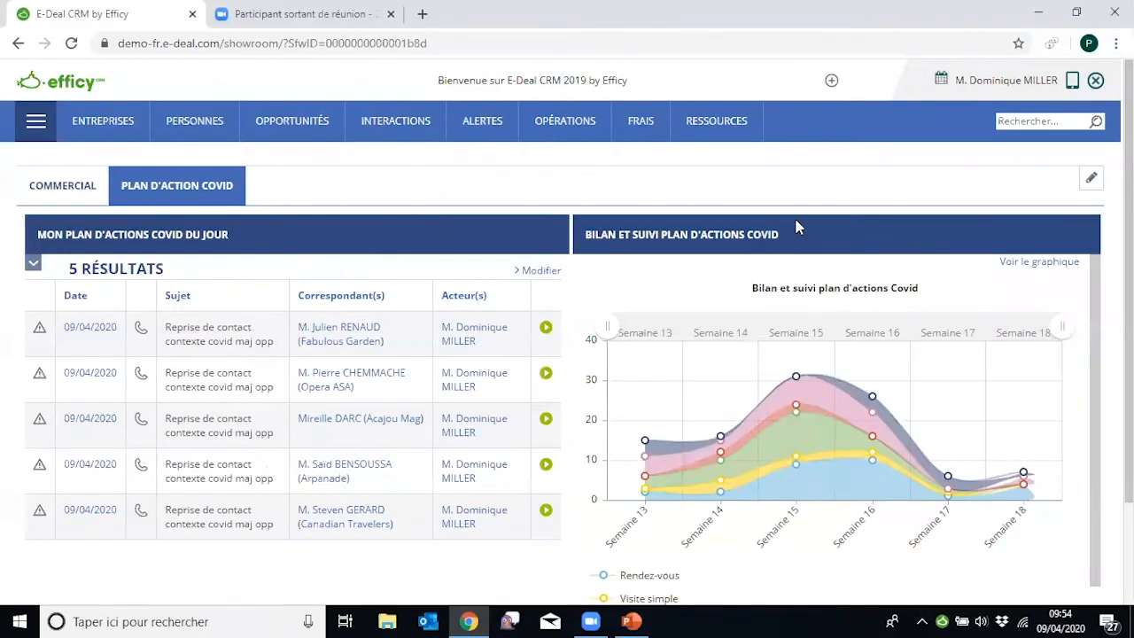
pyautogui.scroll(-1, 691, 342)
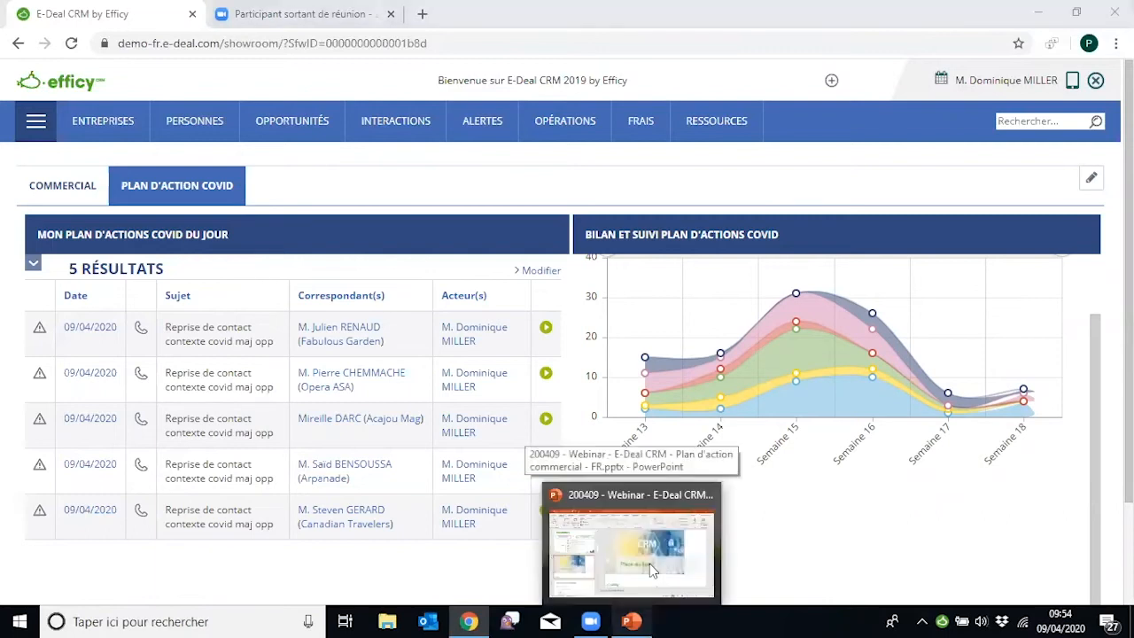
# Step: Switch briefly to the PowerPoint presentation, return to the CRM in Chrome, and view the Commercial and Plan d'action Covid dashboards
pyautogui.click(631, 620)
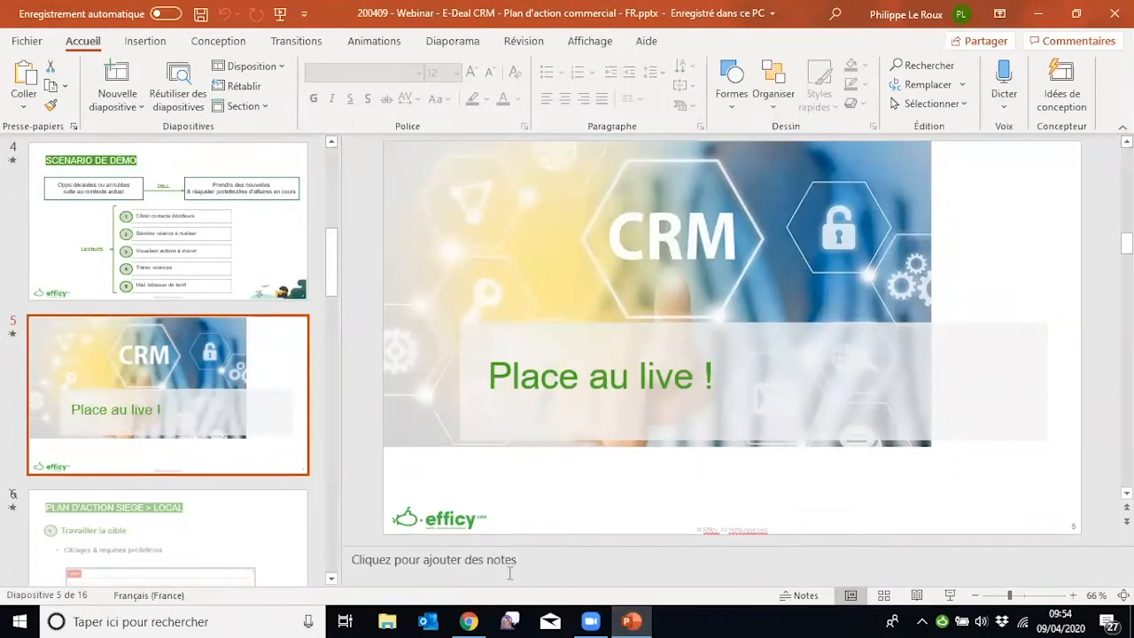
pyautogui.moveTo(634, 620)
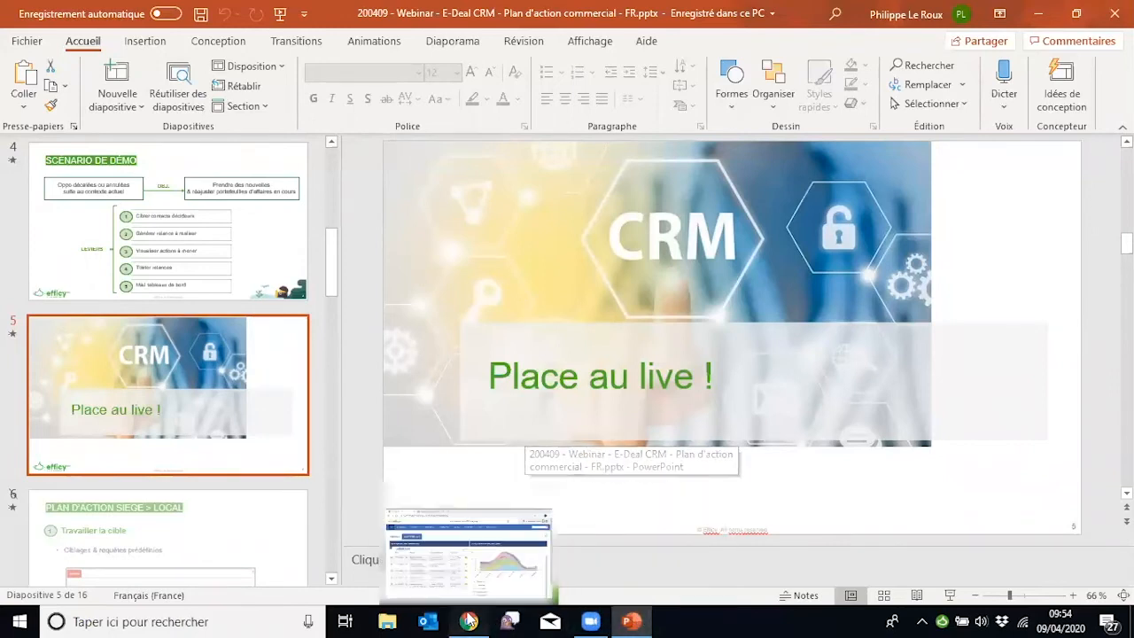
pyautogui.click(469, 620)
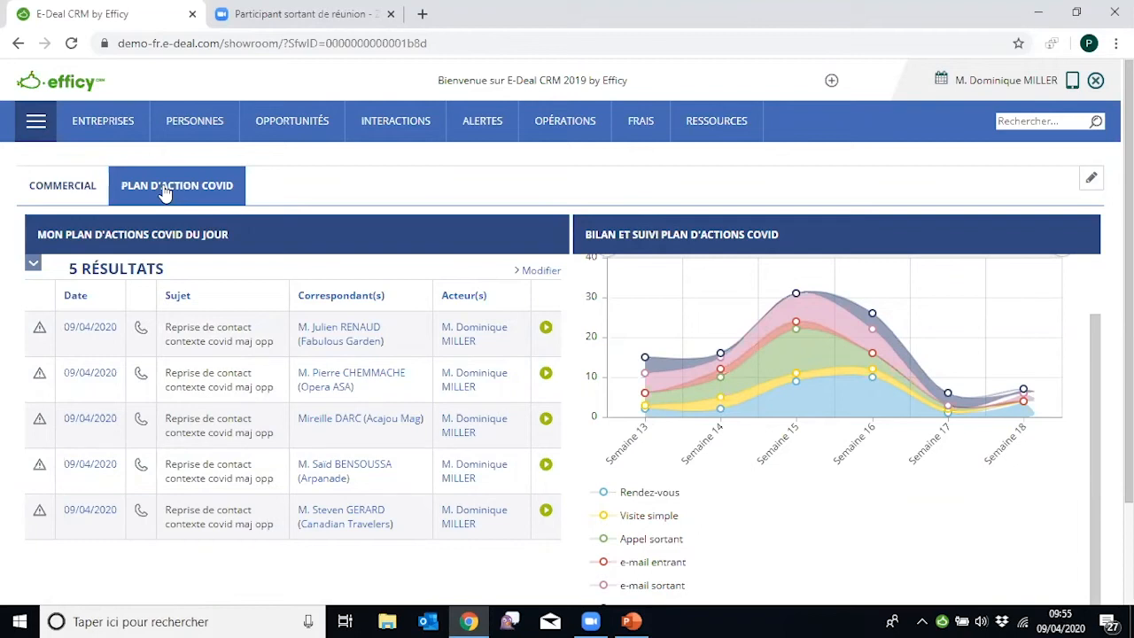
pyautogui.click(66, 190)
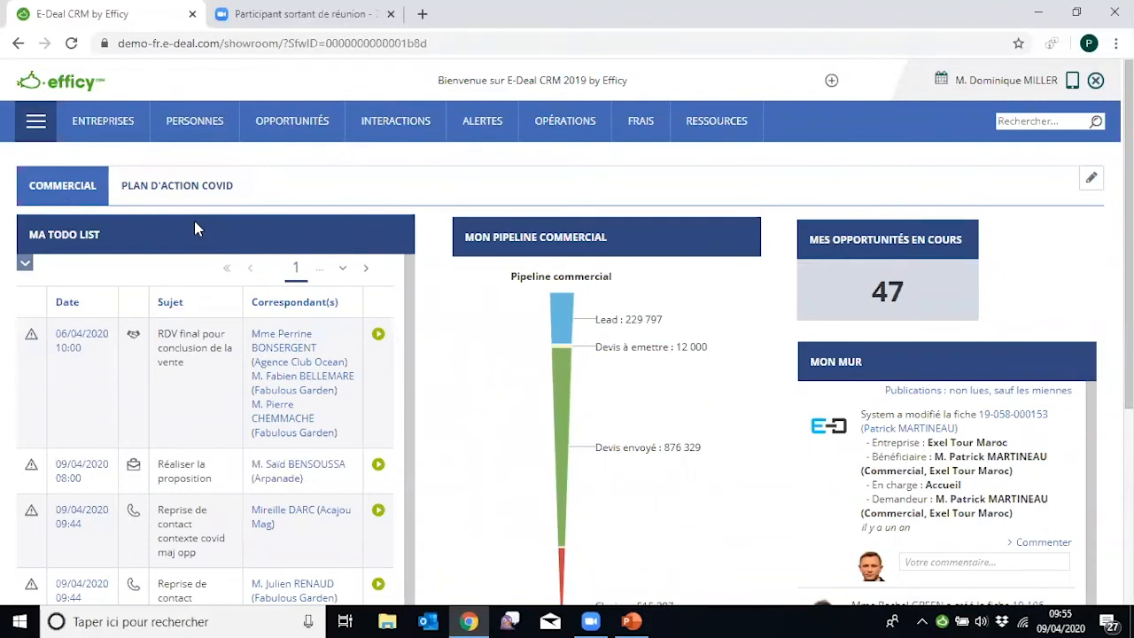
pyautogui.click(182, 188)
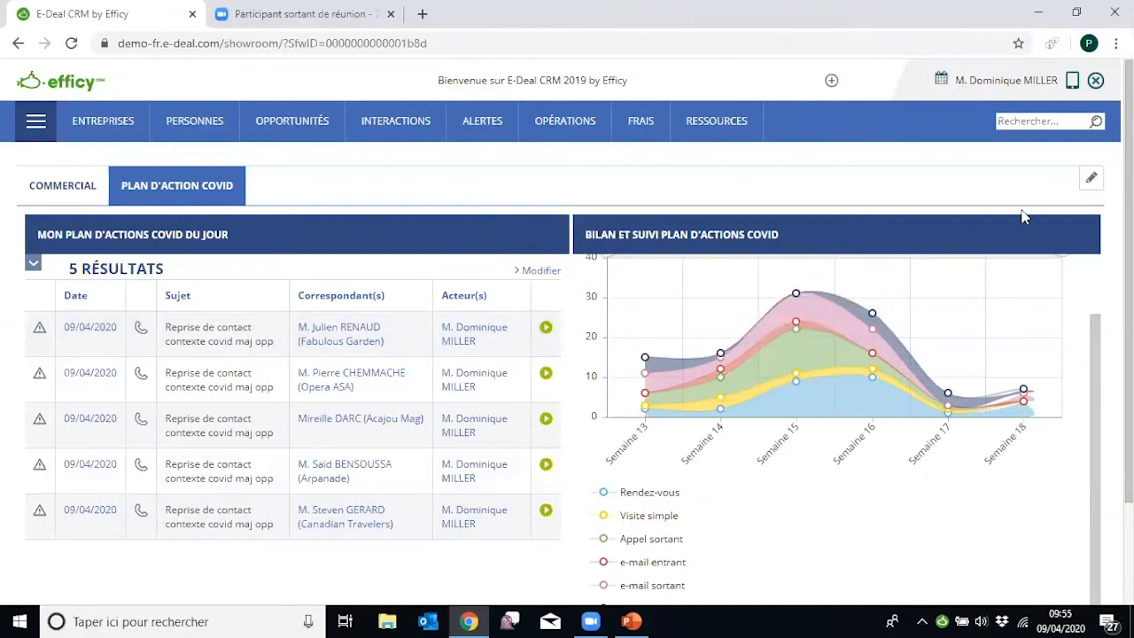
# Step: Start adding a panel to the Plan d'action Covid dashboard and choose Un graphique as its type
pyautogui.click(1091, 178)
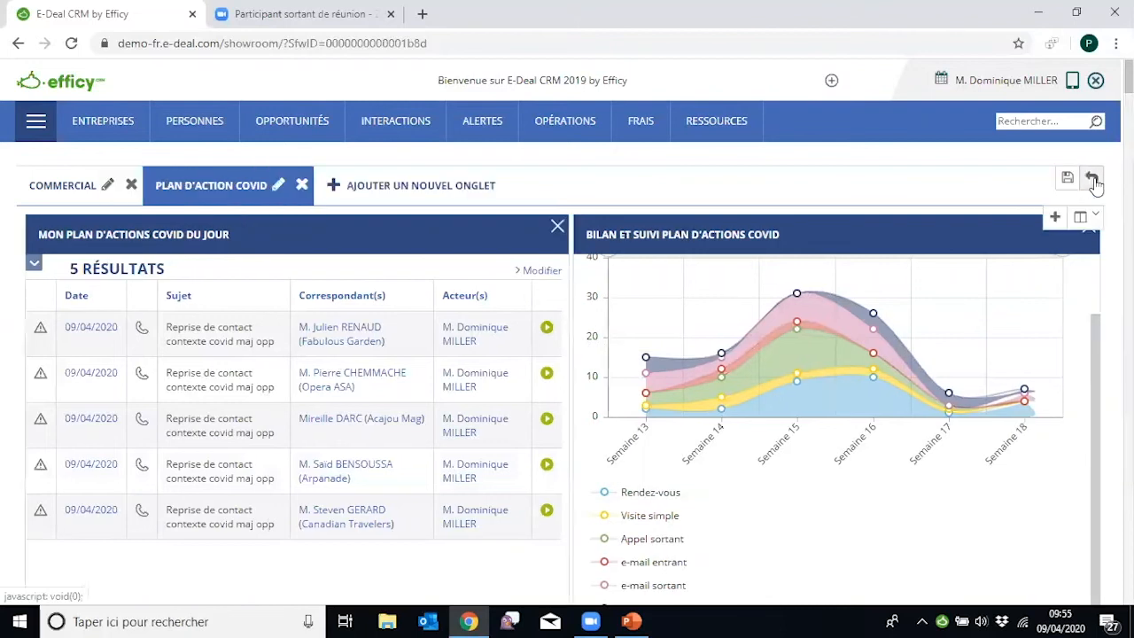
pyautogui.click(1057, 218)
pyautogui.click(753, 299)
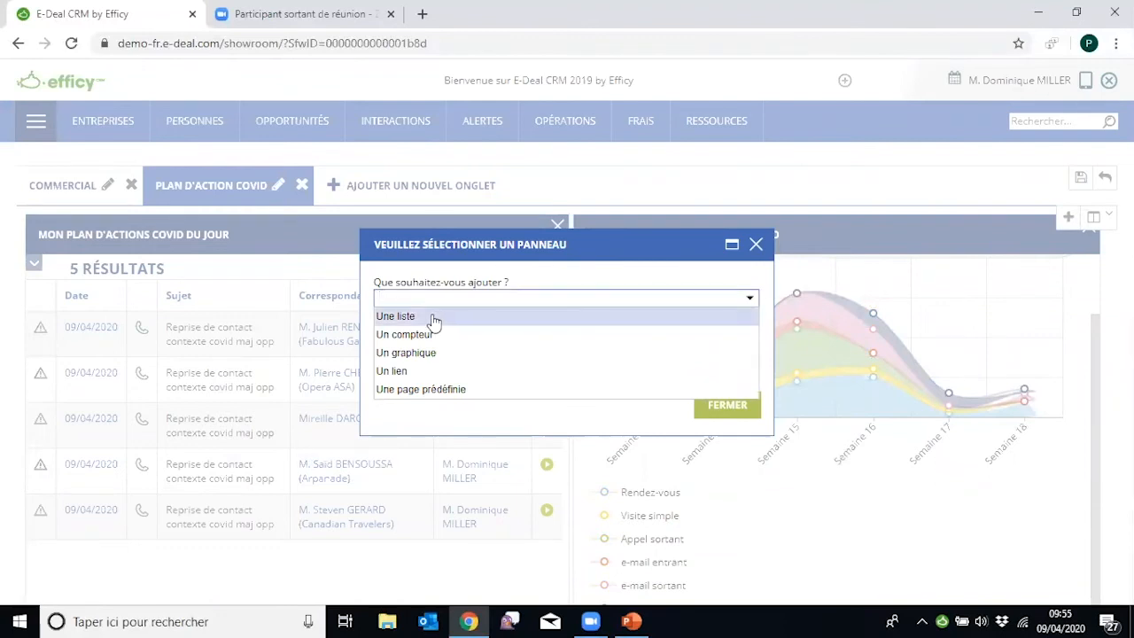
pyautogui.click(434, 319)
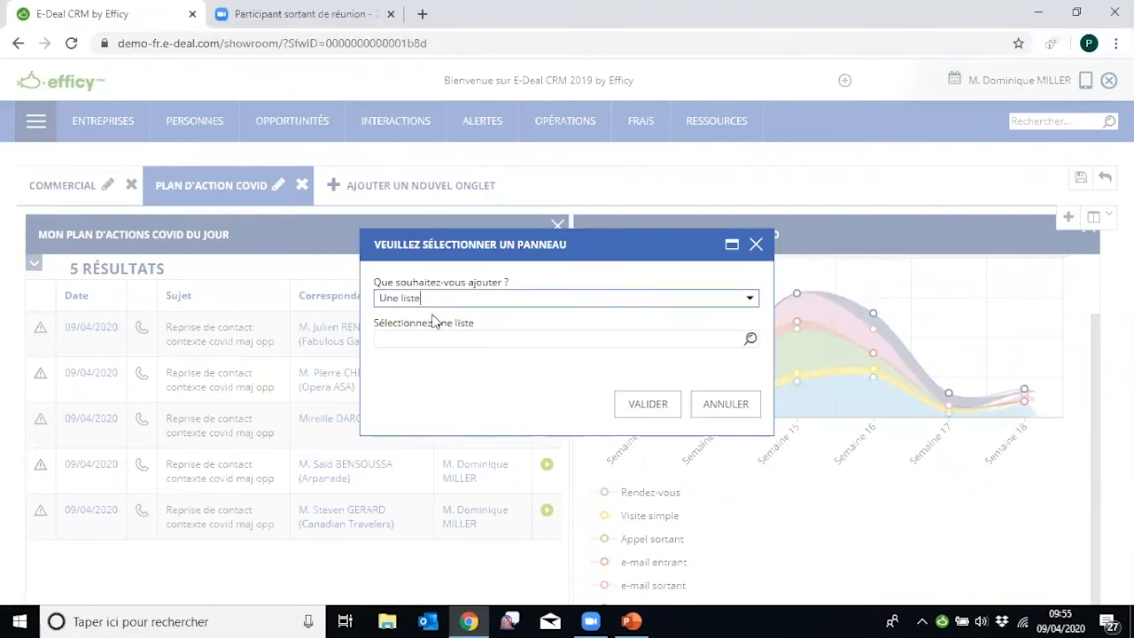
pyautogui.click(687, 298)
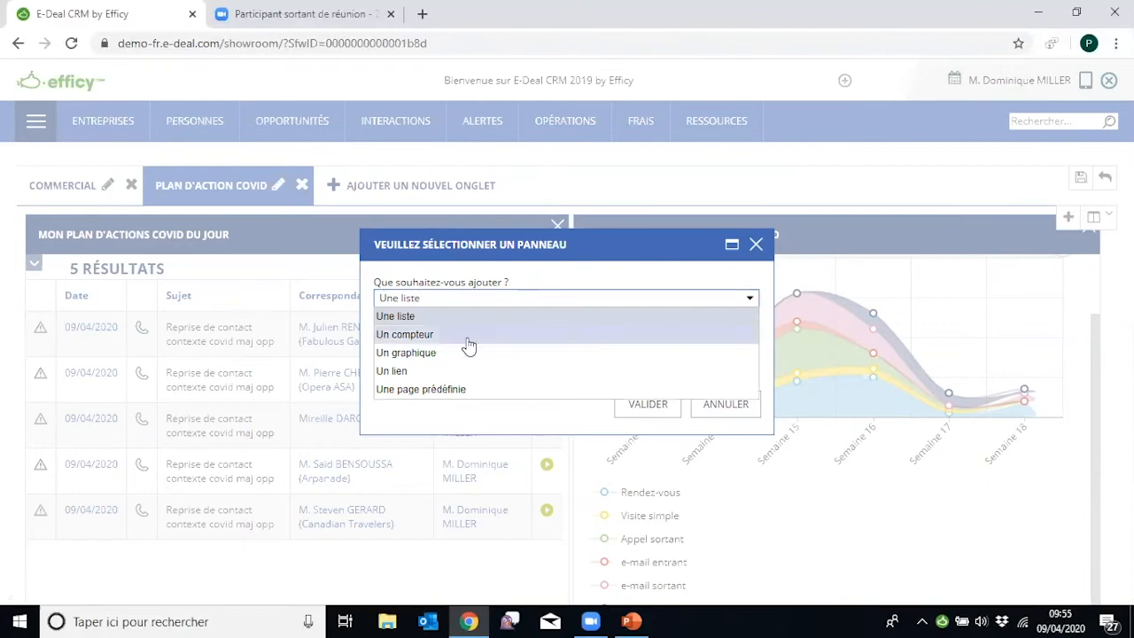
pyautogui.click(434, 352)
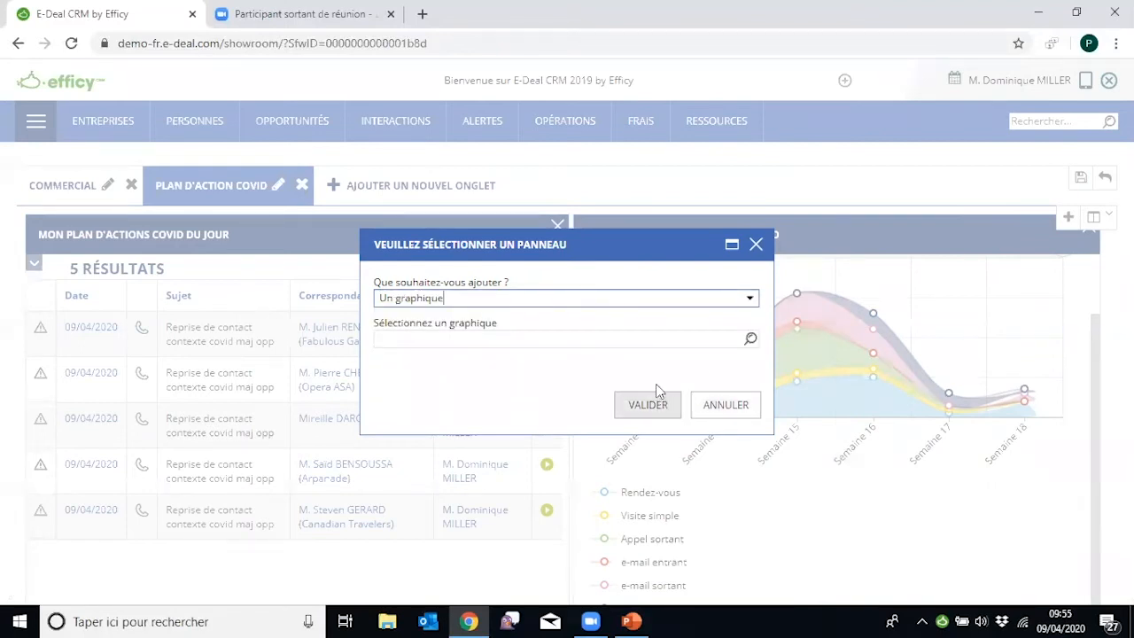
# Step: Search for the predefined charts and add Sales: évolution du CA du client to the dashboard
pyautogui.click(654, 405)
pyautogui.click(750, 338)
pyautogui.click(904, 146)
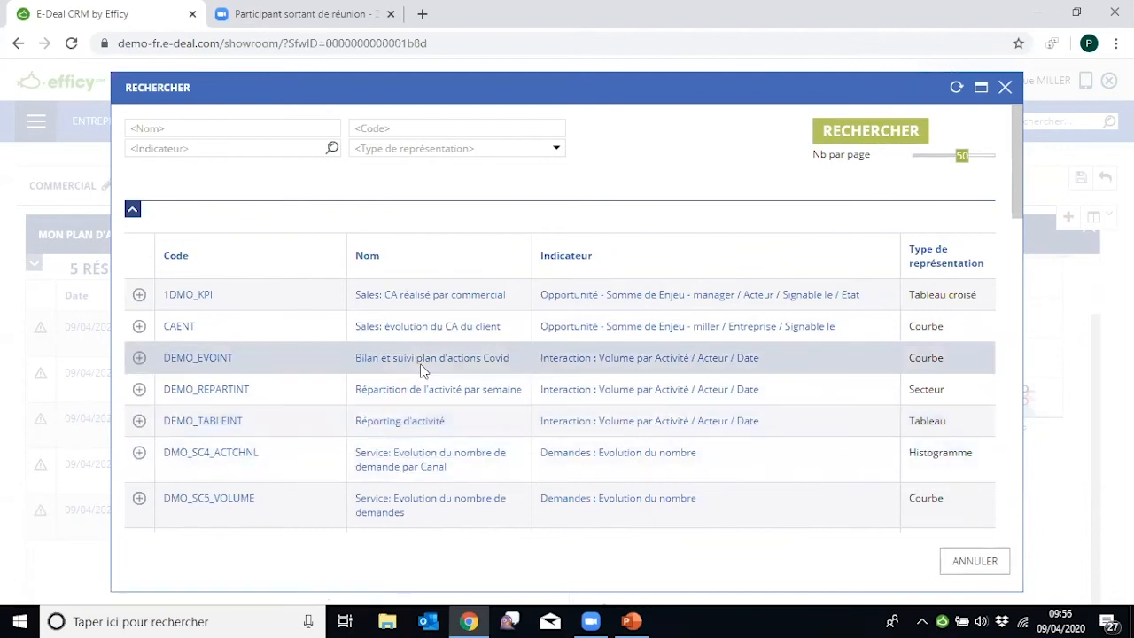
pyautogui.click(141, 327)
pyautogui.click(647, 404)
pyautogui.click(647, 406)
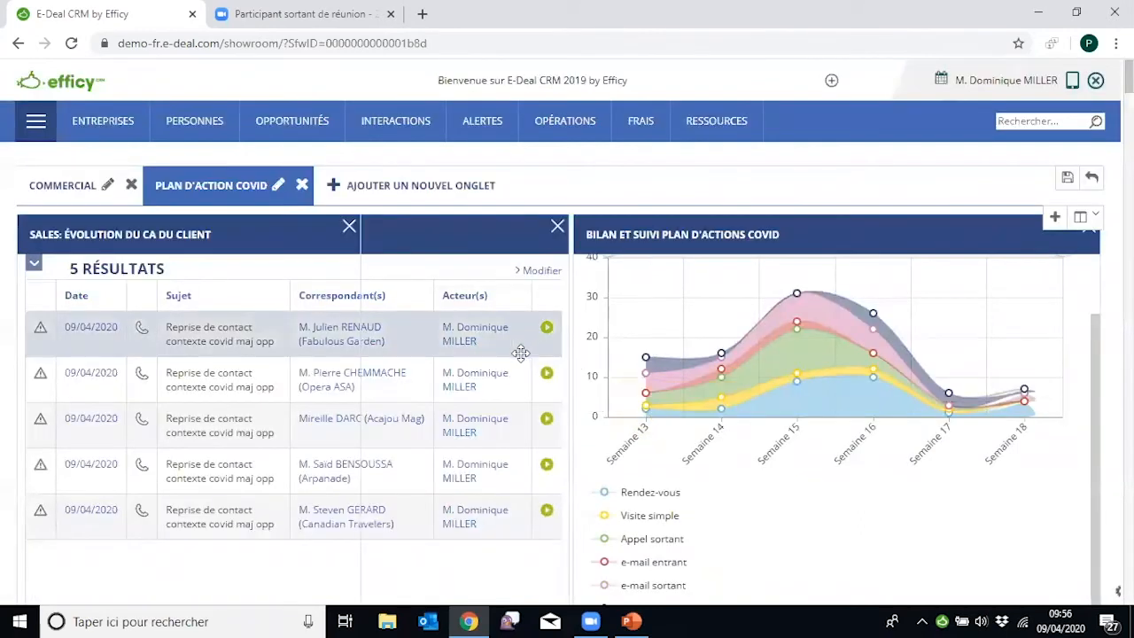
# Step: Move the Sales: évolution du CA du client panel below the Covid action list
pyautogui.scroll(-3, 520, 353)
pyautogui.moveTo(340, 304); pyautogui.dragTo(245, 420)
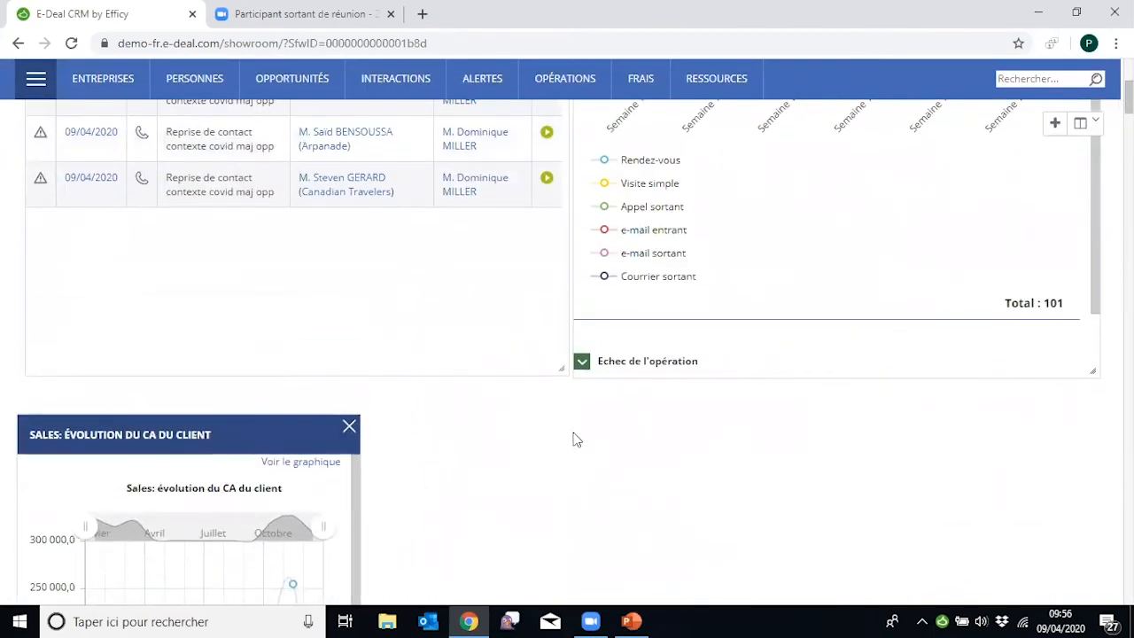
pyautogui.scroll(-2, 575, 438)
pyautogui.scroll(6, 575, 438)
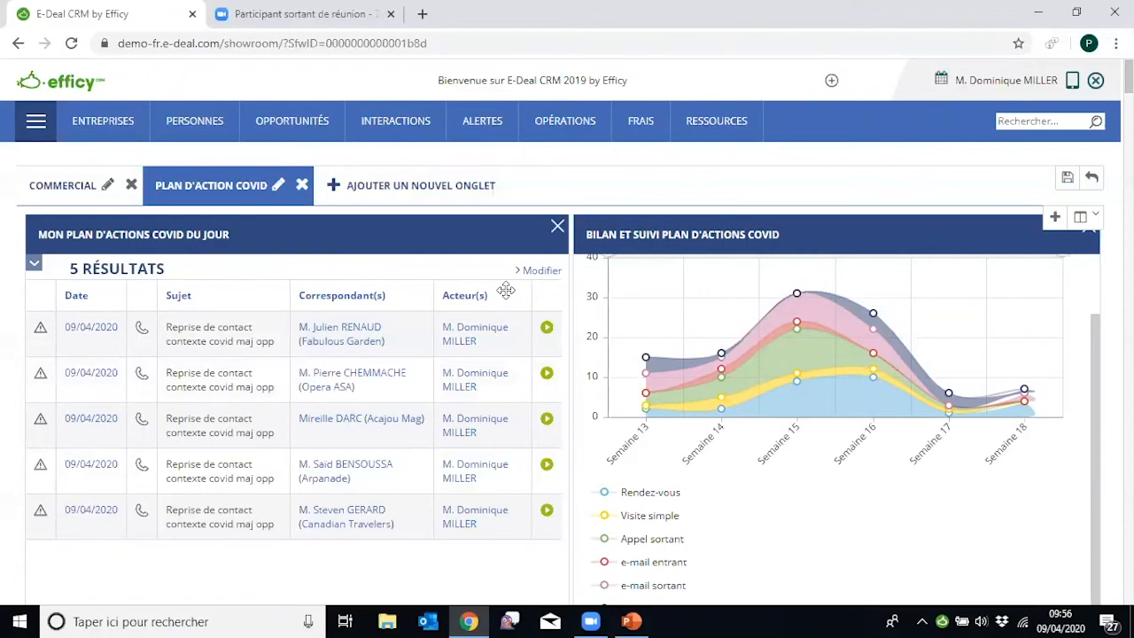
# Step: Open the list of interactions to do and search for those starting between 09/04/2020 00:00 and 09/04/2020 23:59
pyautogui.moveTo(398, 129)
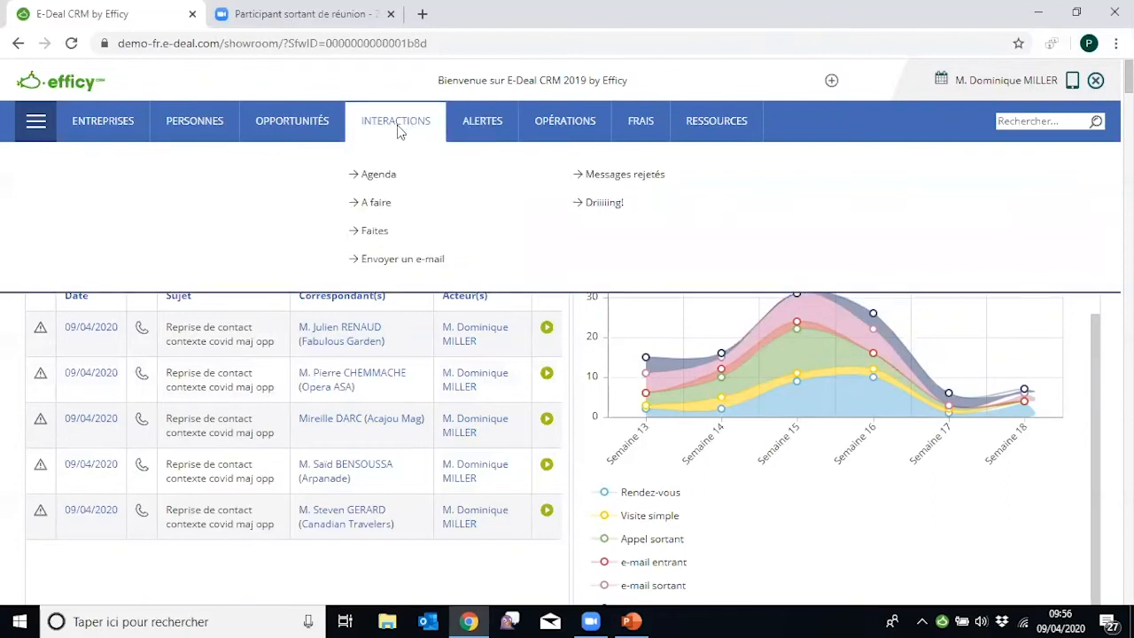
pyautogui.click(371, 202)
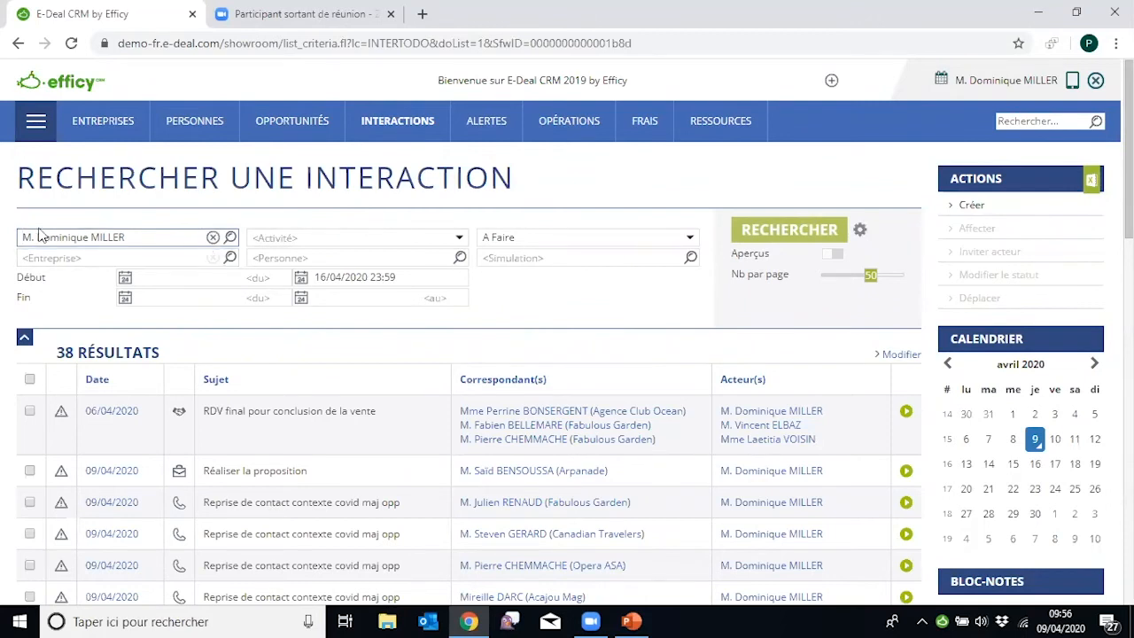
pyautogui.click(187, 277)
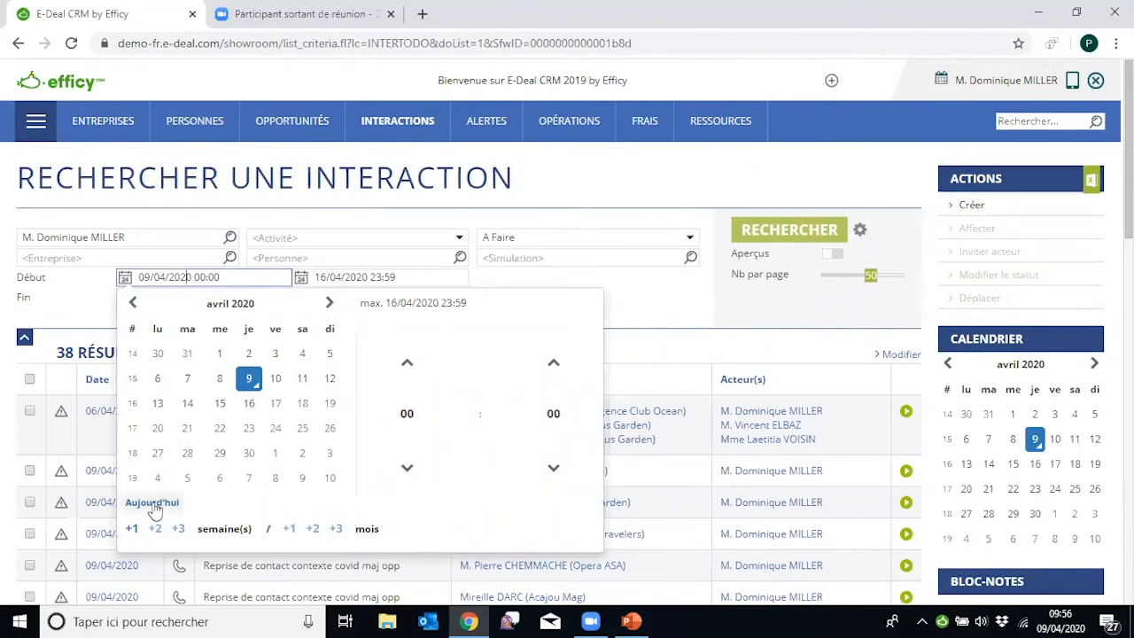
pyautogui.click(329, 277)
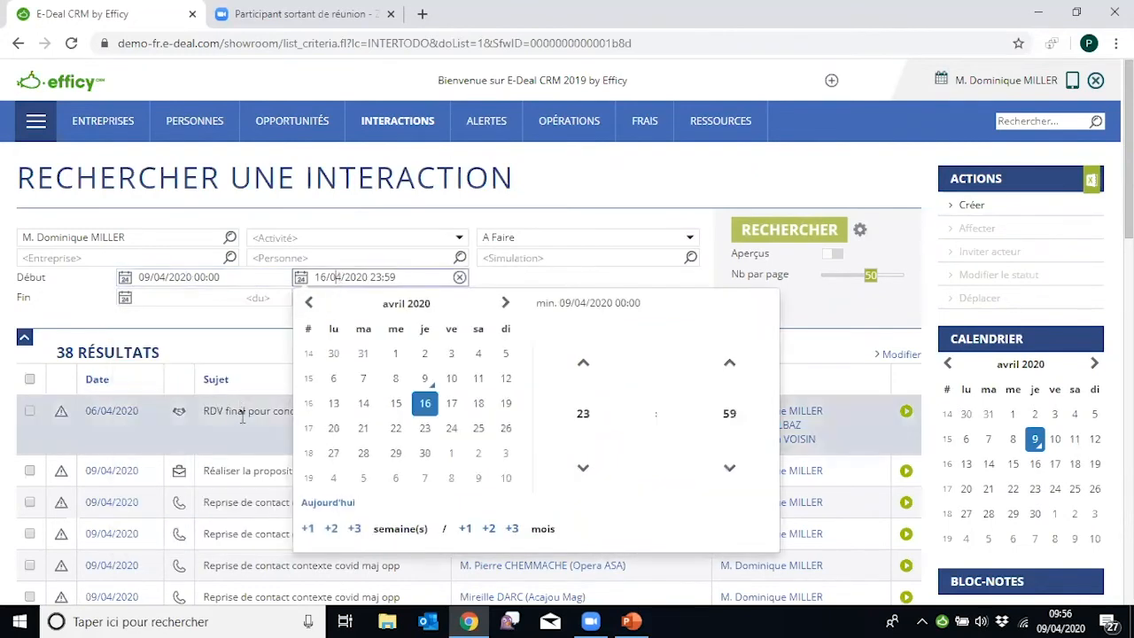
pyautogui.click(327, 502)
pyautogui.click(789, 236)
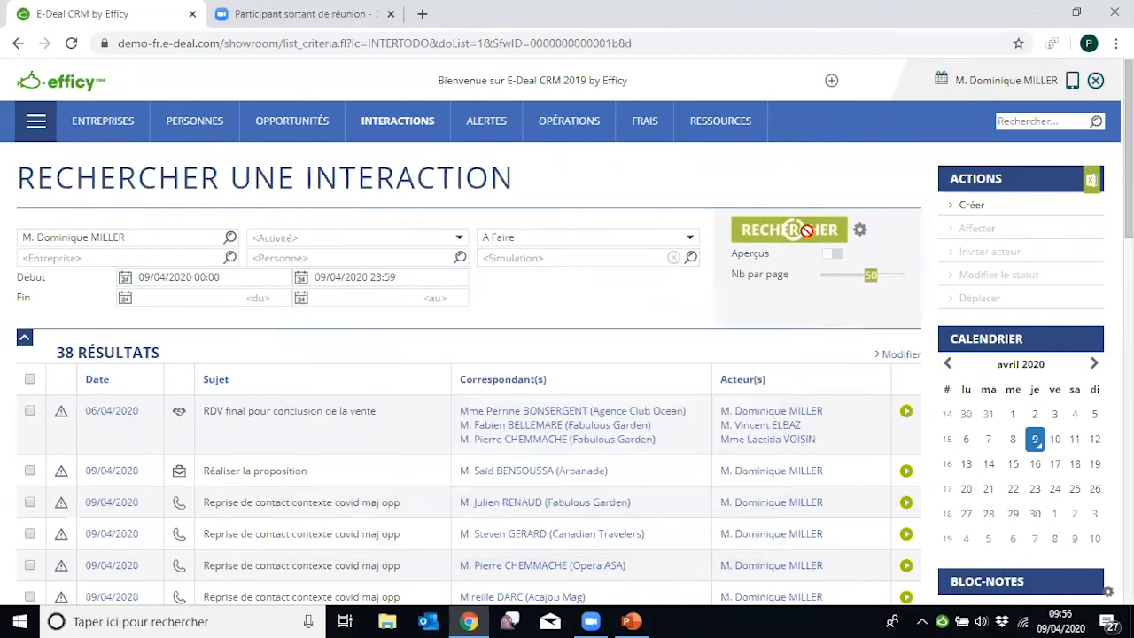
# Step: Restrict the interaction search to the Covid 5 simulation and review the matching calls
pyautogui.click(614, 257)
pyautogui.write('cov')
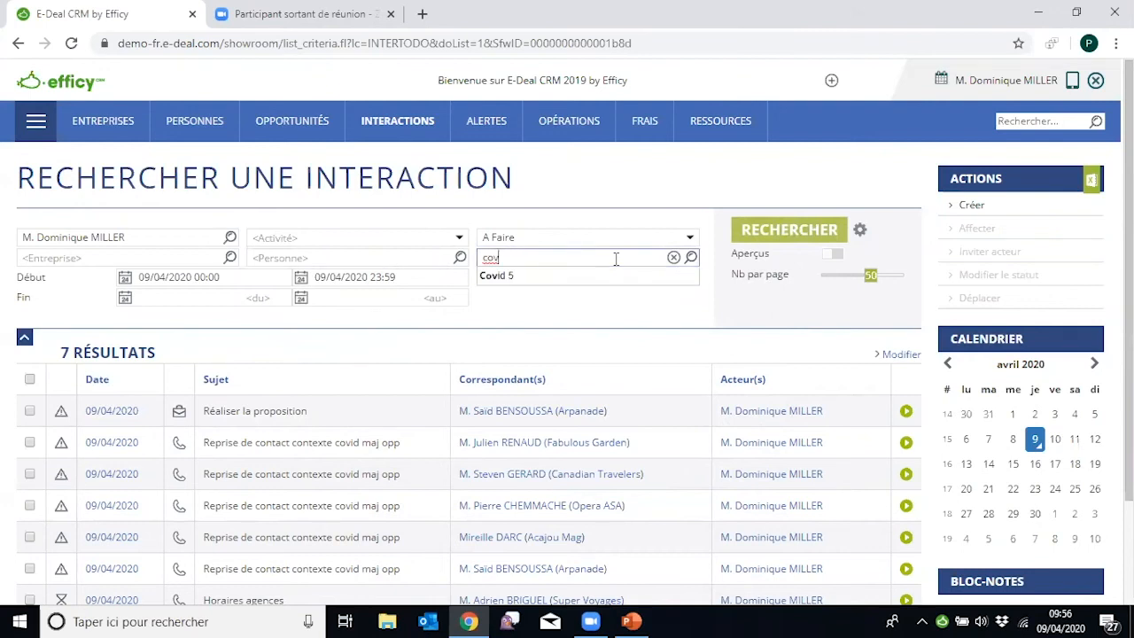
pyautogui.click(543, 277)
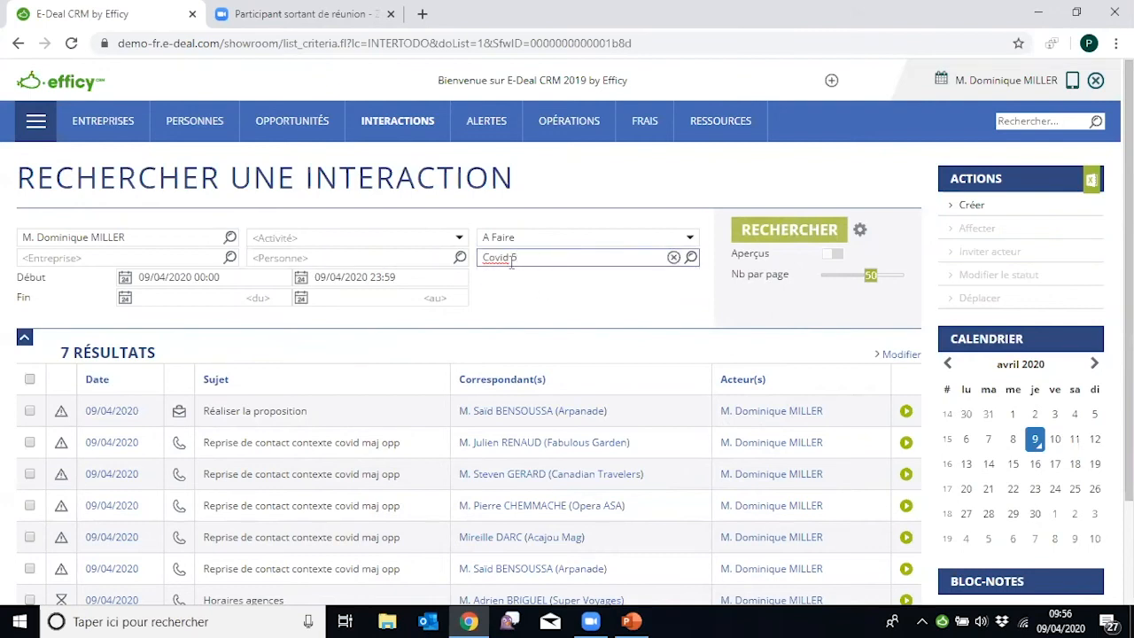
pyautogui.click(773, 233)
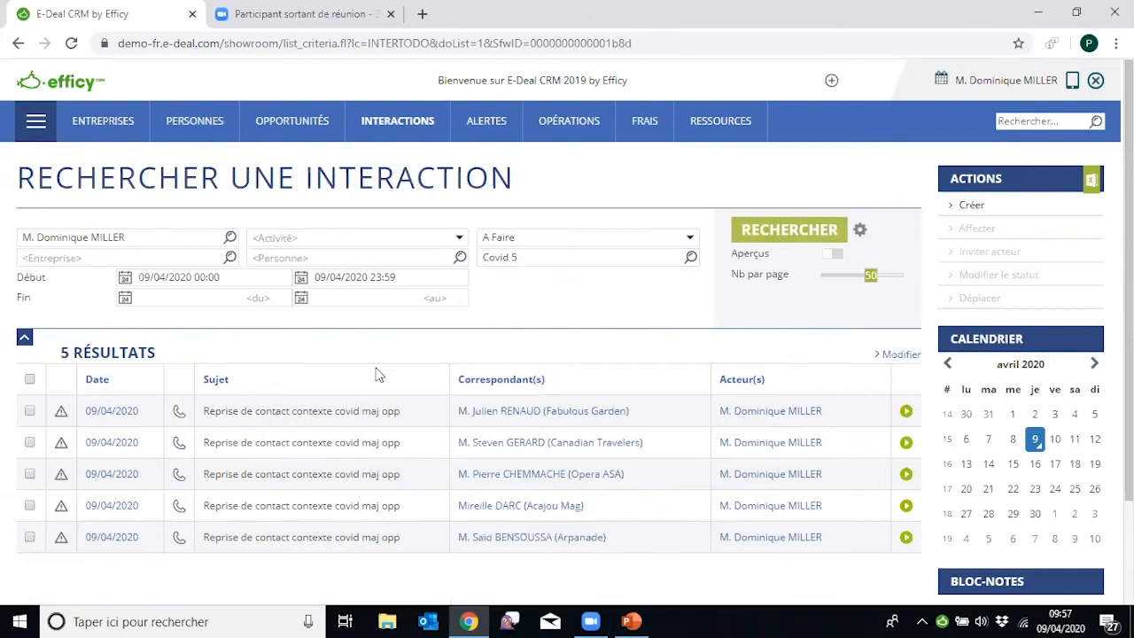
pyautogui.scroll(-1, 195, 357)
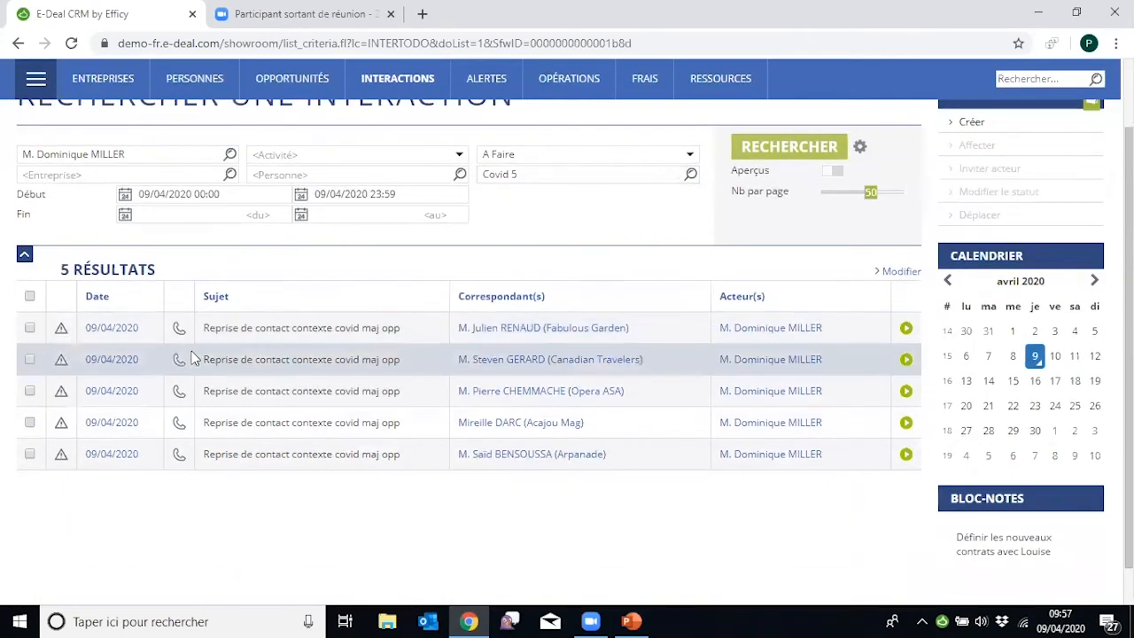
pyautogui.scroll(1, 193, 357)
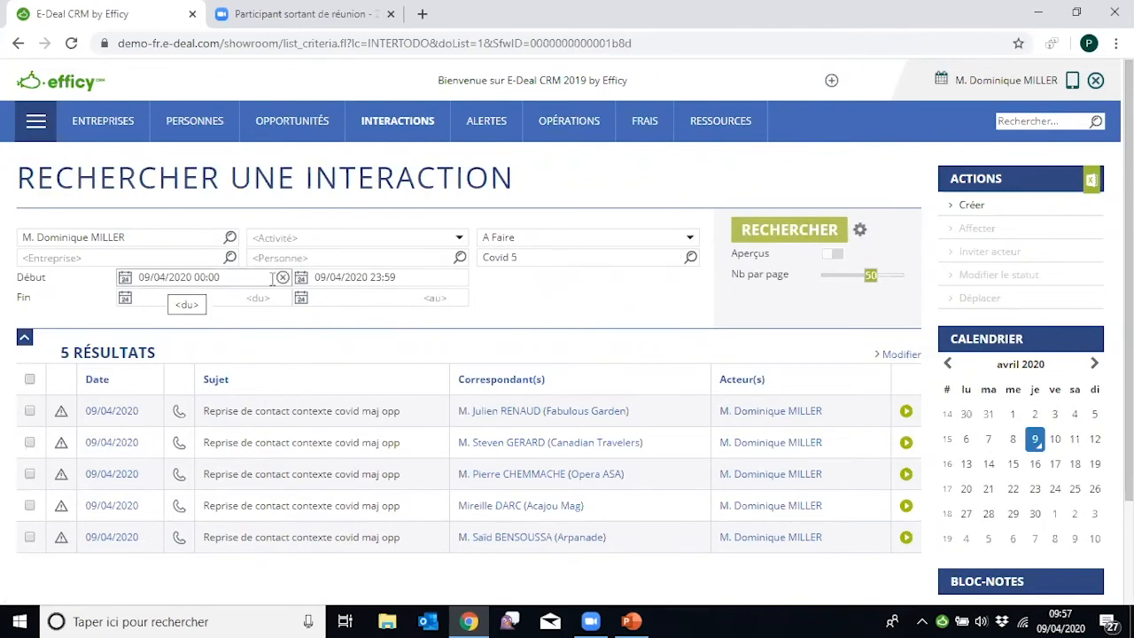
# Step: Set the interaction status criterion to Fait and run the search again
pyautogui.click(691, 240)
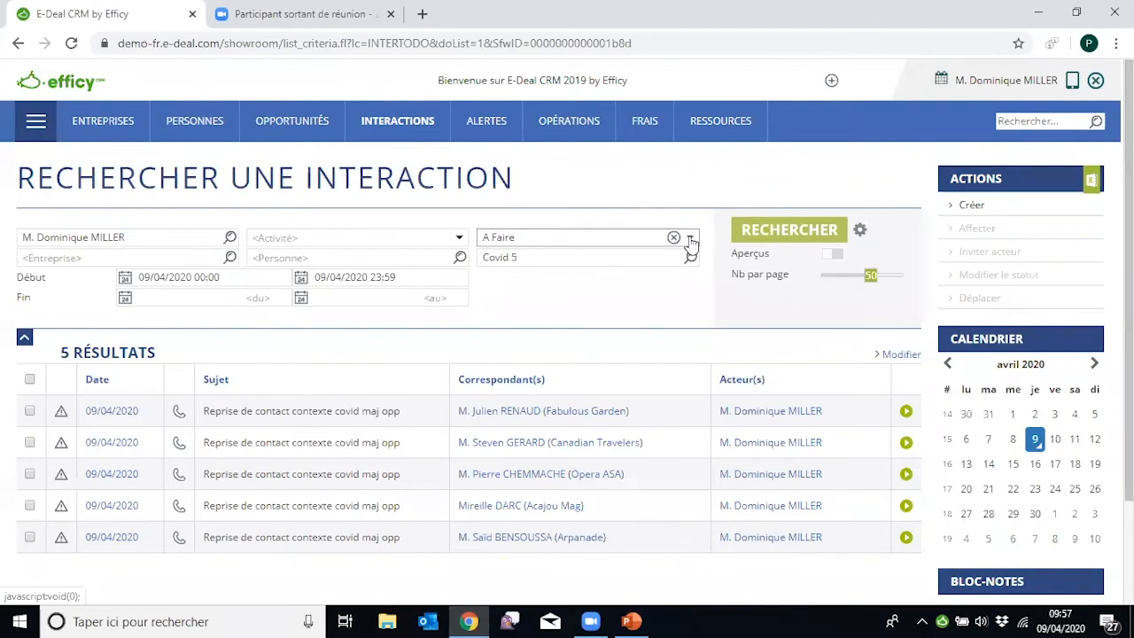
pyautogui.click(687, 271)
pyautogui.click(748, 235)
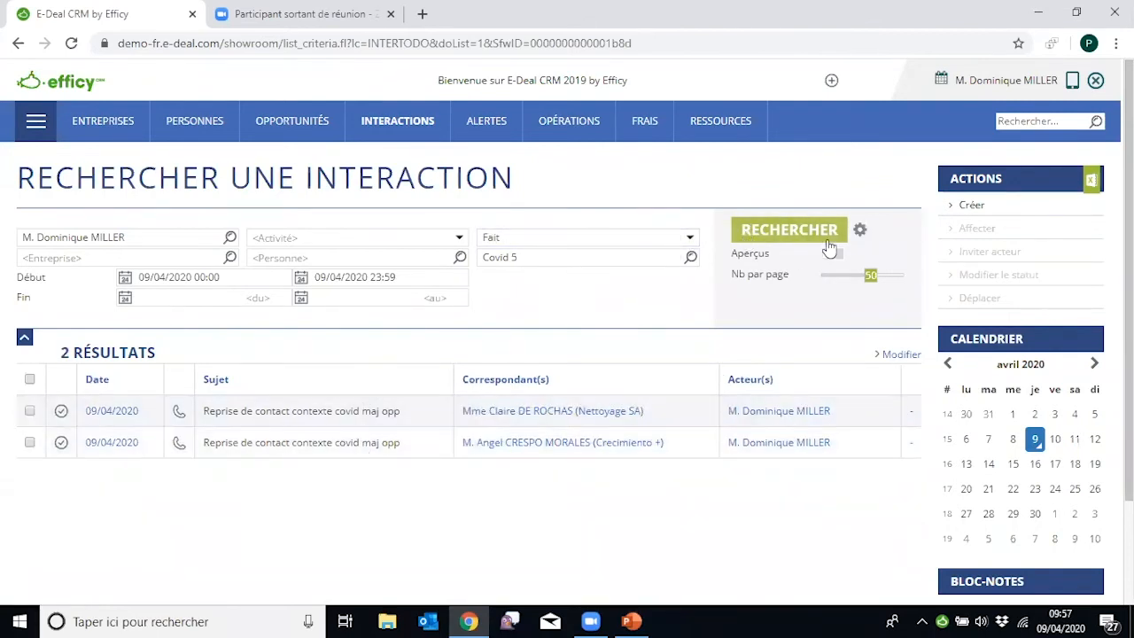
# Step: Customise the interaction search by moving the Covid 5 simulation criterion onto the Fin row
pyautogui.click(859, 232)
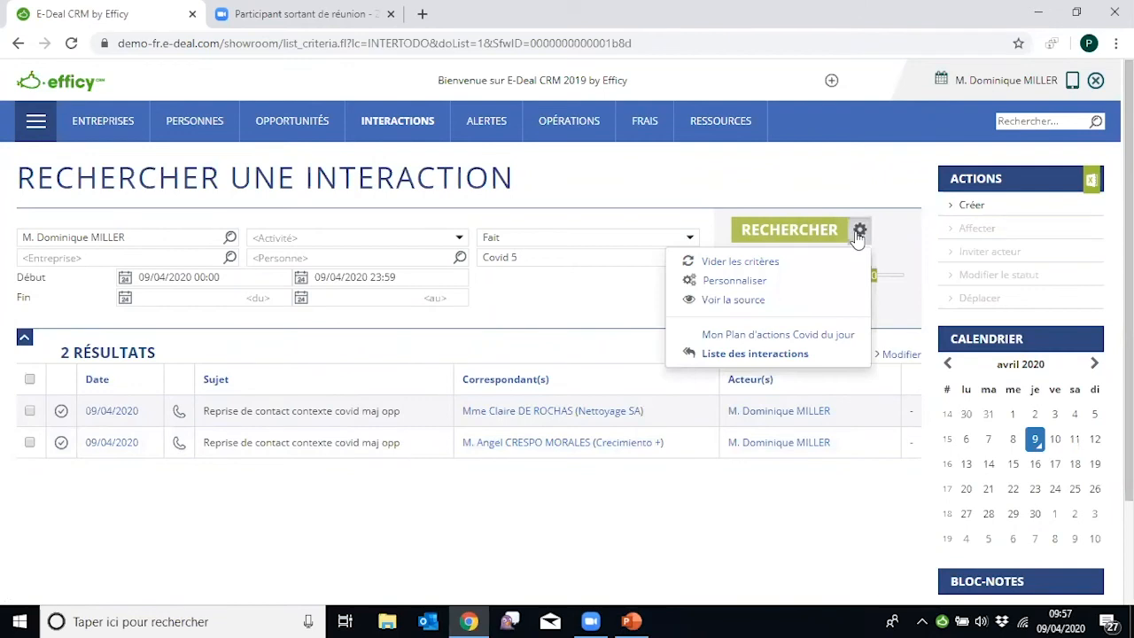
pyautogui.click(734, 280)
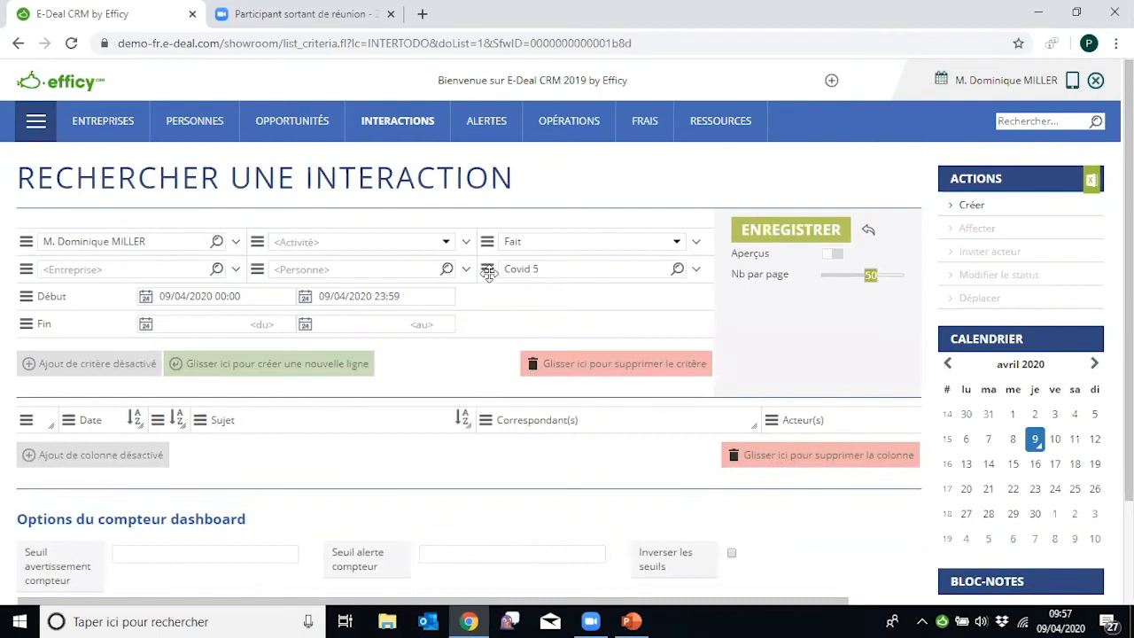
pyautogui.moveTo(486, 269); pyautogui.dragTo(531, 429)
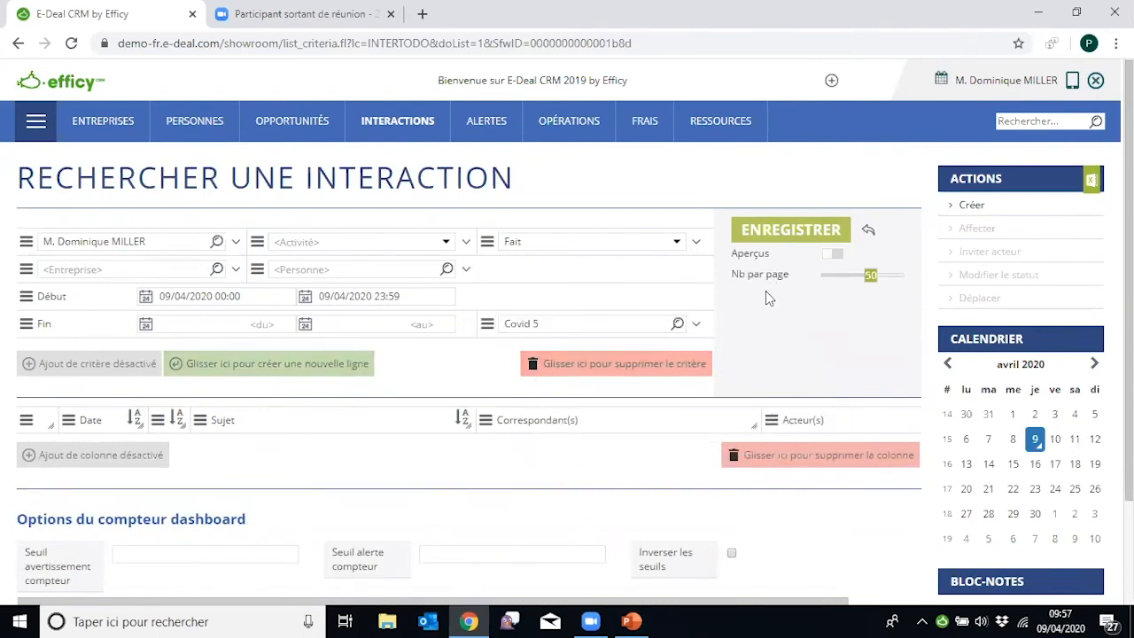
# Step: Save the customised search as a personal list named "Actions traitées opération Covid"
pyautogui.click(778, 231)
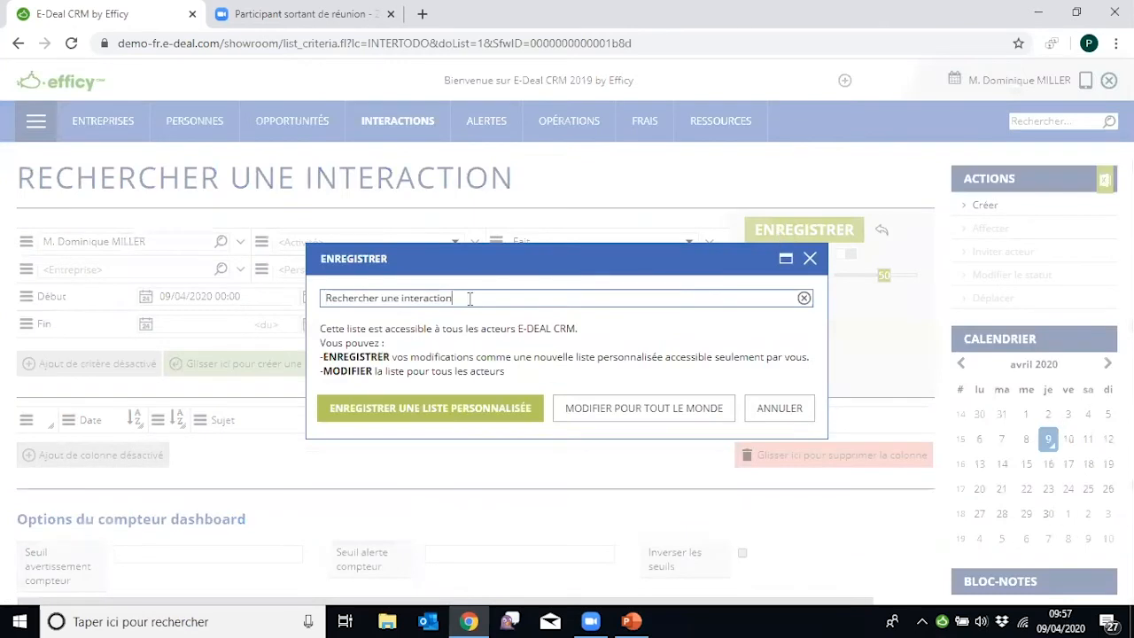
pyautogui.moveTo(470, 297); pyautogui.dragTo(2, 303)
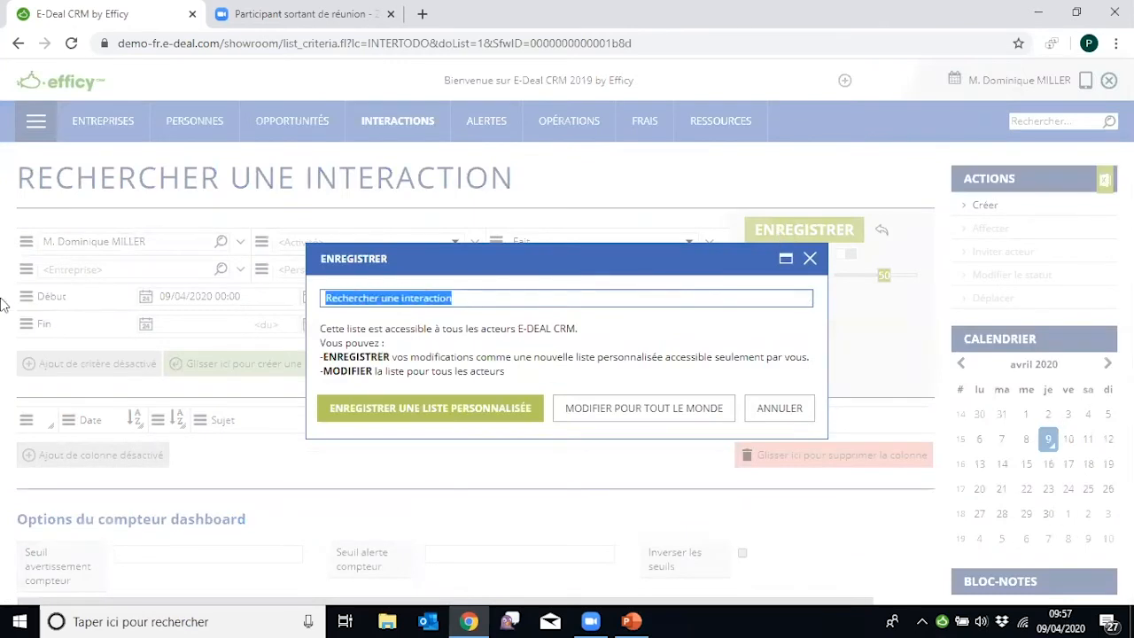
pyautogui.write('Actions traitées opérati')
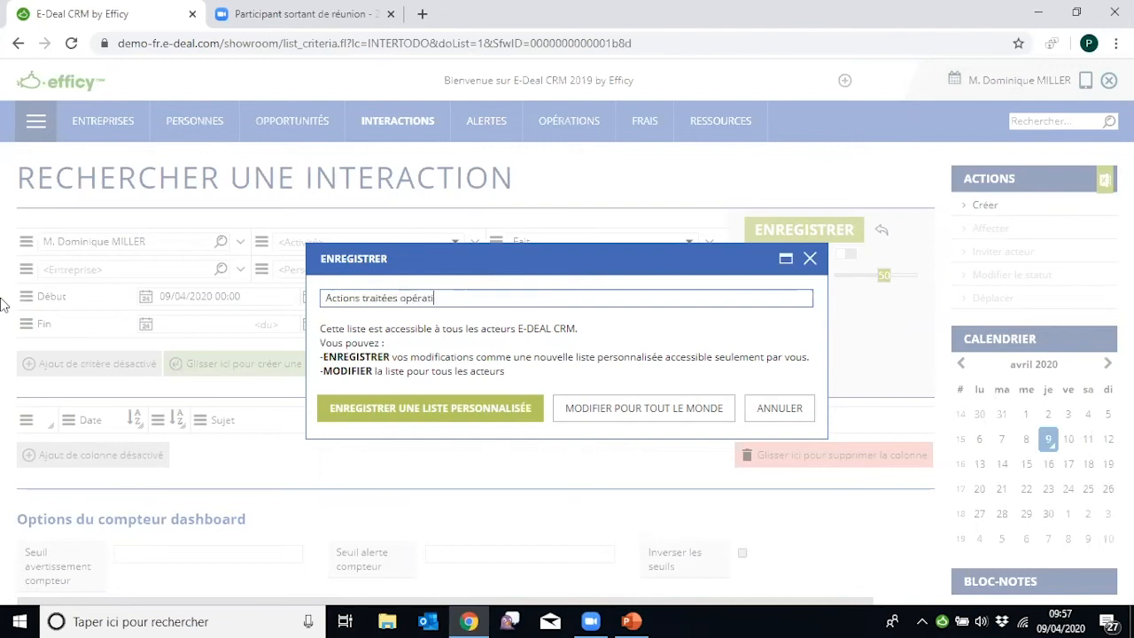
pyautogui.write('on Covid')
pyautogui.click(403, 414)
pyautogui.click(796, 240)
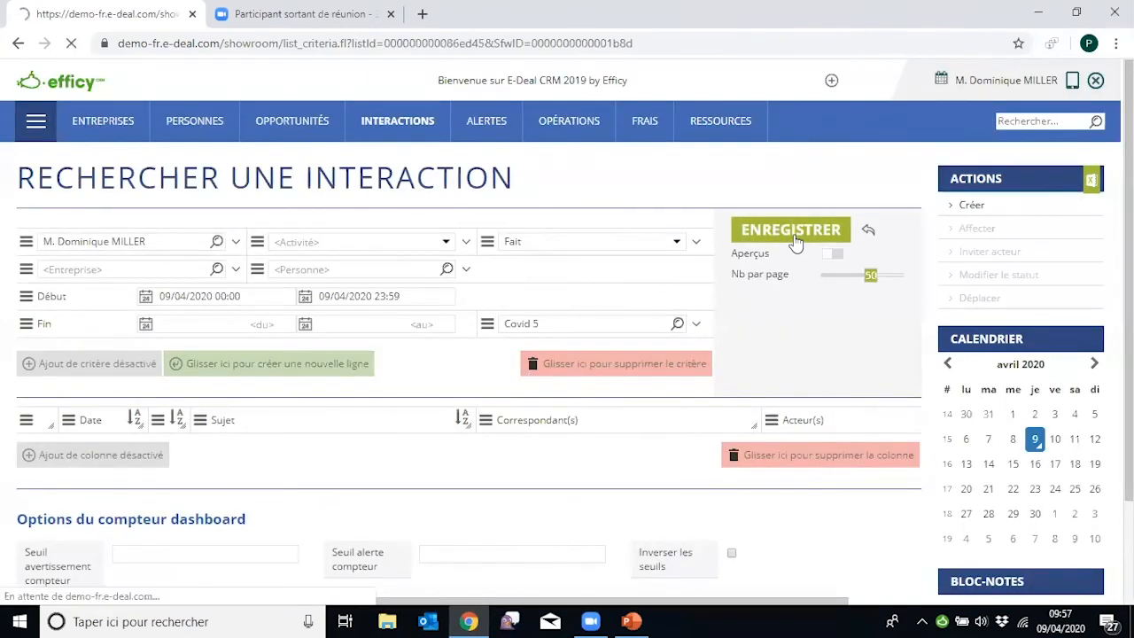
# Step: Check the saved interaction lists, return to the home page, and open the Plan d'action Covid dashboard
pyautogui.click(883, 232)
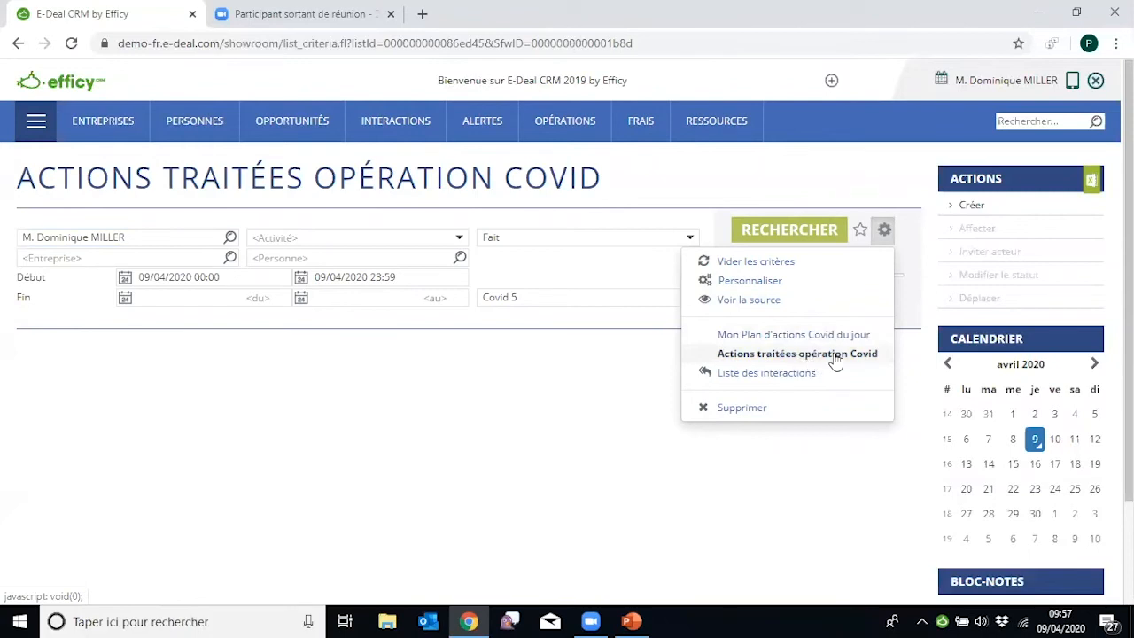
pyautogui.click(62, 92)
pyautogui.click(211, 193)
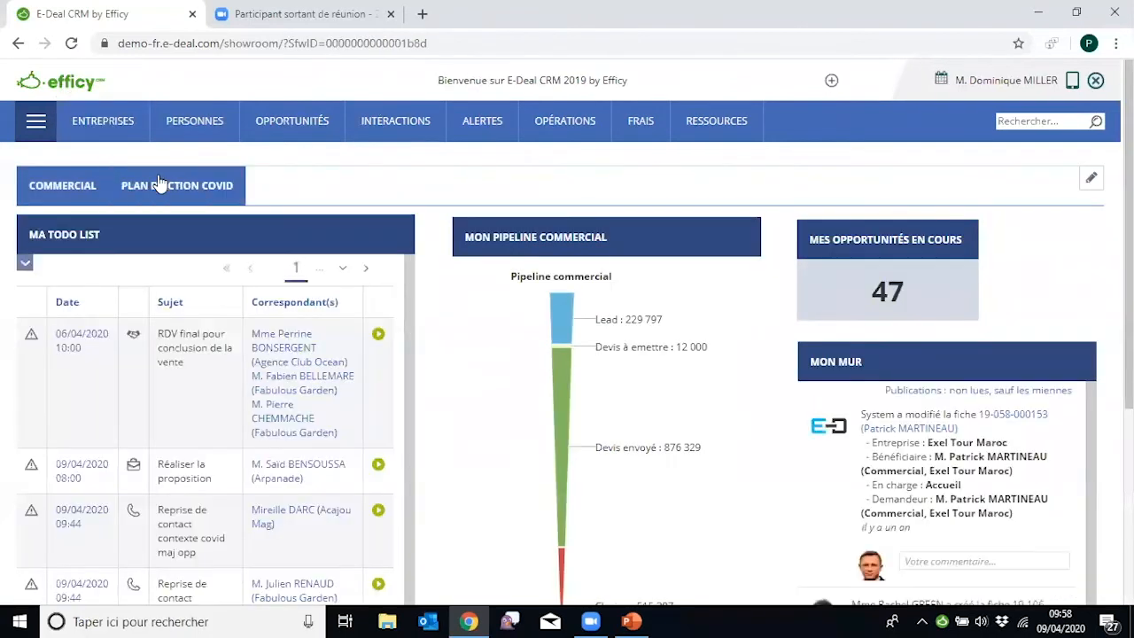
# Step: Edit the Plan d'action Covid dashboard and add a list panel based on the "Actions traitées opération Covid" list
pyautogui.click(1092, 178)
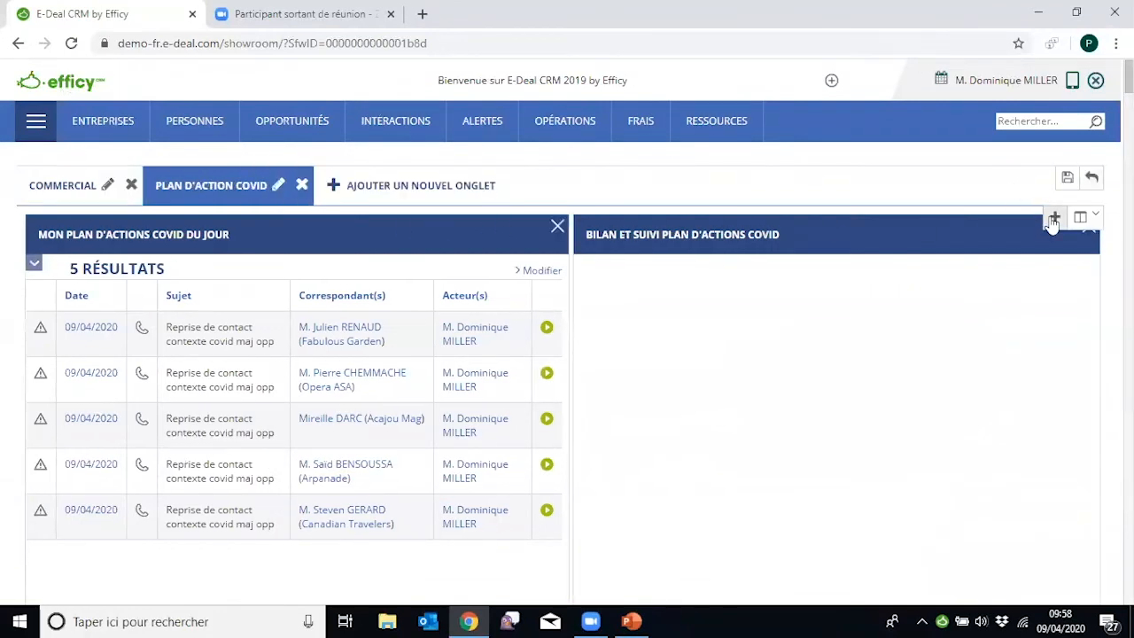
pyautogui.click(1054, 217)
pyautogui.click(749, 299)
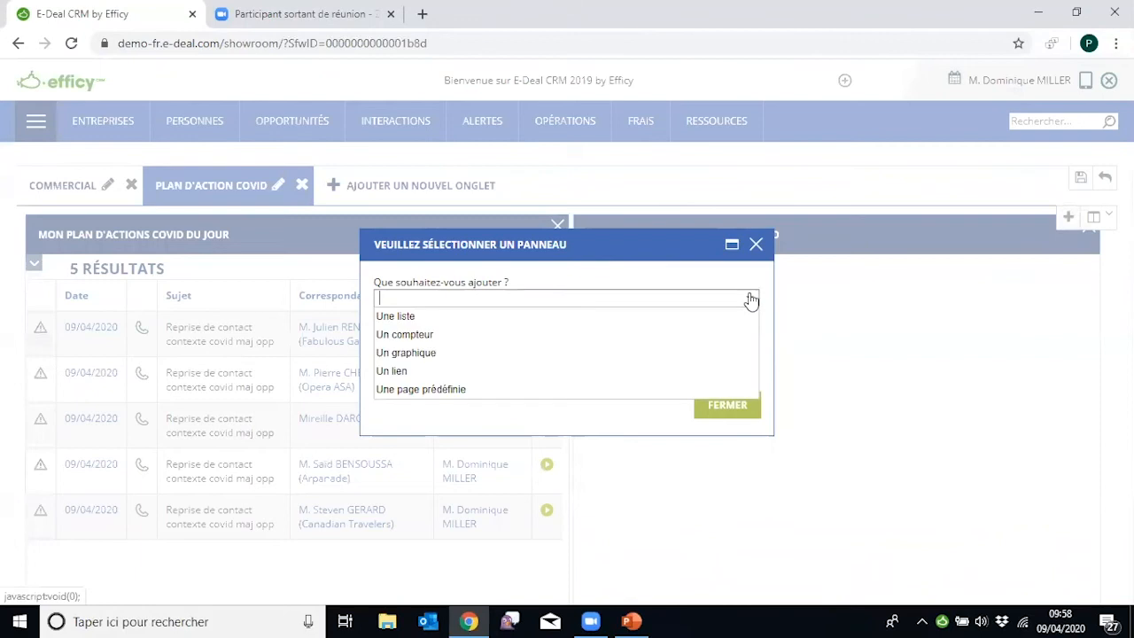
pyautogui.click(468, 321)
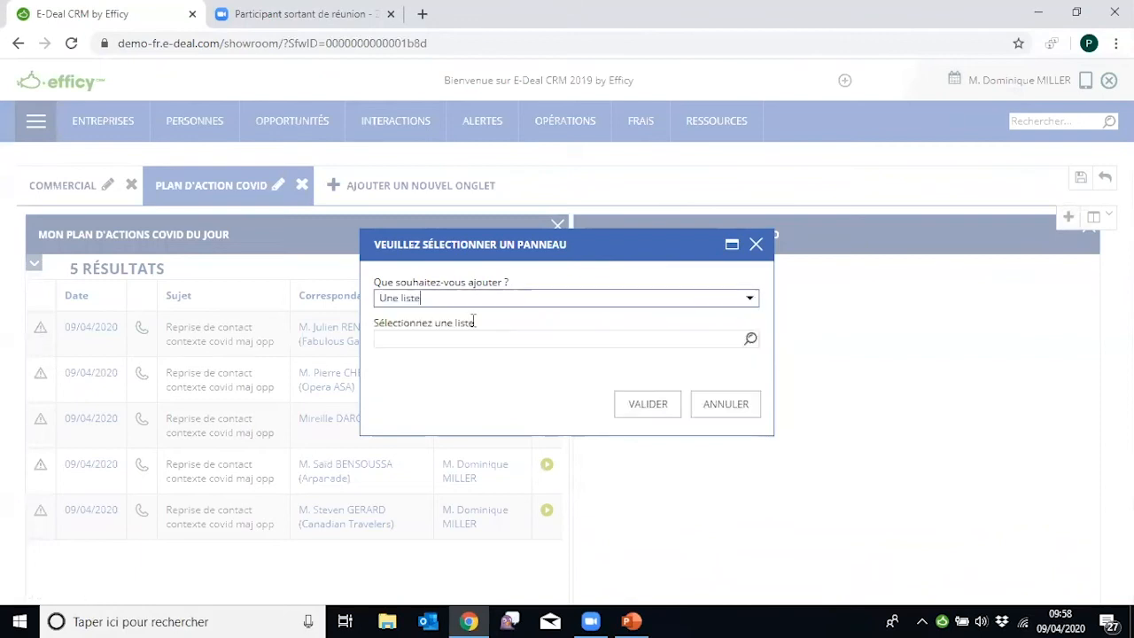
pyautogui.click(749, 340)
pyautogui.click(872, 144)
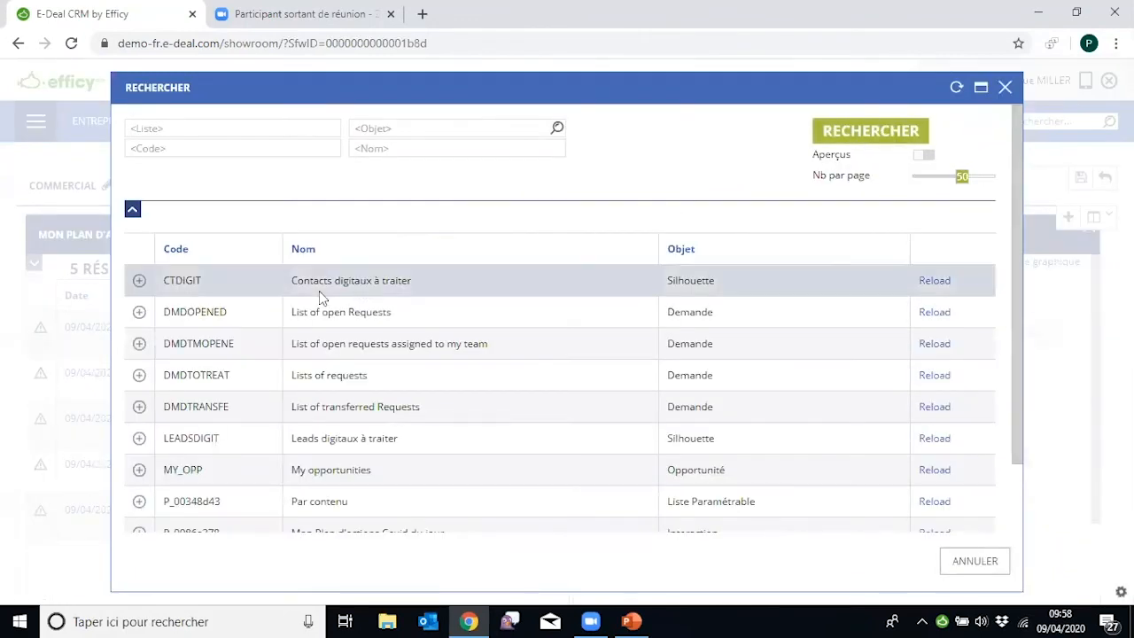
pyautogui.scroll(-1, 318, 318)
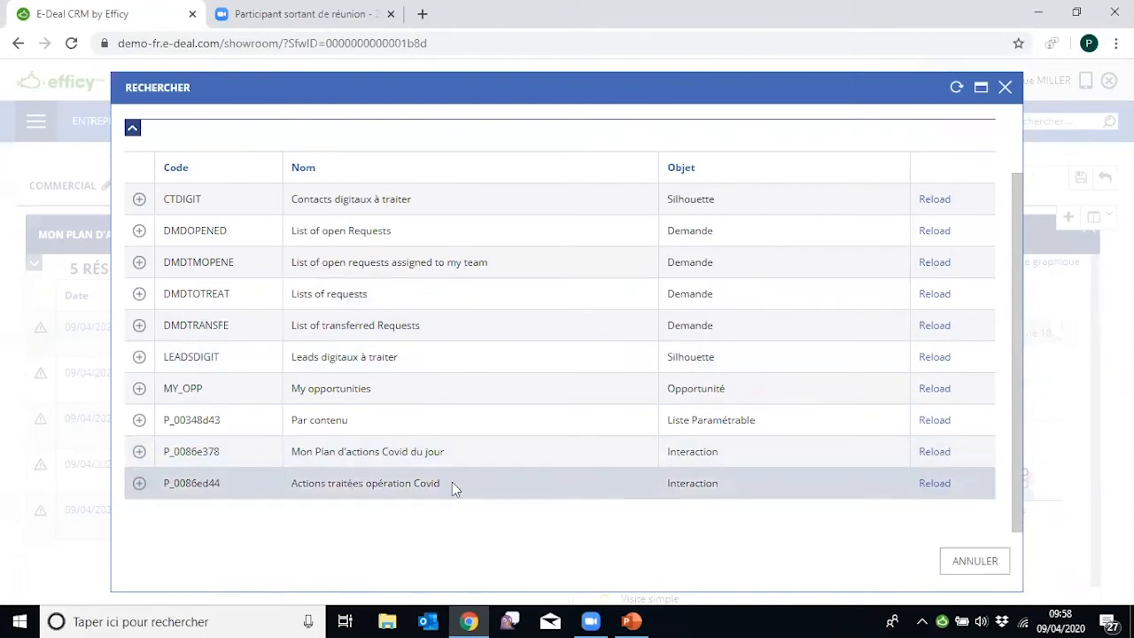
pyautogui.click(139, 484)
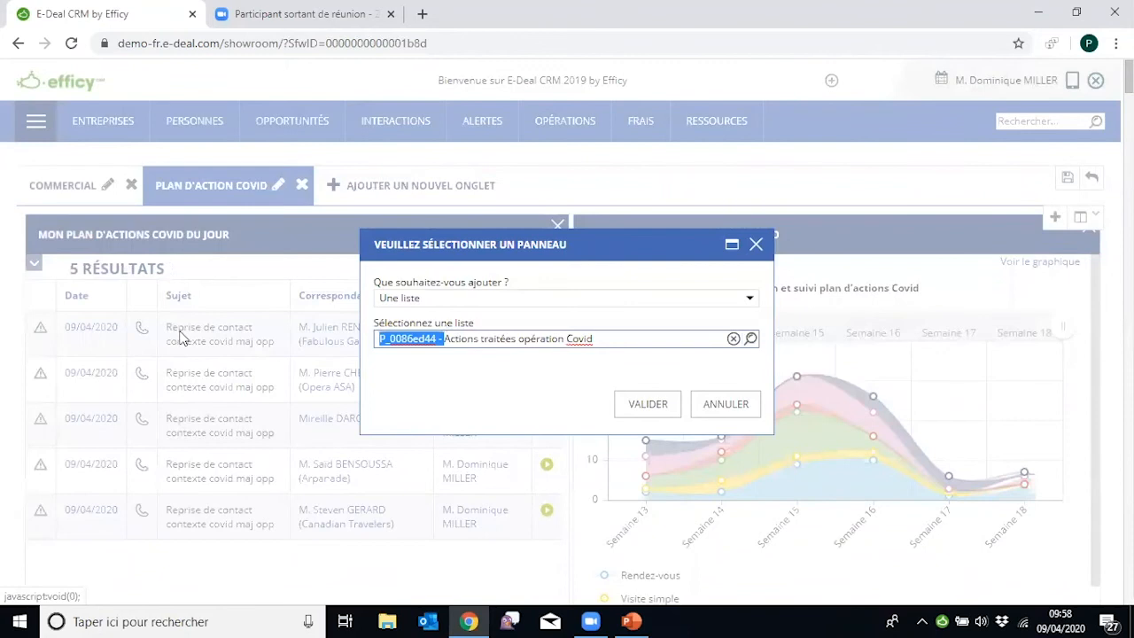
pyautogui.press('BackSpace')
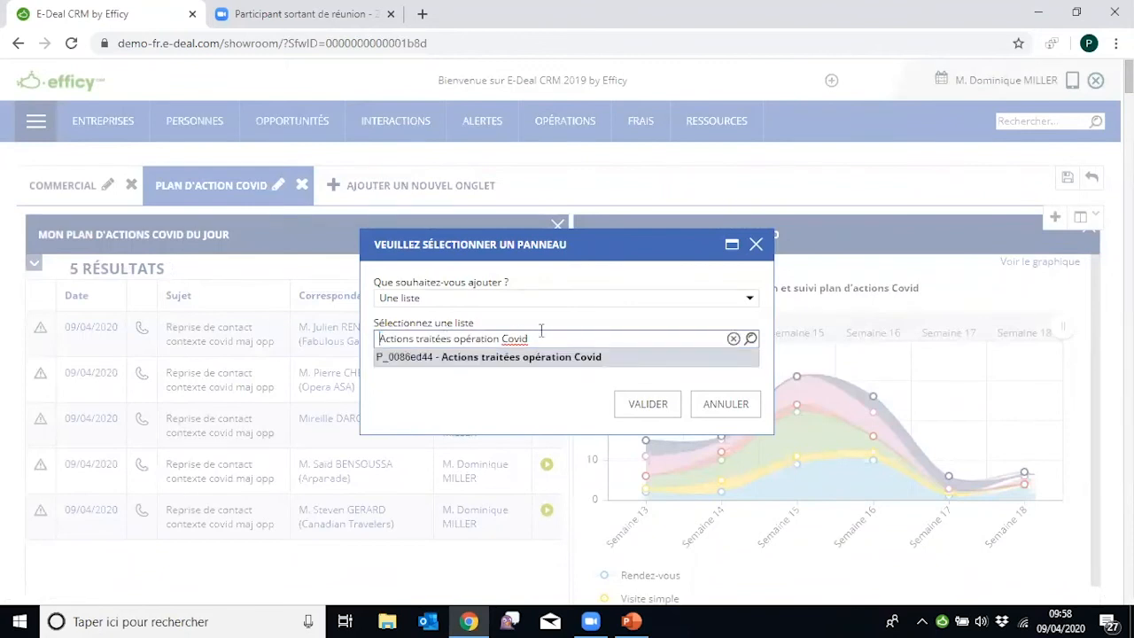
pyautogui.click(631, 408)
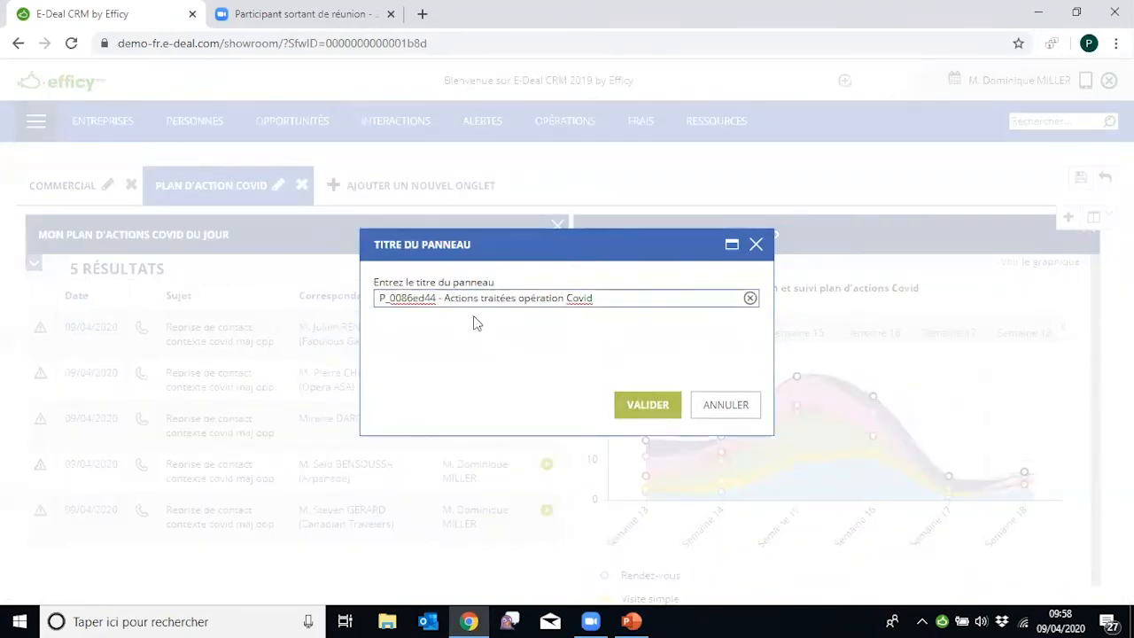
# Step: Title the new panel "Actions traitées opération Covid" without the list code
pyautogui.moveTo(445, 298); pyautogui.dragTo(91, 296)
pyautogui.press('BackSpace')
pyautogui.click(651, 403)
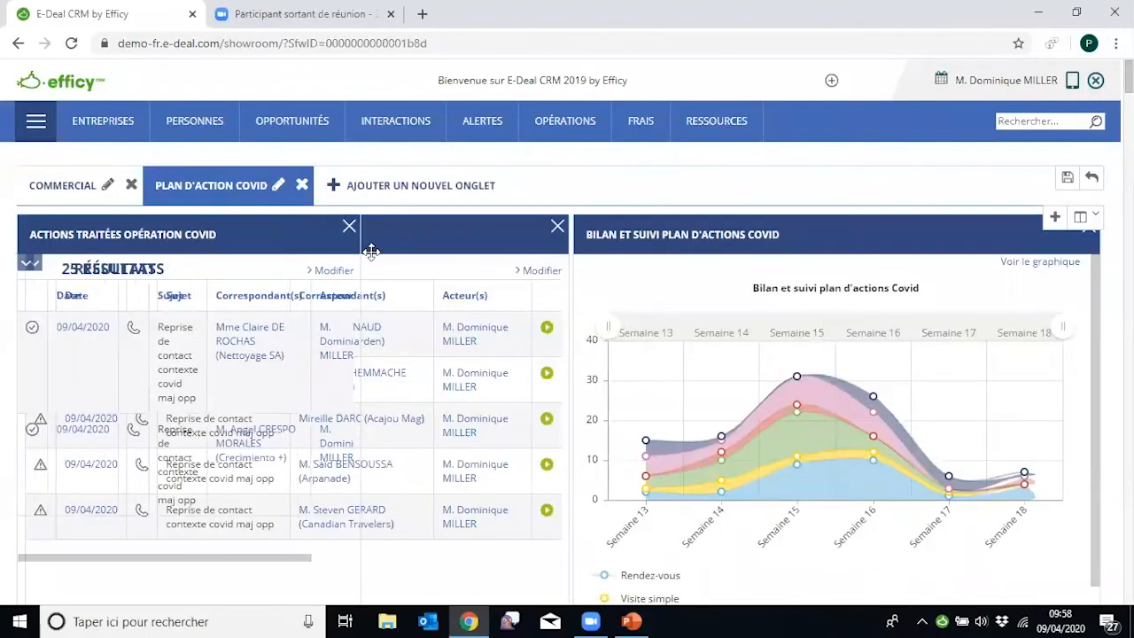
# Step: Move the Actions traitées opération Covid panel beneath the Bilan et suivi plan d'actions Covid chart
pyautogui.scroll(-2, 371, 262)
pyautogui.scroll(2, 362, 265)
pyautogui.moveTo(297, 228); pyautogui.dragTo(901, 245)
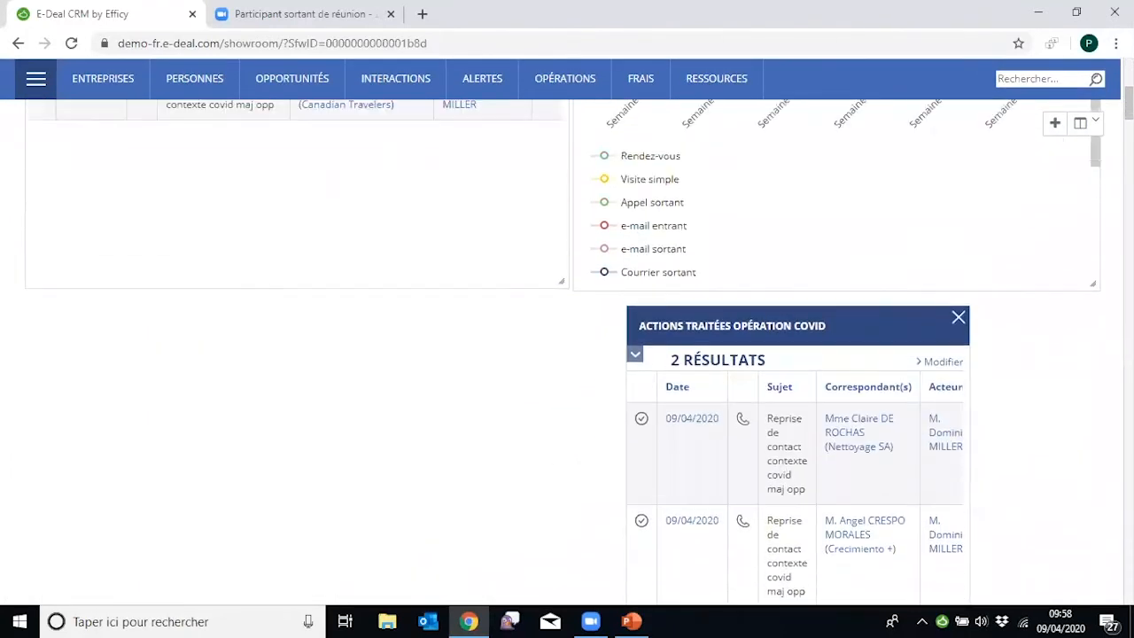
pyautogui.scroll(-2, 563, 350)
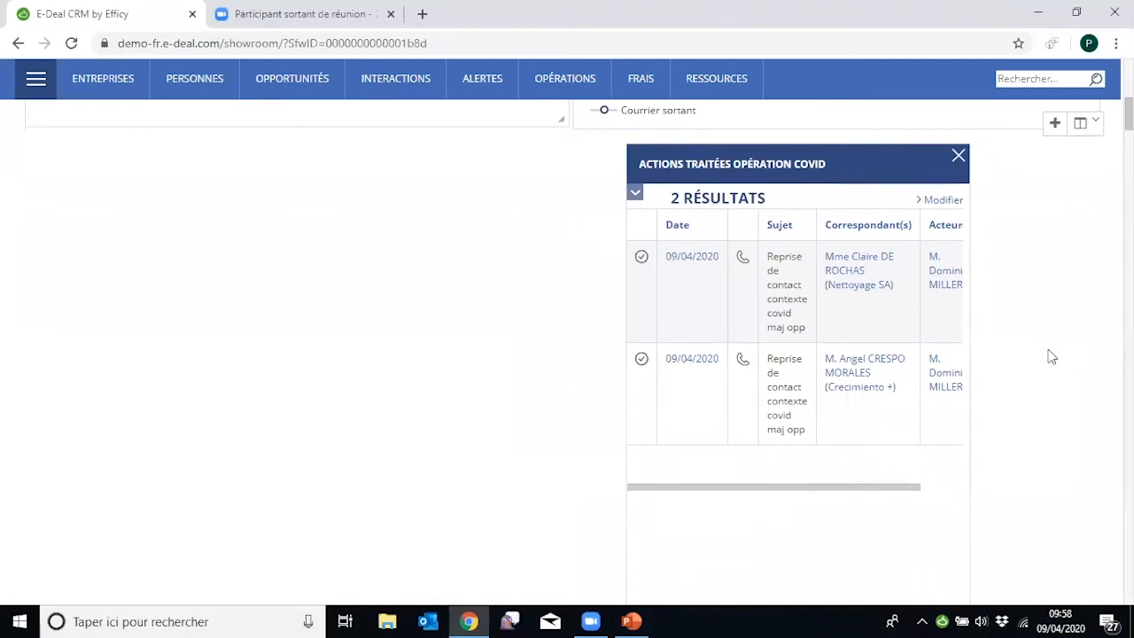
pyautogui.scroll(5, 1051, 356)
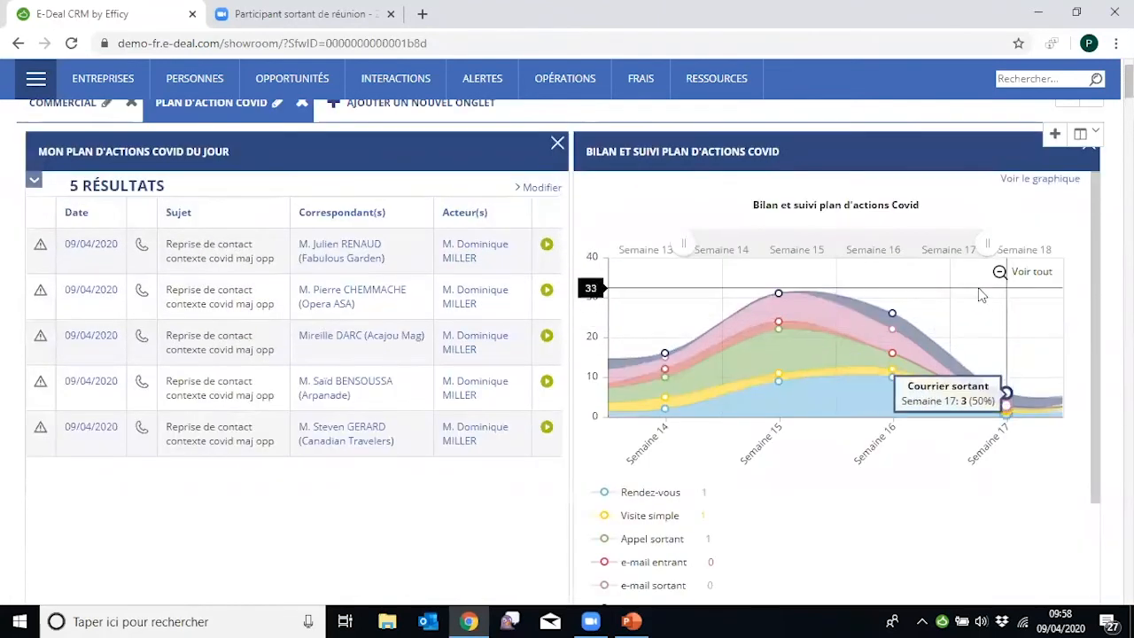
pyautogui.moveTo(397, 86)
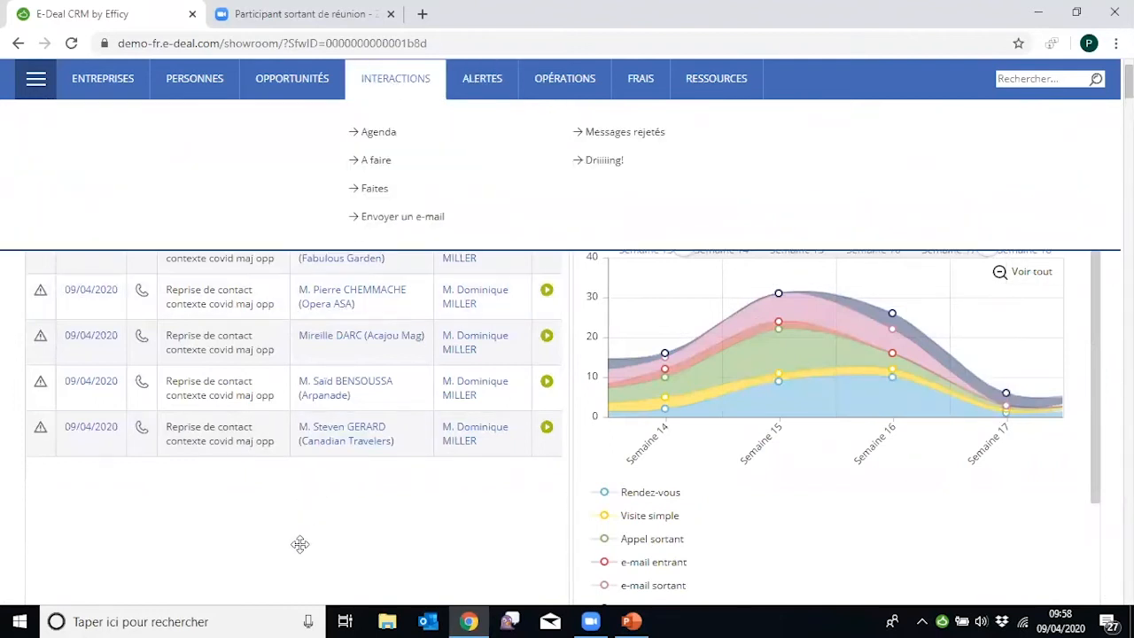
pyautogui.scroll(2, 301, 544)
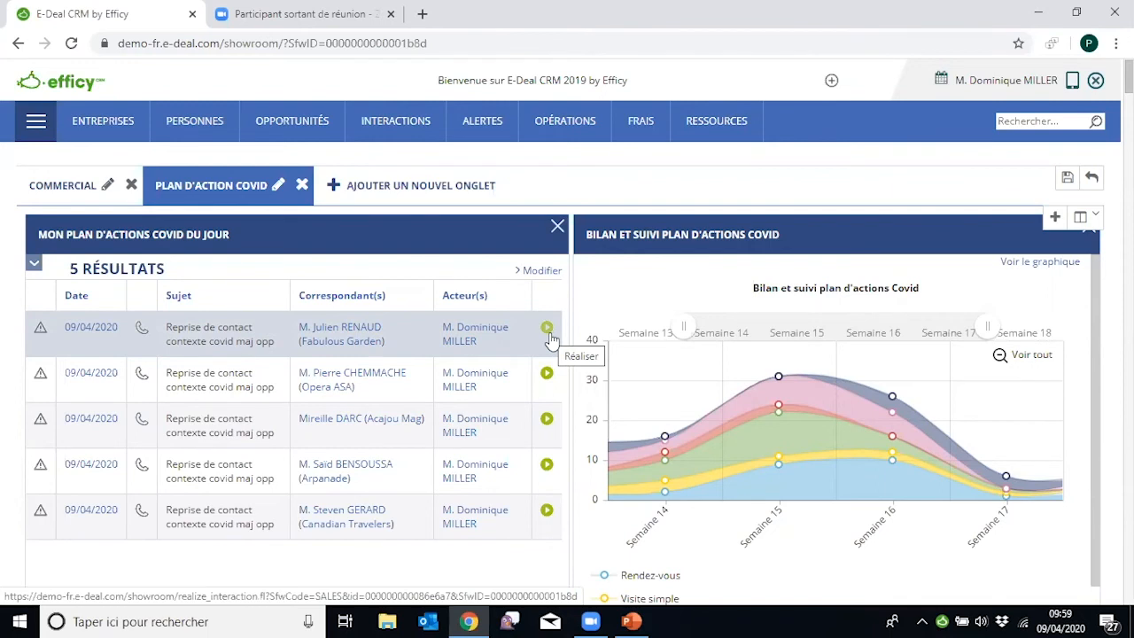
# Step: Open the search list of interactions still to do
pyautogui.moveTo(478, 329)
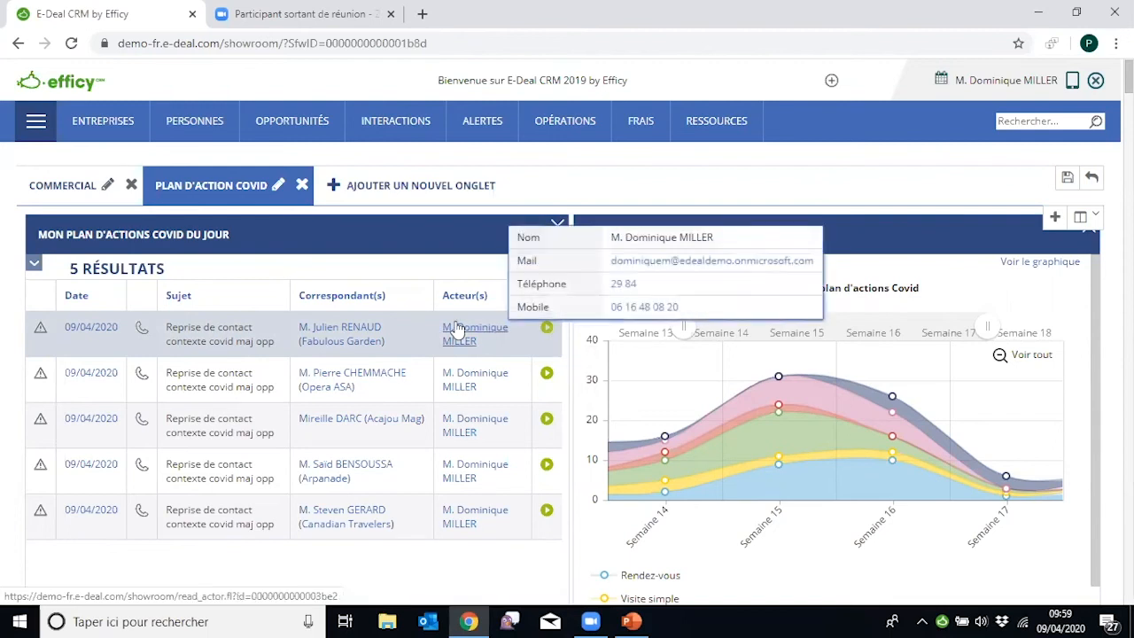
pyautogui.moveTo(395, 120)
pyautogui.click(376, 206)
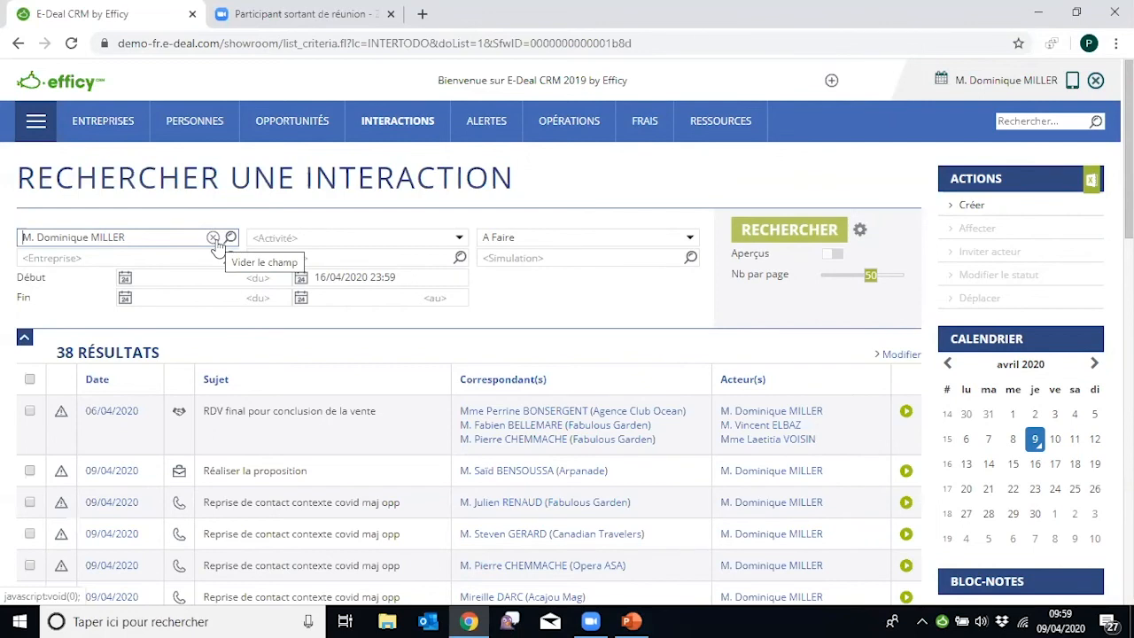
# Step: Return to the home page and open the list of events among the operations
pyautogui.click(52, 84)
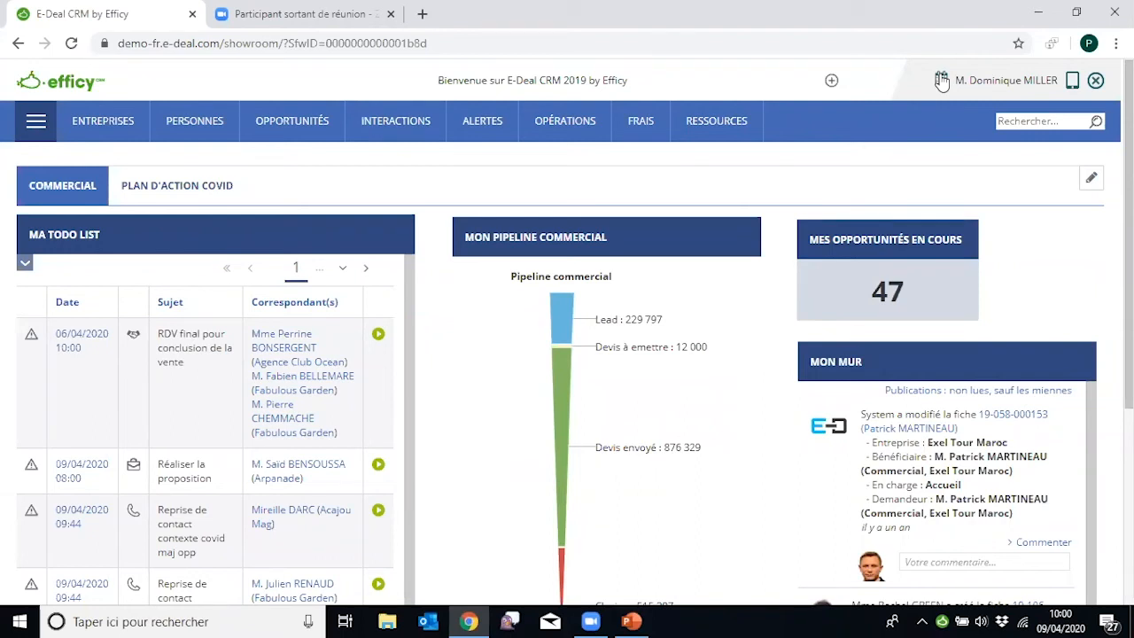
pyautogui.click(739, 118)
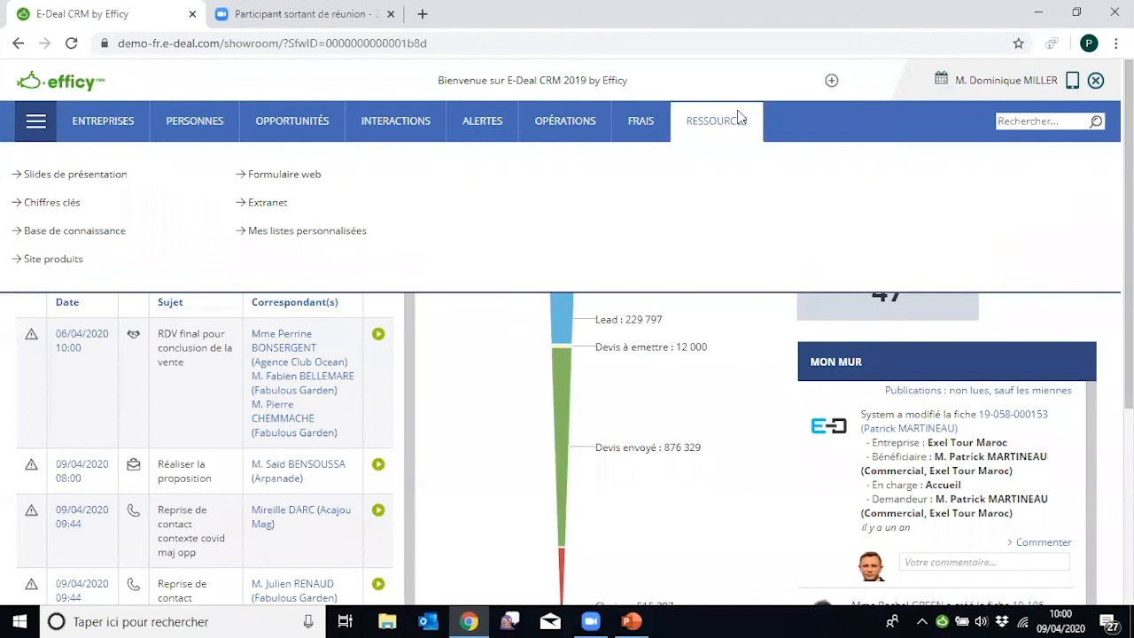
pyautogui.click(651, 130)
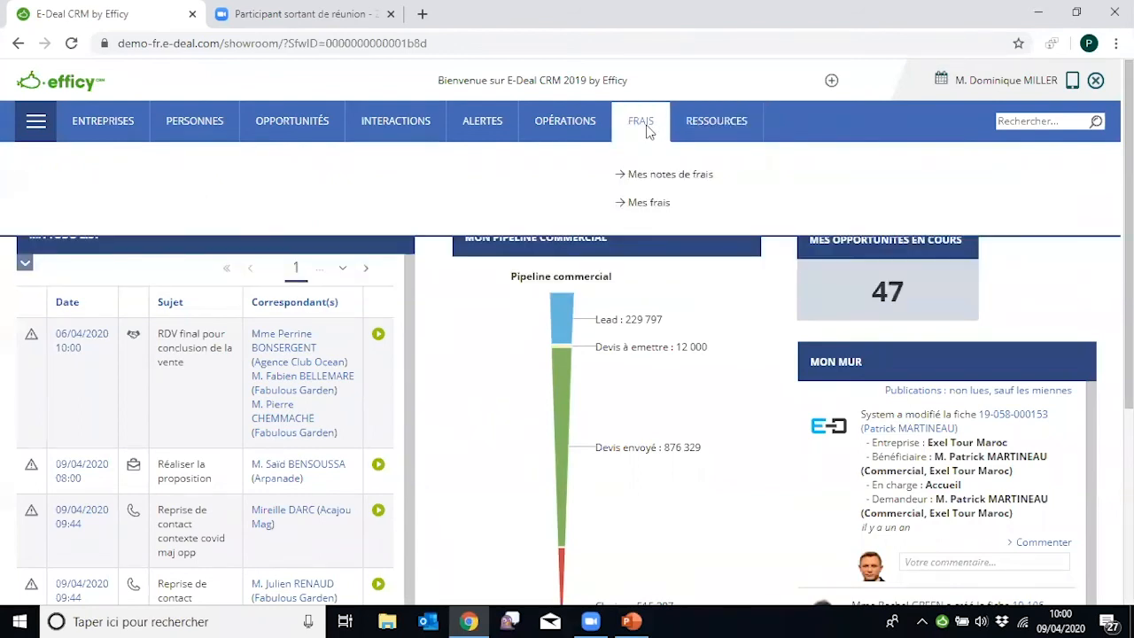
pyautogui.click(571, 128)
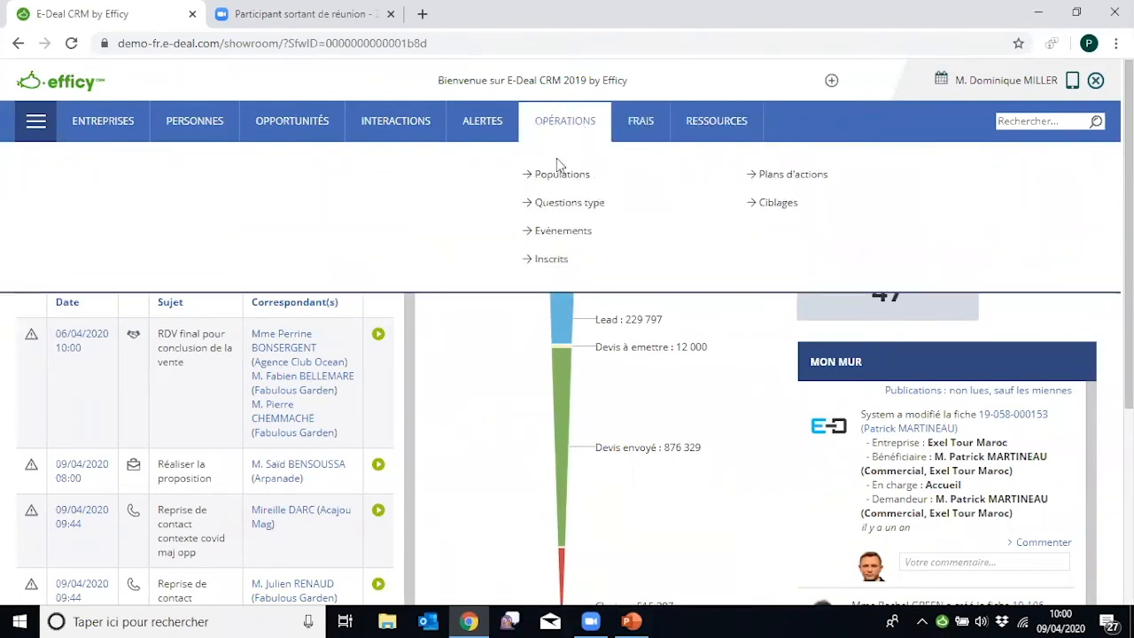
pyautogui.click(546, 234)
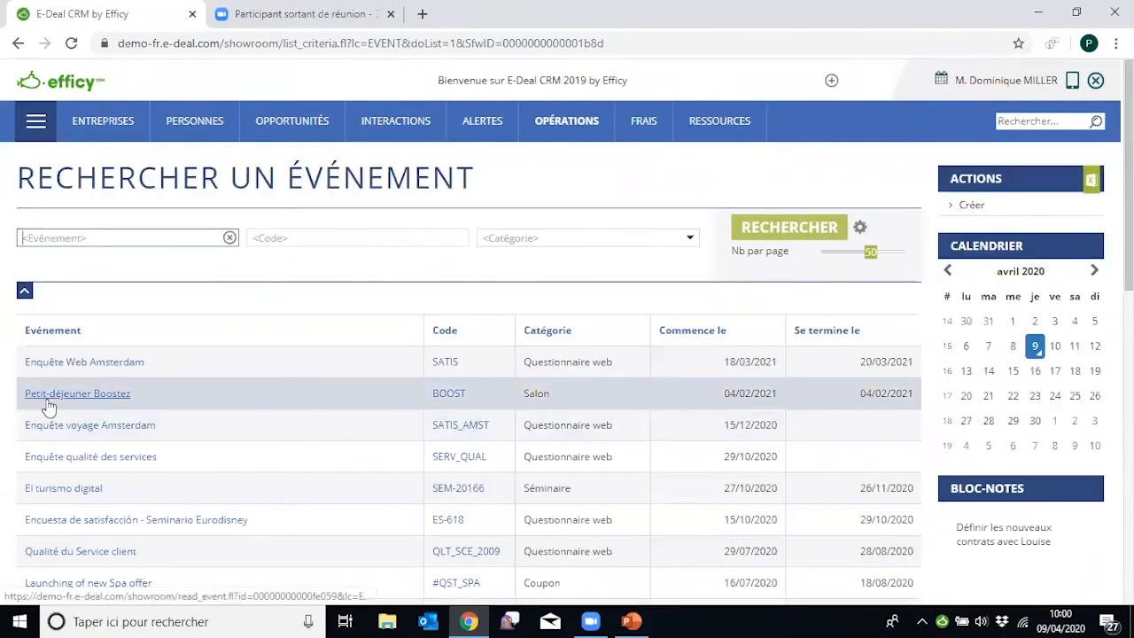
# Step: Open the Enquête qualité des services event and review its registration summary and validations
pyautogui.click(42, 462)
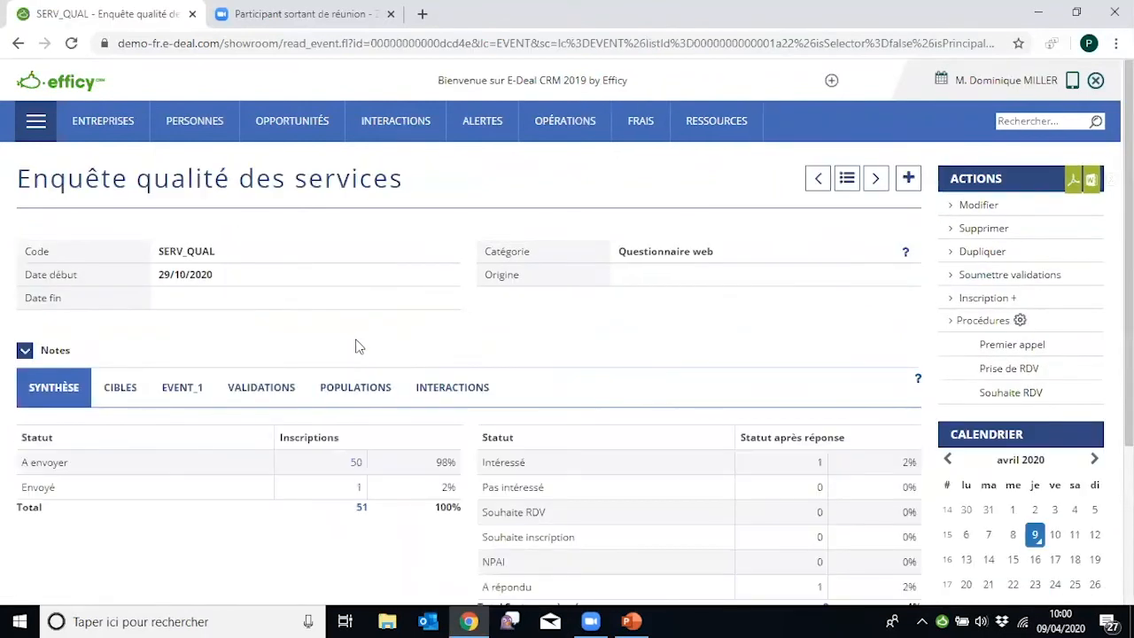
pyautogui.scroll(-1, 358, 347)
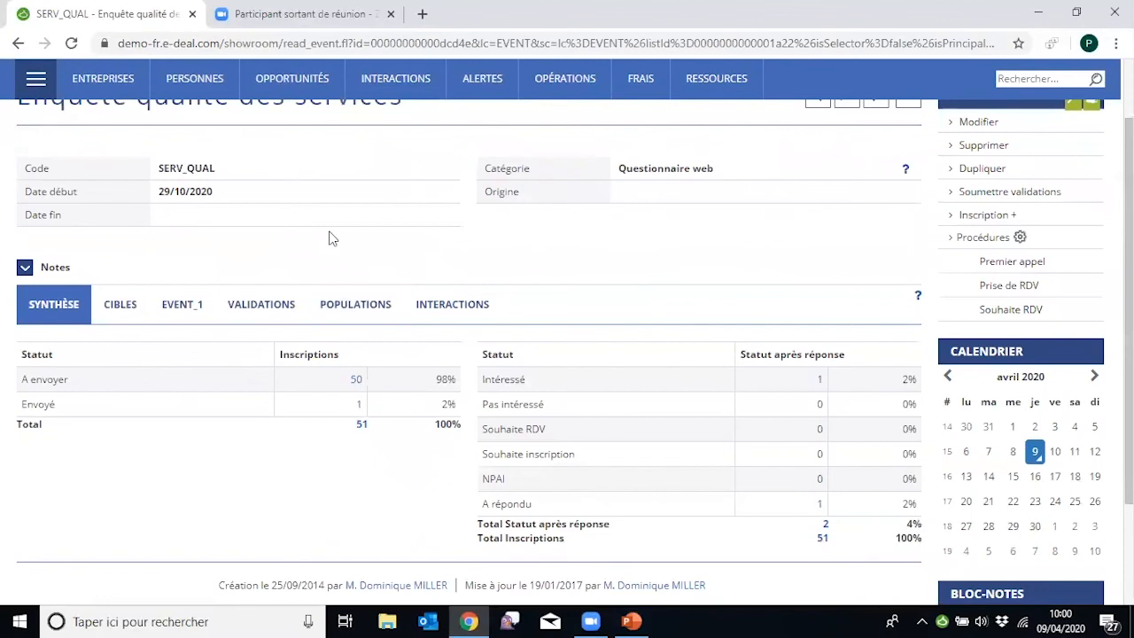
pyautogui.scroll(1, 301, 243)
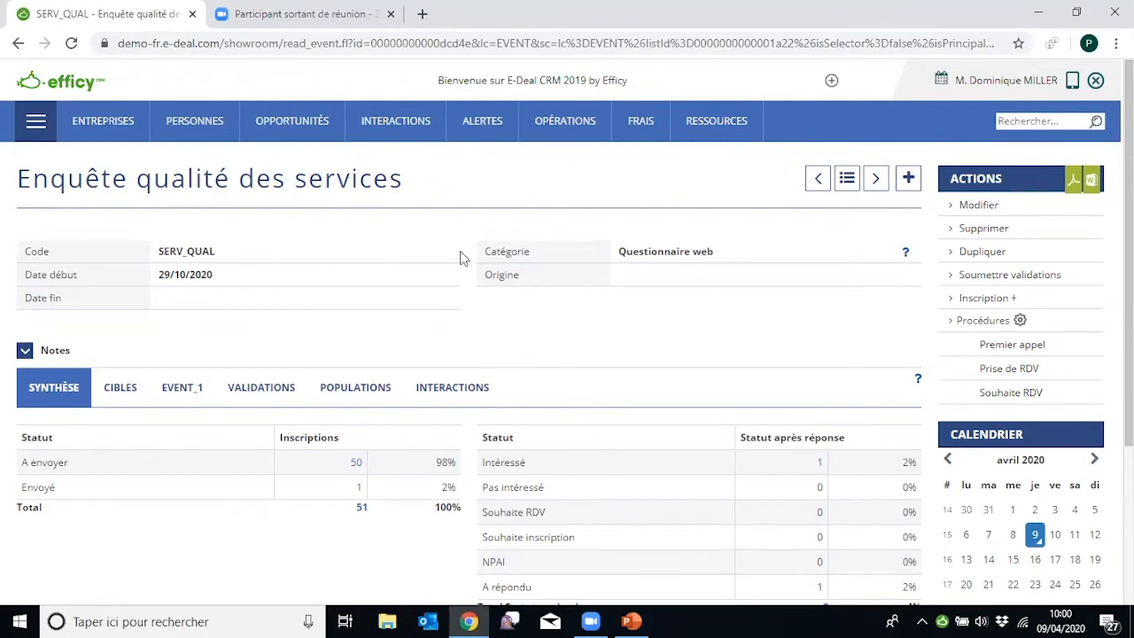
pyautogui.scroll(-1, 460, 250)
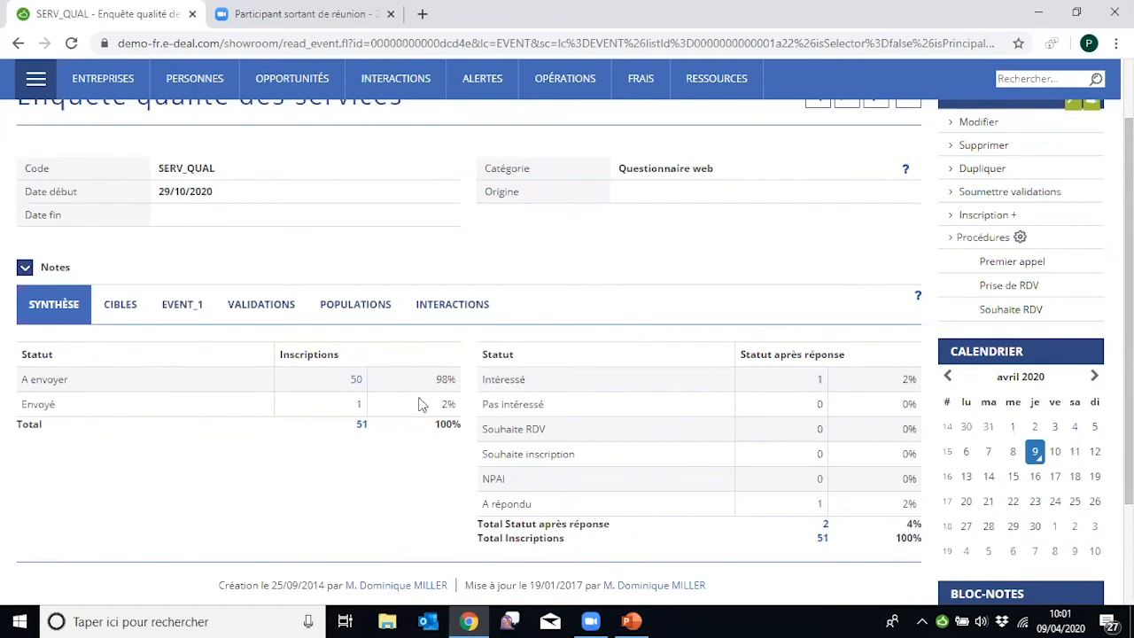
pyautogui.click(272, 320)
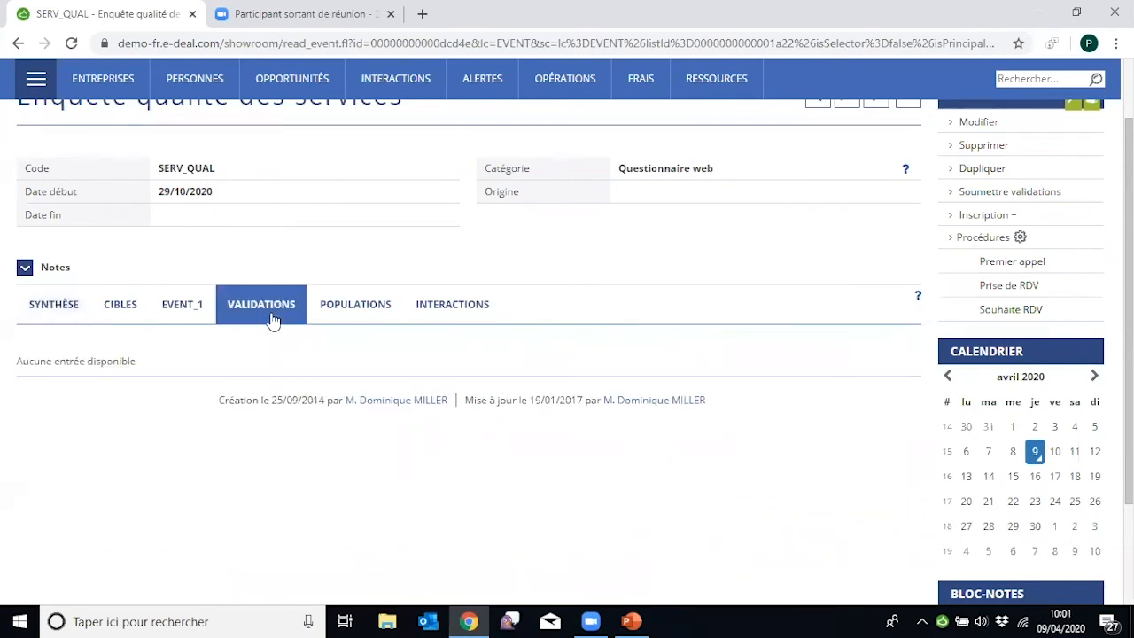
pyautogui.scroll(2, 388, 281)
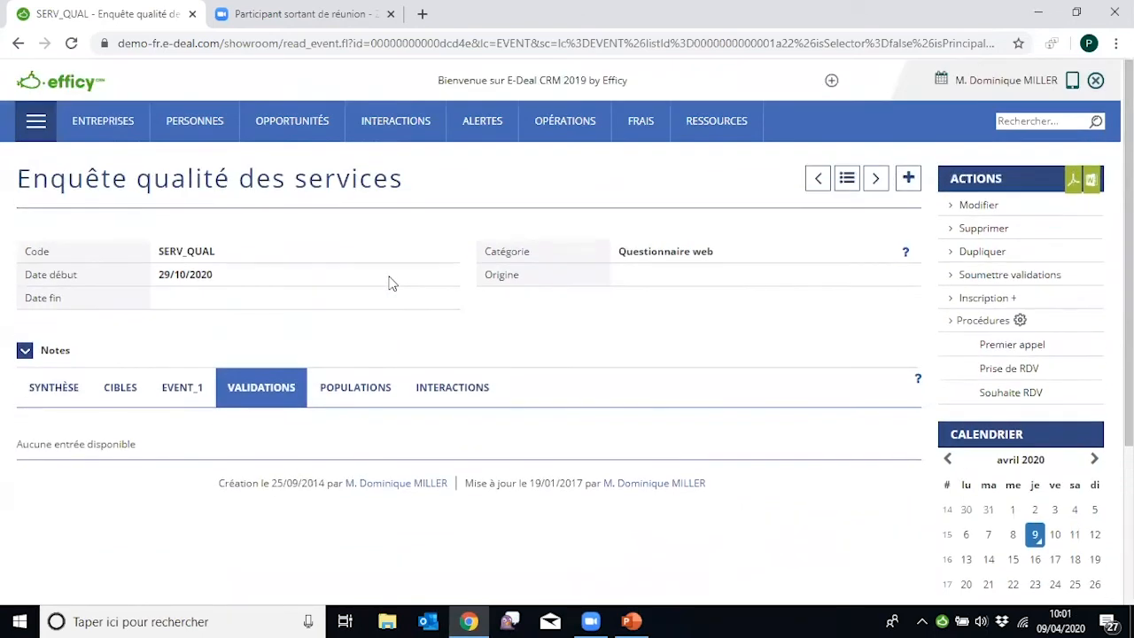
# Step: Go back to the event list and open the Séminaire à Deauville event
pyautogui.click(846, 179)
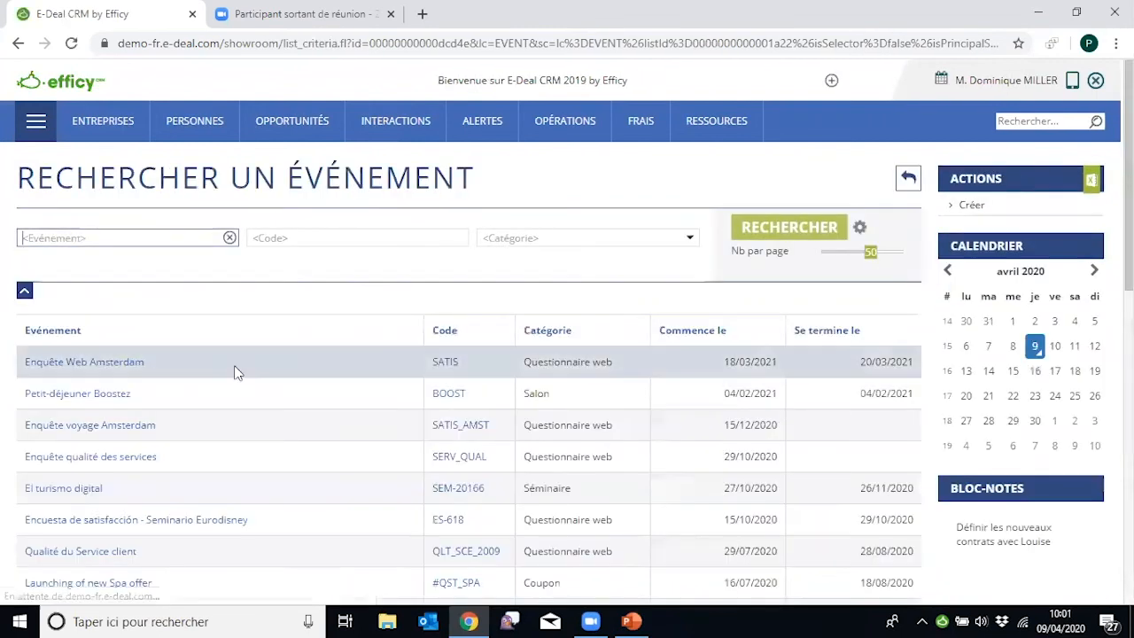
pyautogui.scroll(-2, 195, 375)
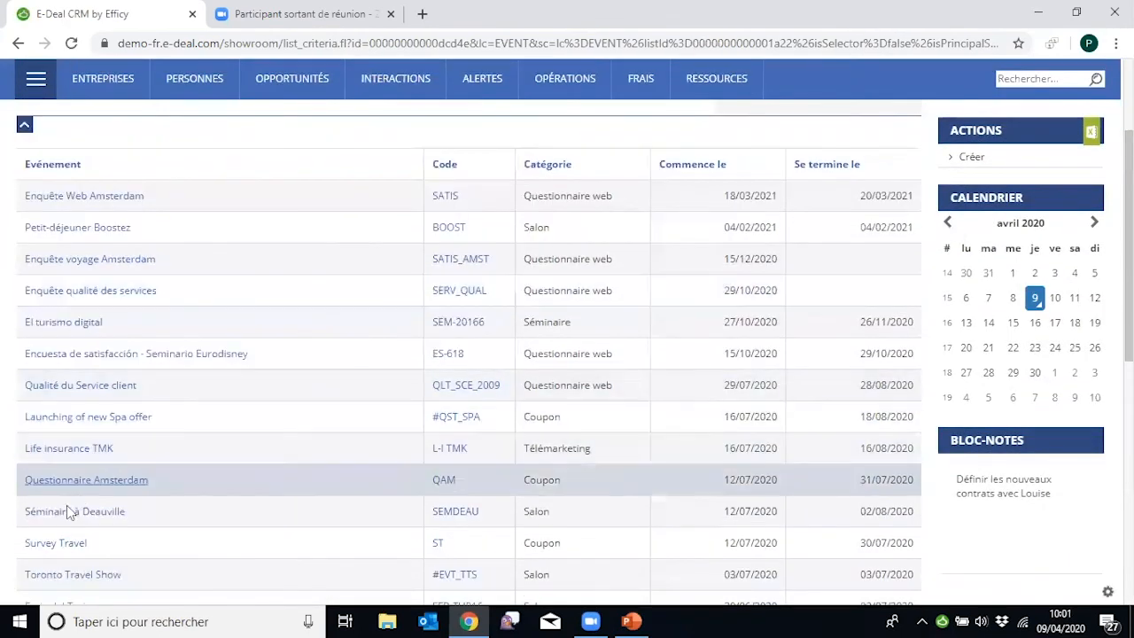
pyautogui.click(64, 511)
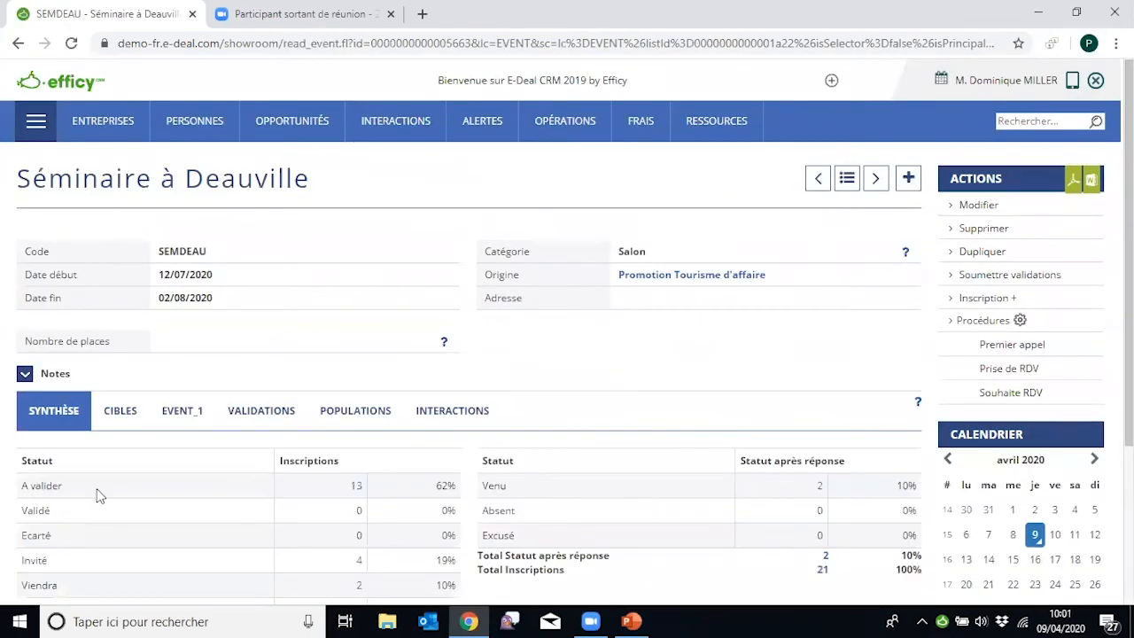
# Step: Return to the event list and look through the listed events and their categories
pyautogui.click(846, 178)
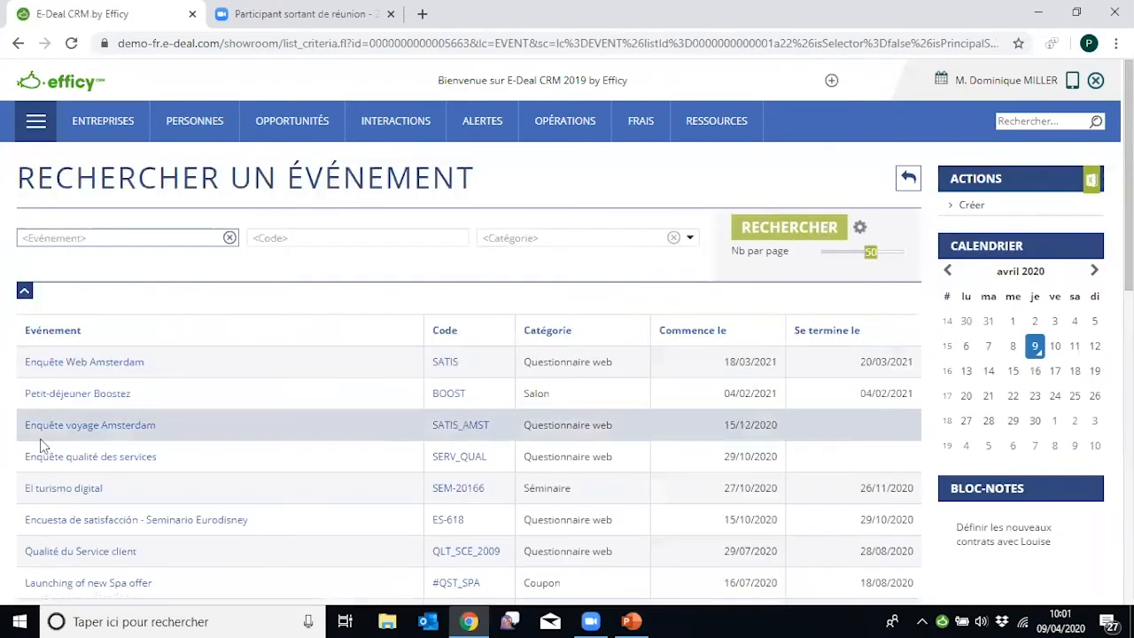
pyautogui.scroll(-2, 53, 452)
pyautogui.scroll(-1, 55, 453)
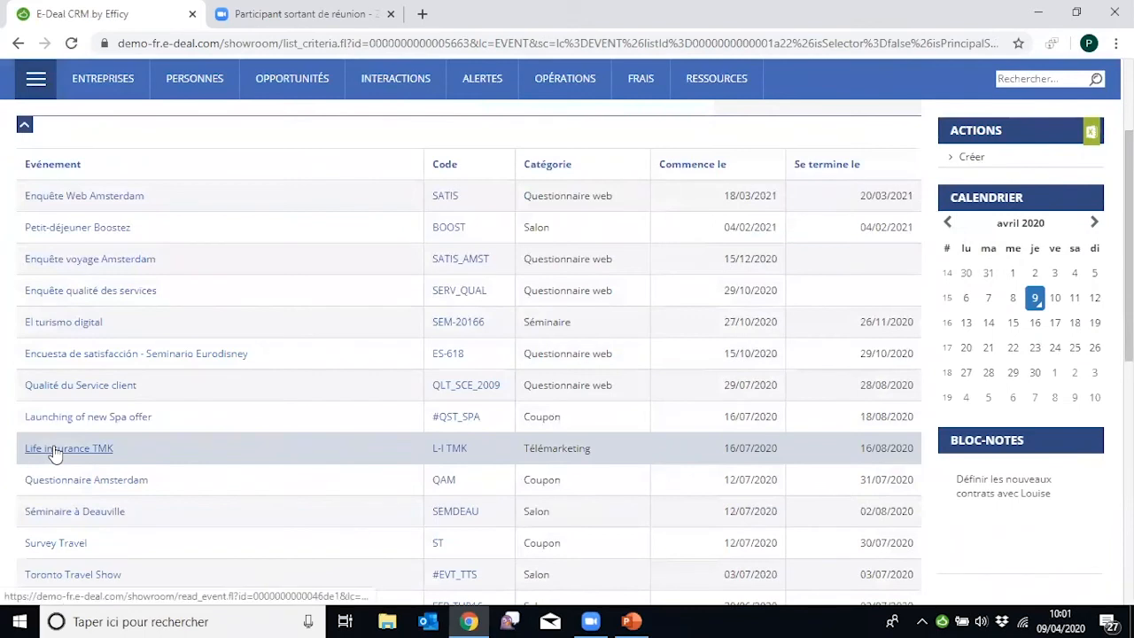
pyautogui.scroll(-2, 53, 452)
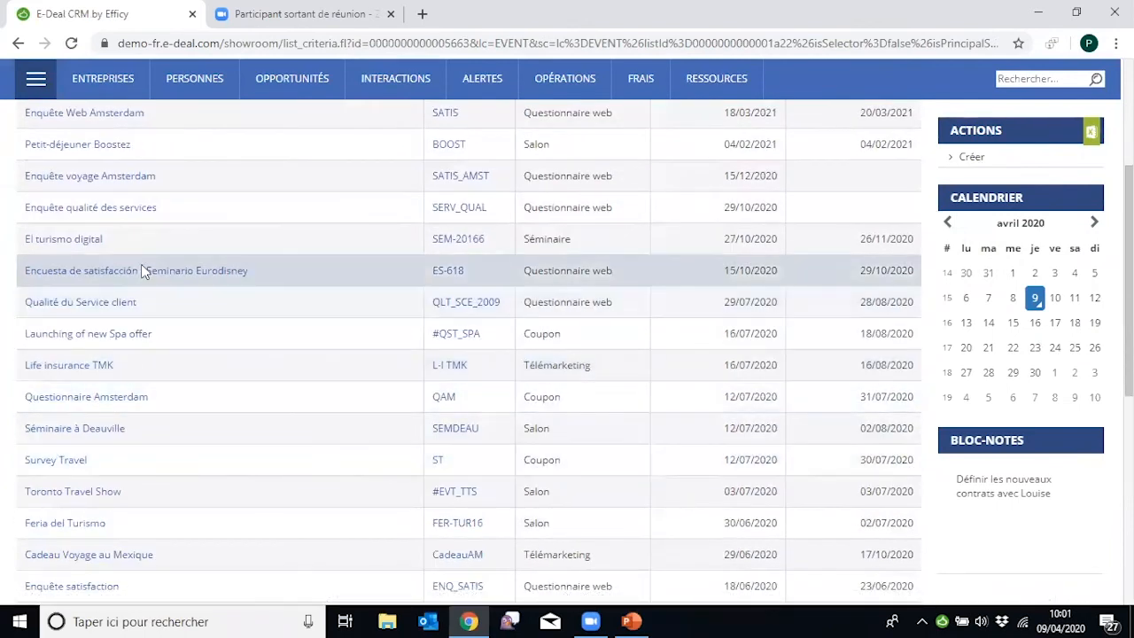
pyautogui.scroll(5, 144, 268)
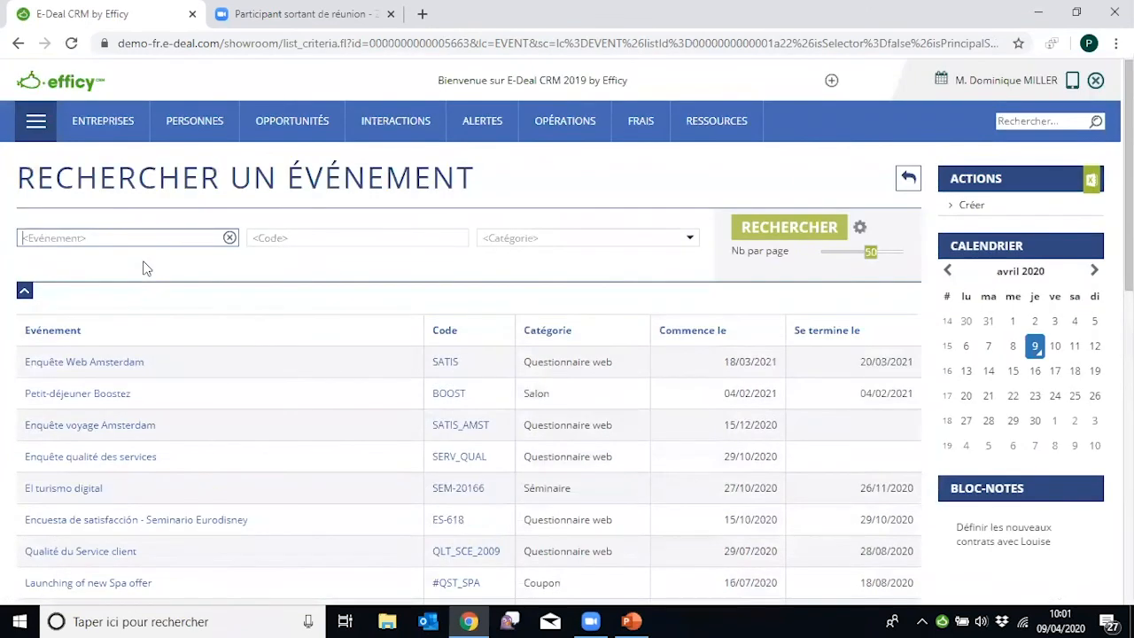